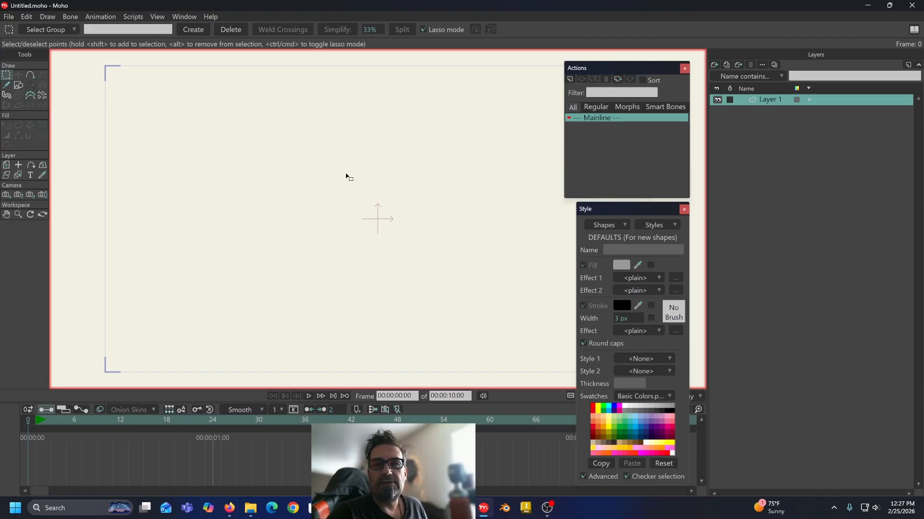
Step: Draw a filled rectangle taller than wide near the canvas centre and rename its layer "body"
click(19, 86)
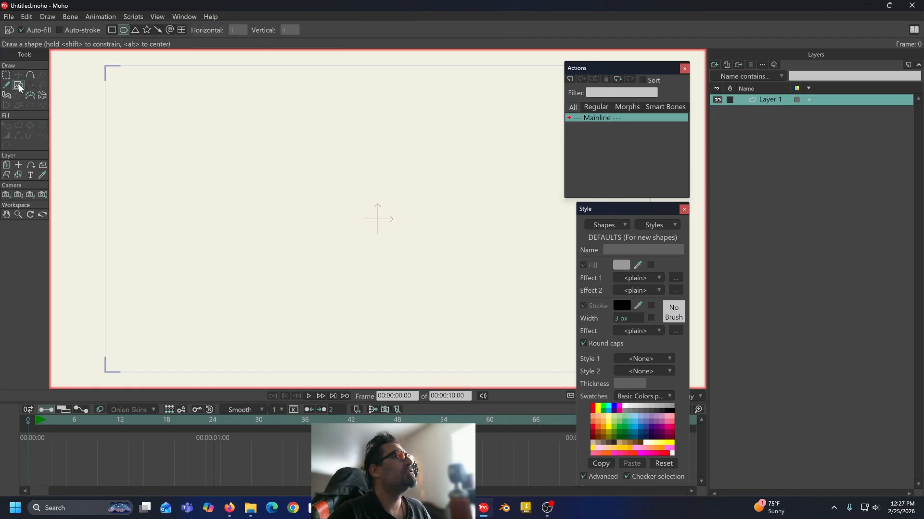
click(111, 30)
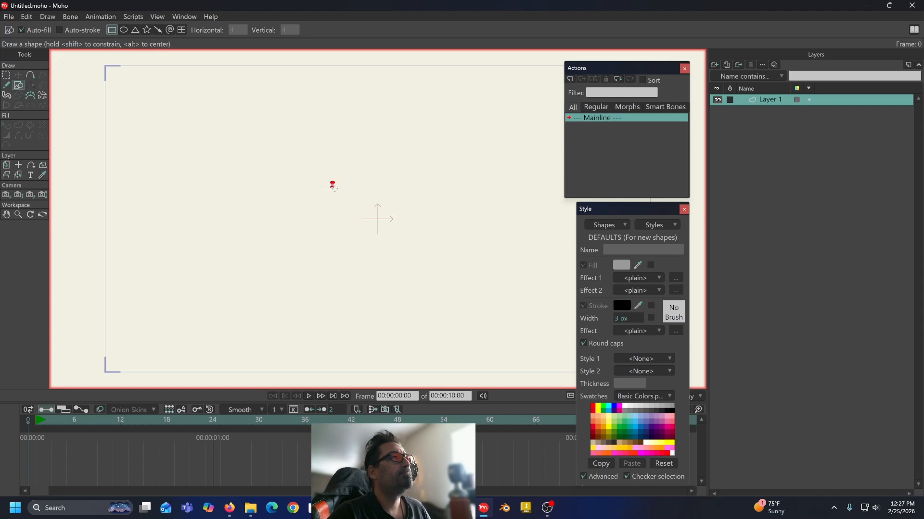
drag(332, 184, 383, 259)
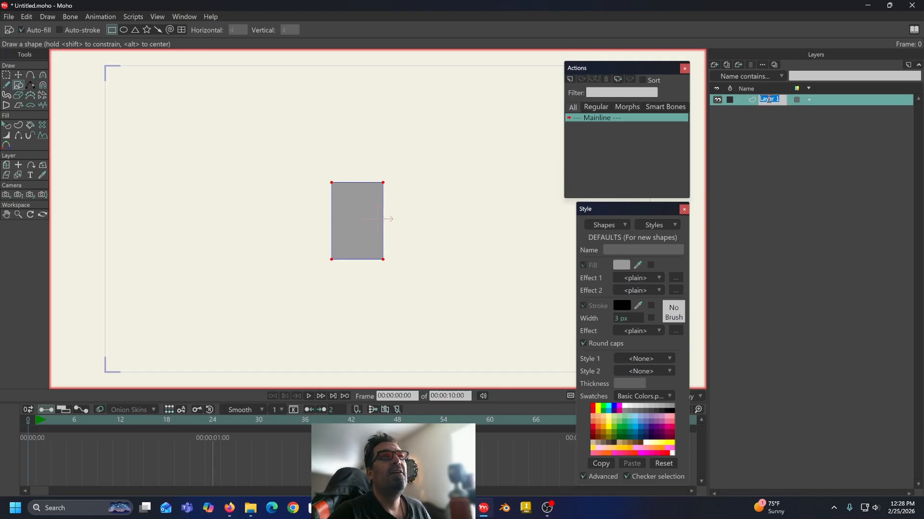
text(body)
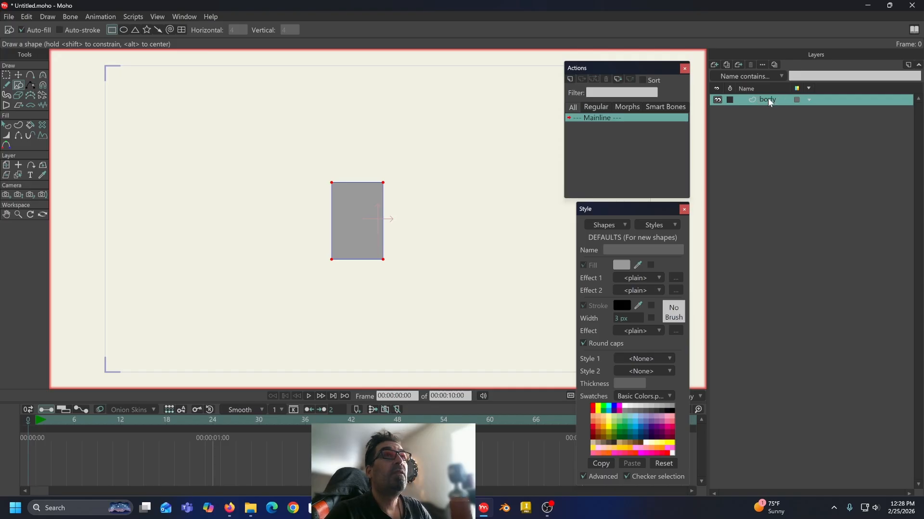
Step: Add a new vector layer above the body layer and name it "arm R"
click(30, 75)
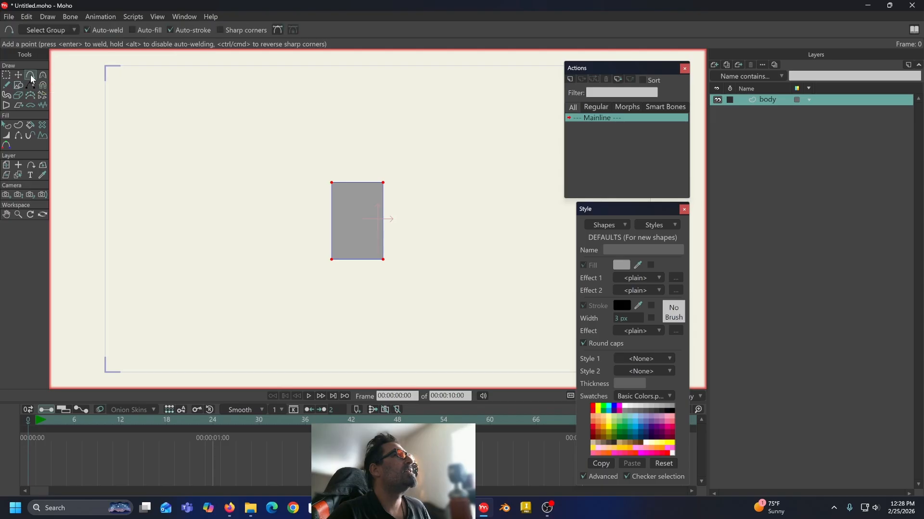
click(715, 65)
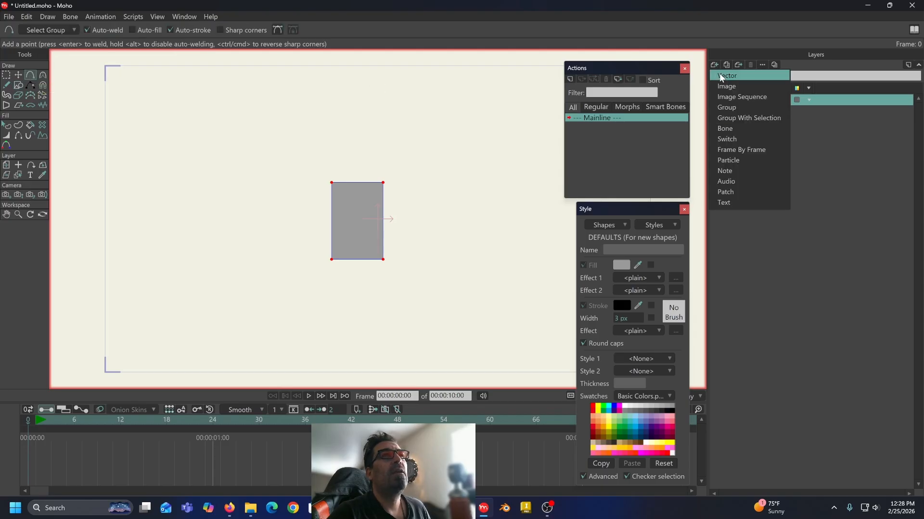
click(721, 76)
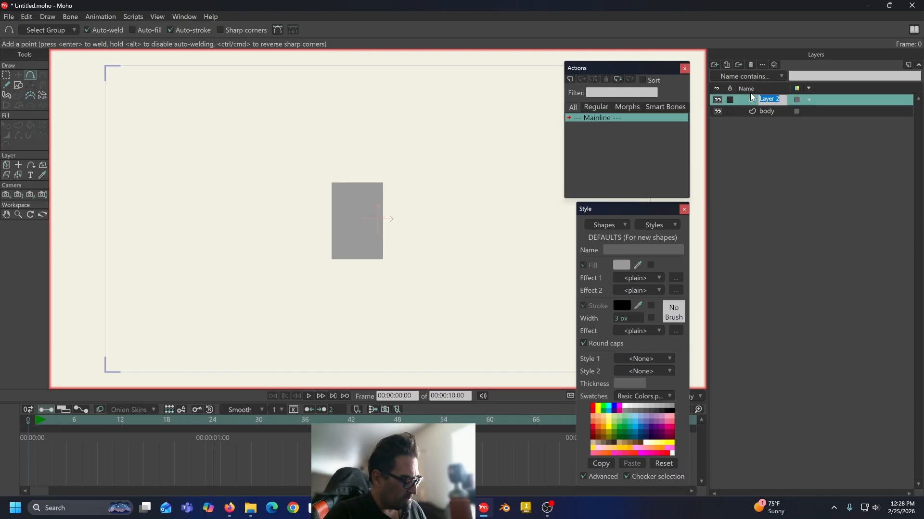
text(ar)
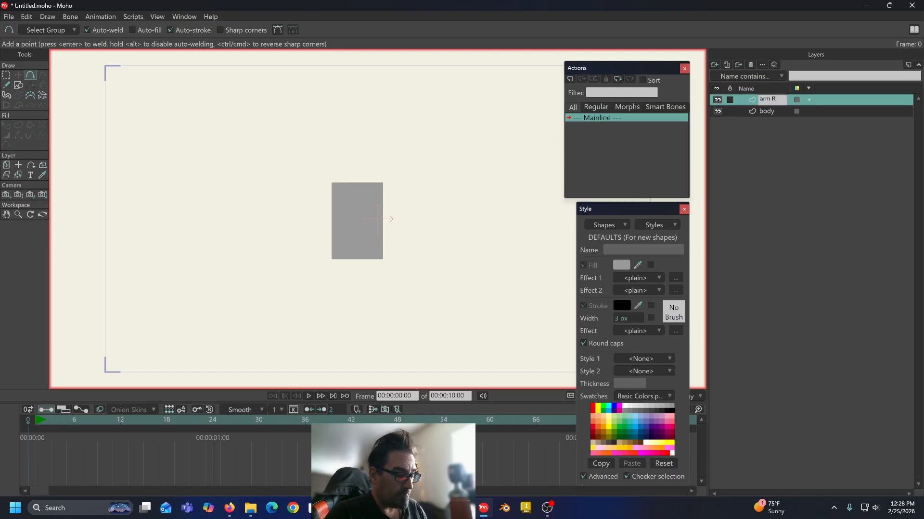
text(m R)
key(Return)
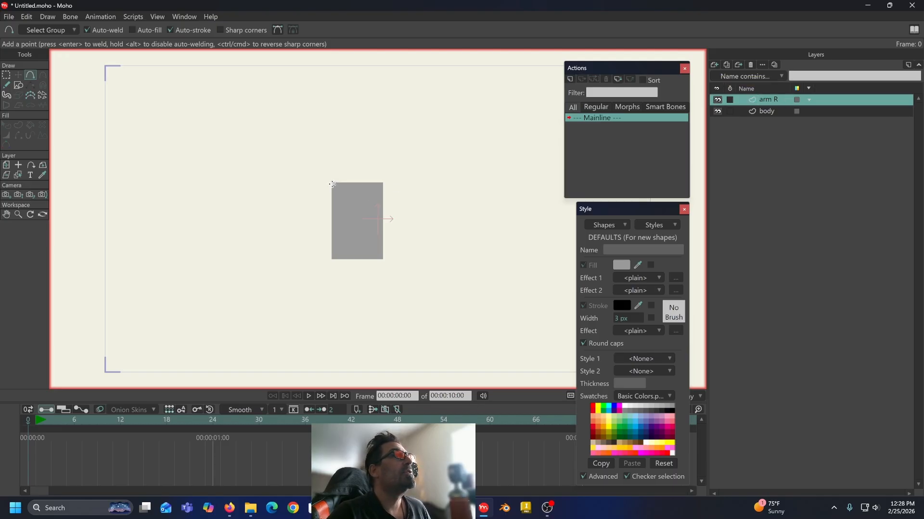
Step: Draw a sagging curve outward from the body's upper-left corner as the arm and set its stroke width to 18 px
drag(332, 183, 249, 189)
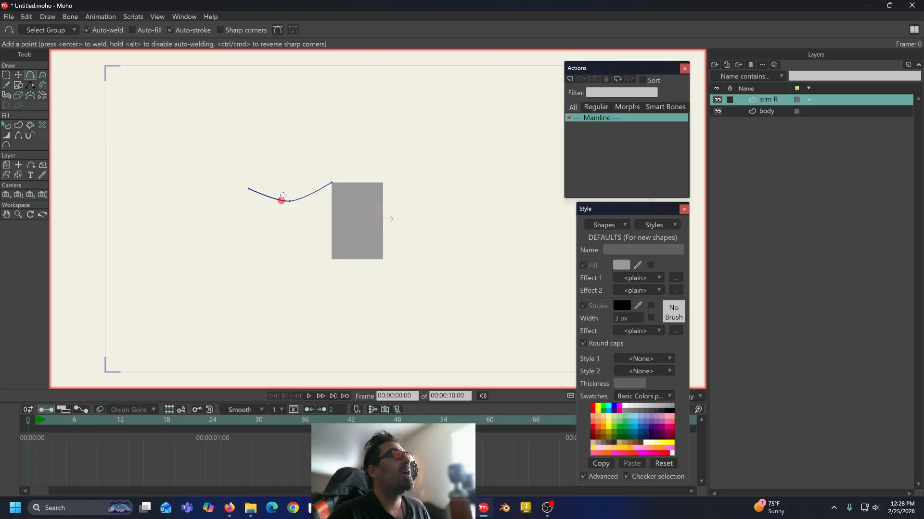
click(6, 126)
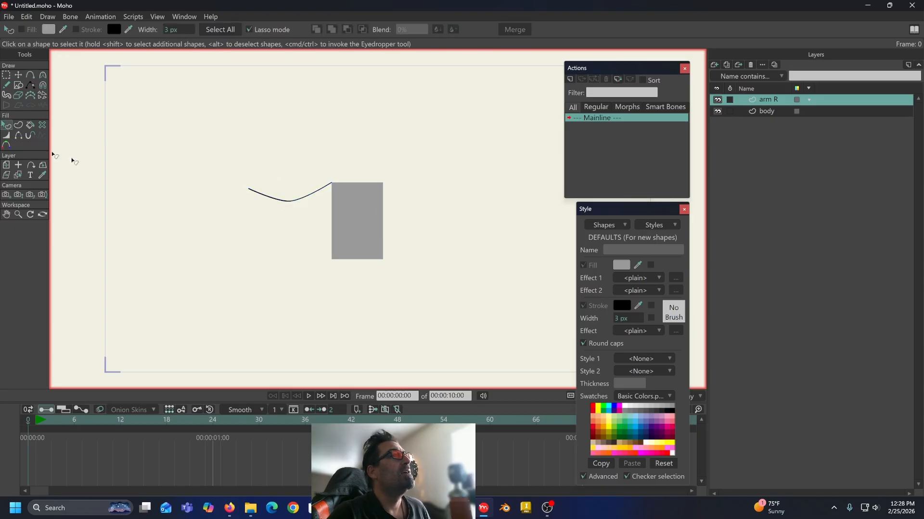
click(286, 202)
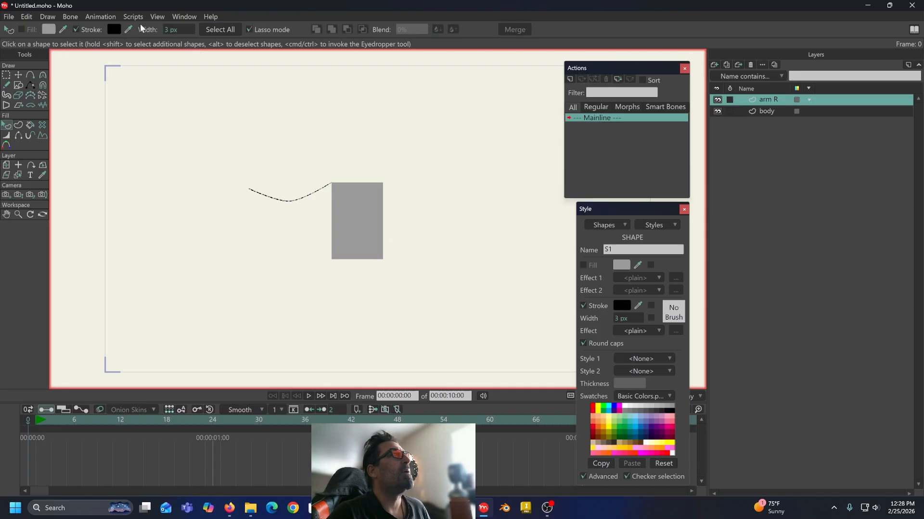
drag(175, 28, 235, 20)
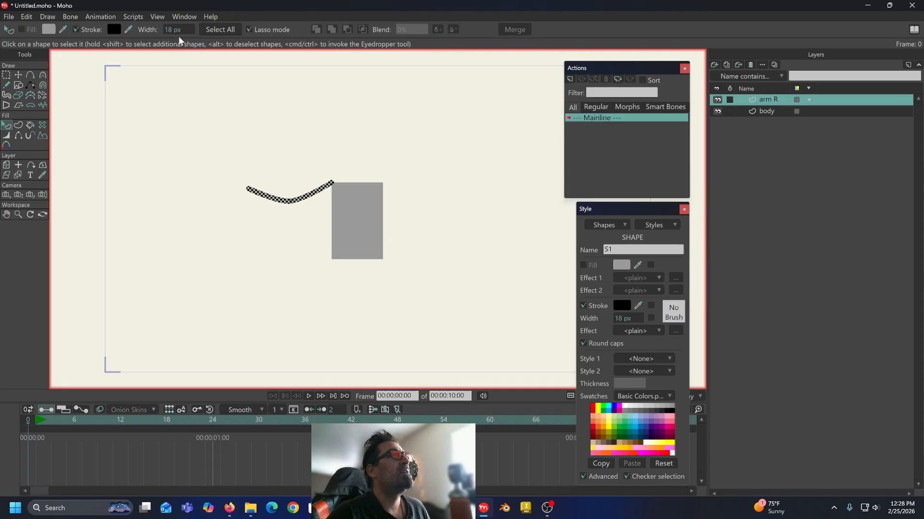
Step: Enable a stroke on the body rectangle and set its width to 18 px
click(770, 114)
click(368, 197)
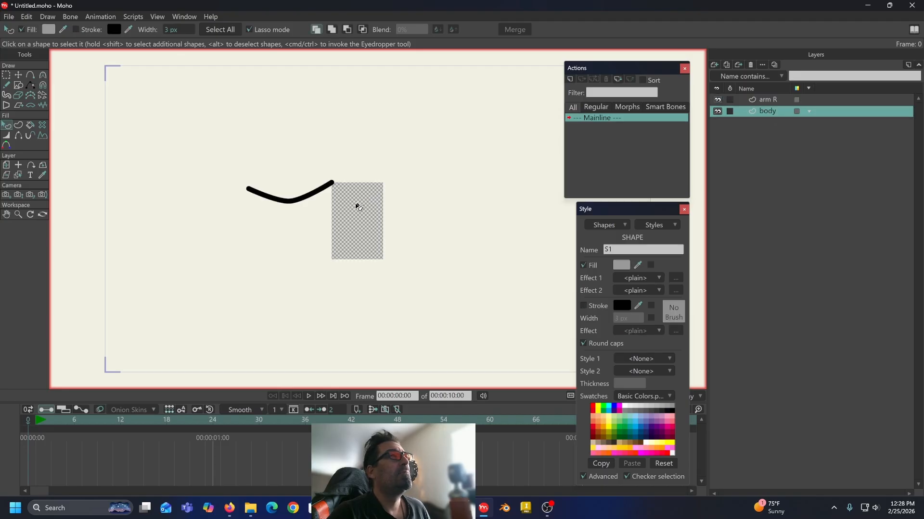
click(79, 29)
drag(181, 30, 245, 25)
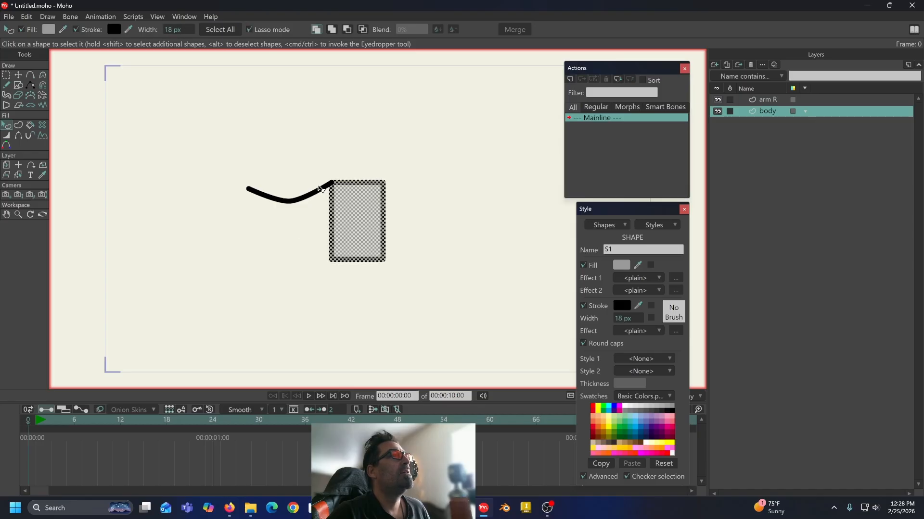
Step: Duplicate the arm R layer as "arm L" and mirror the copied arm onto the body's upper-right corner
click(18, 75)
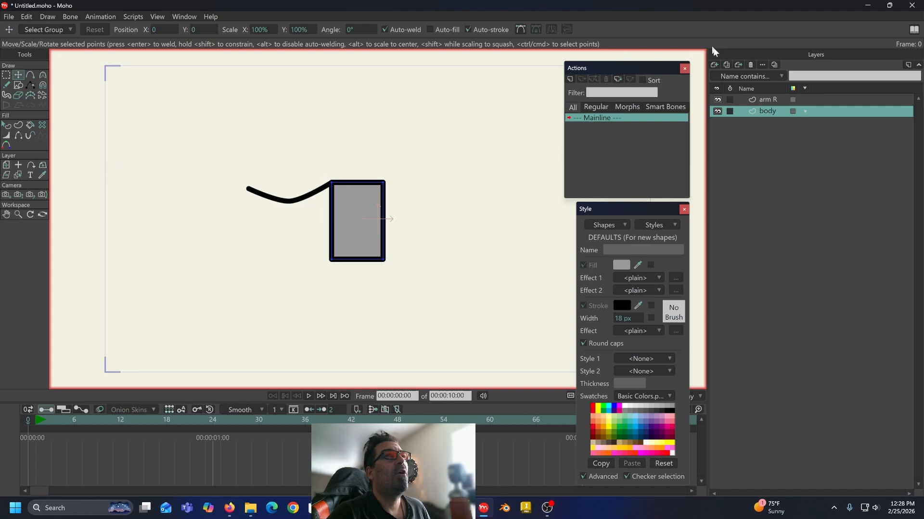
click(768, 100)
right_click(769, 99)
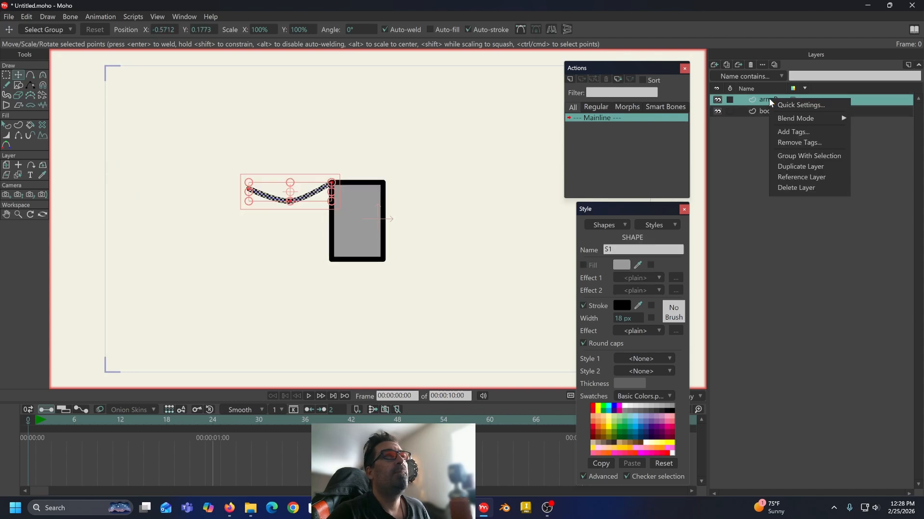
click(792, 166)
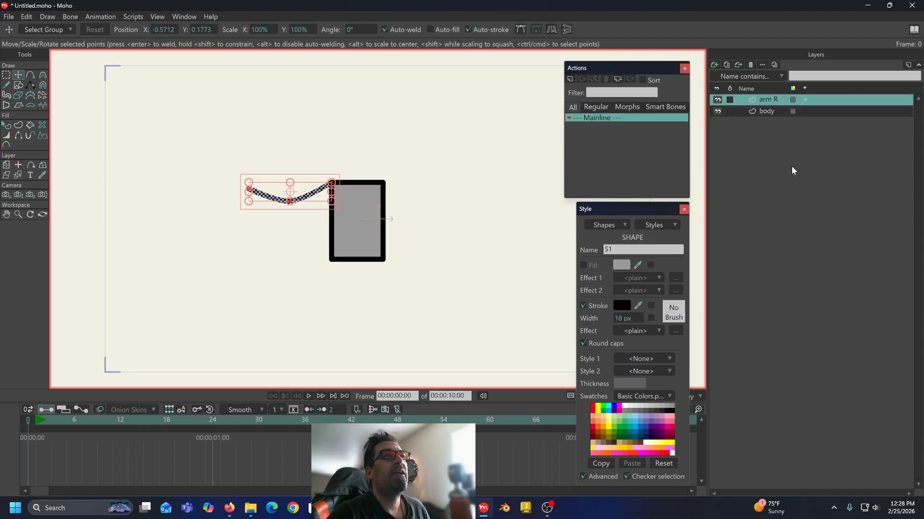
text(arm L)
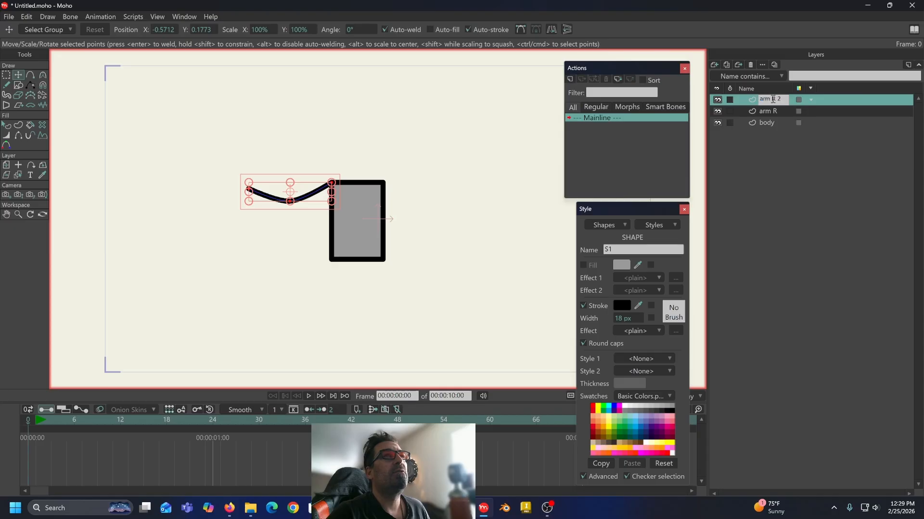
key(Return)
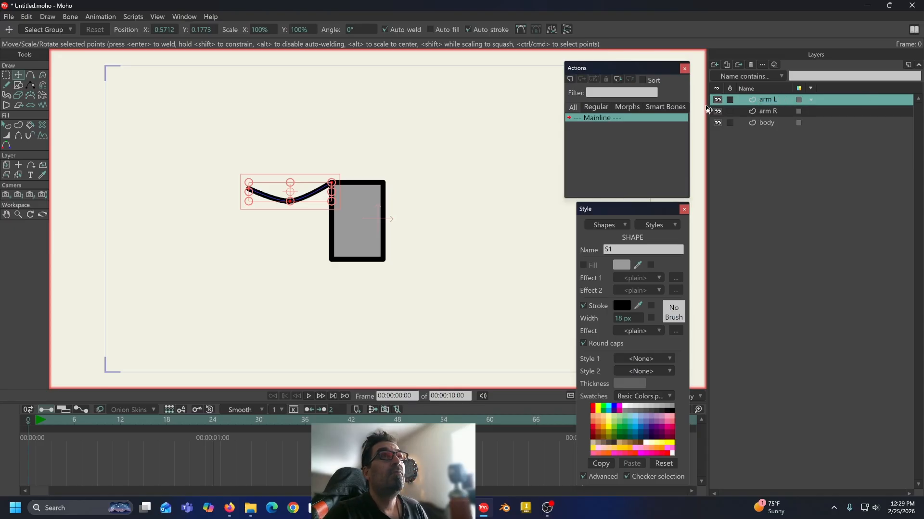
click(553, 29)
drag(270, 190, 404, 190)
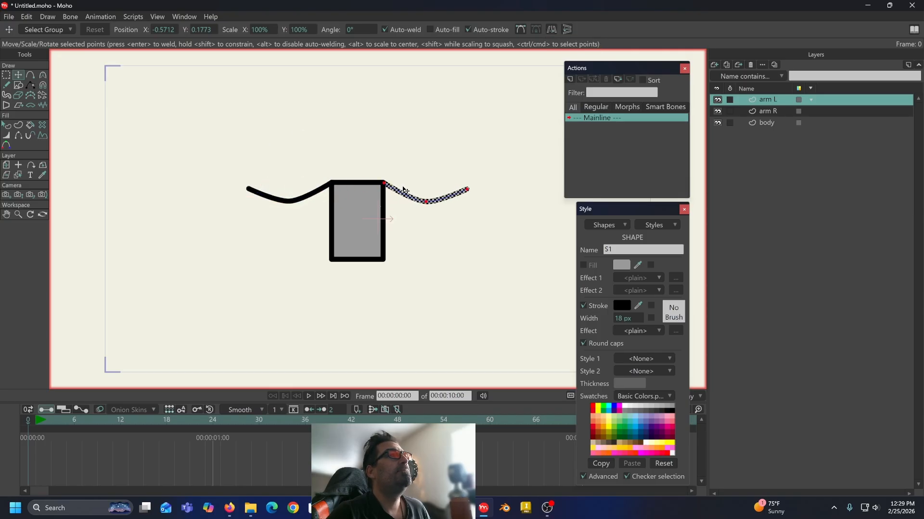
Step: Duplicate the arm L layer and name the copy "Leg R"
right_click(781, 99)
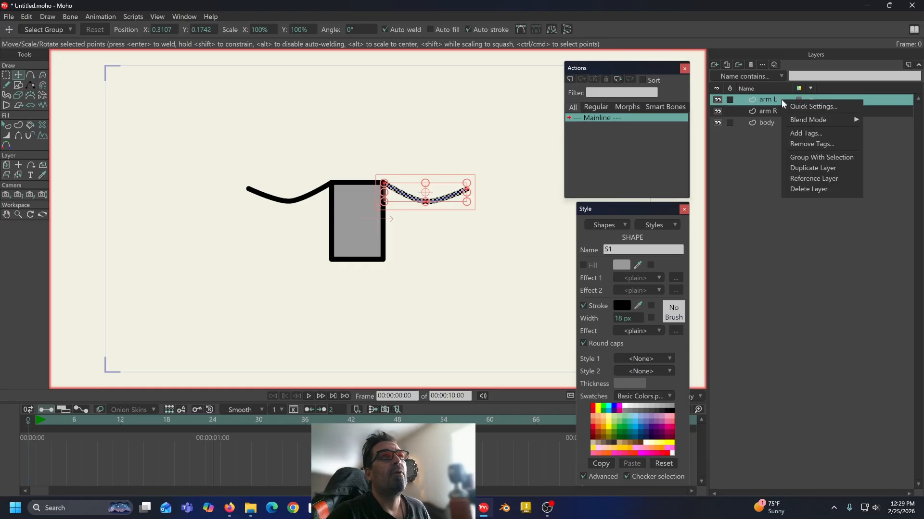
click(802, 168)
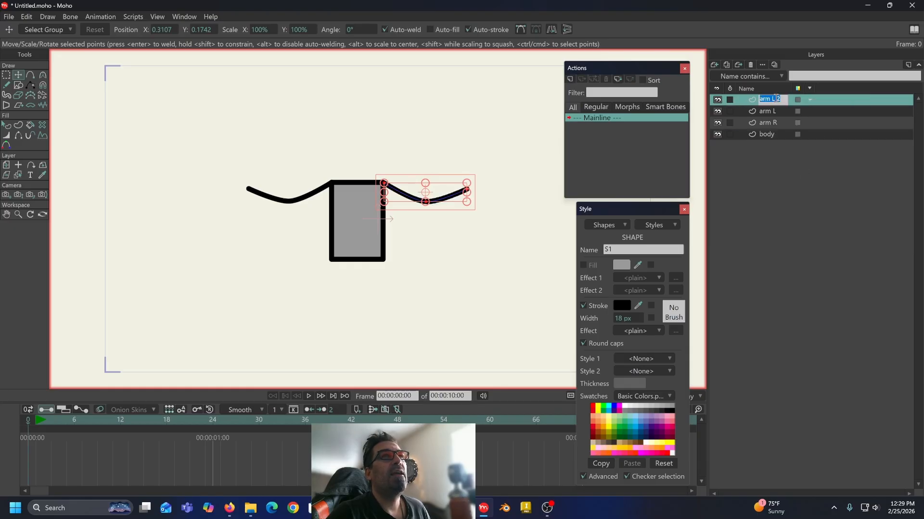
double_click(783, 99)
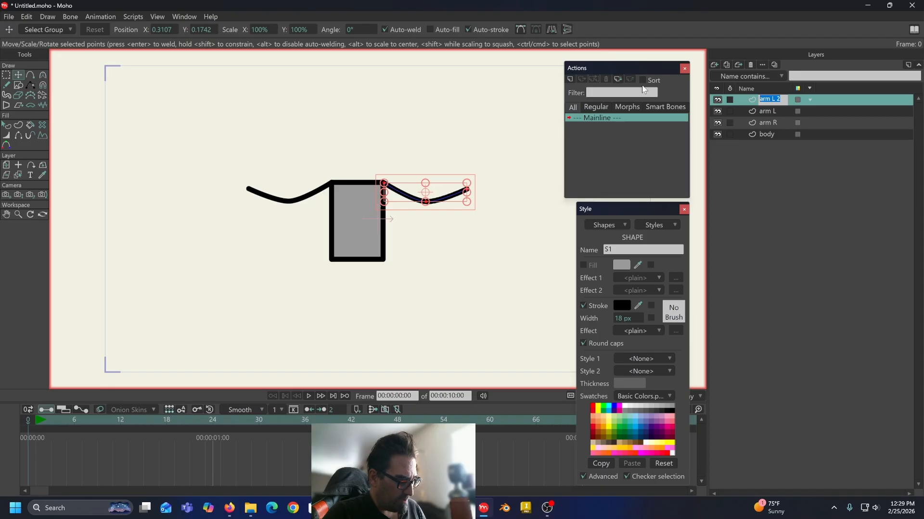
text(Leg R)
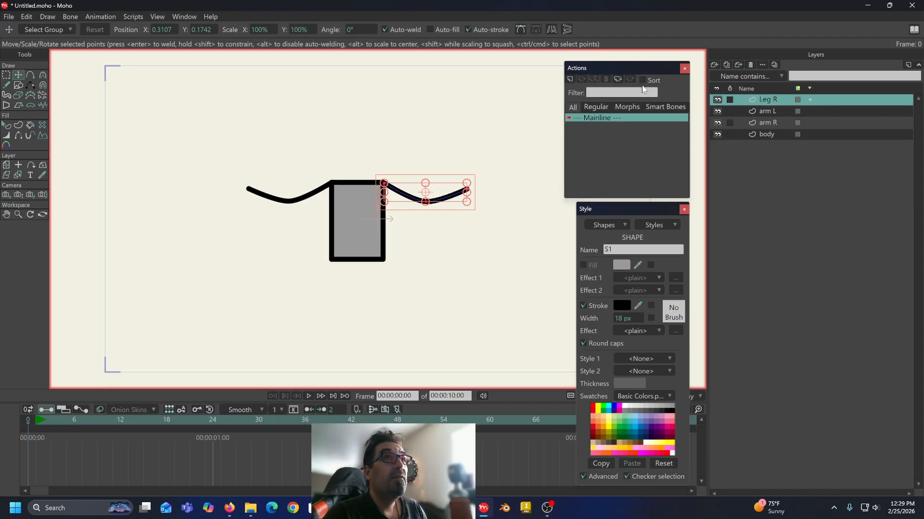
key(Return)
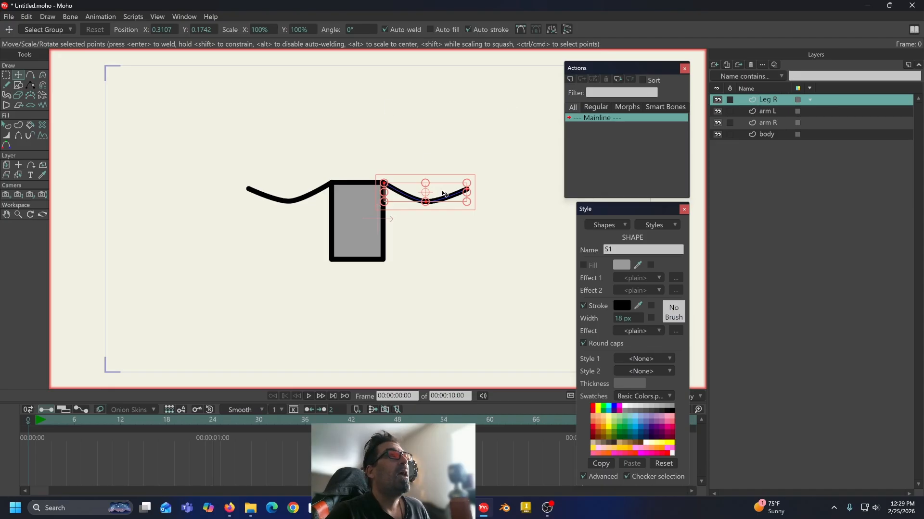
Step: Rotate the Leg R line upright below the body's lower-left corner and adjust its knee and foot points to straighten and lengthen it
drag(446, 191, 400, 333)
drag(376, 252, 332, 281)
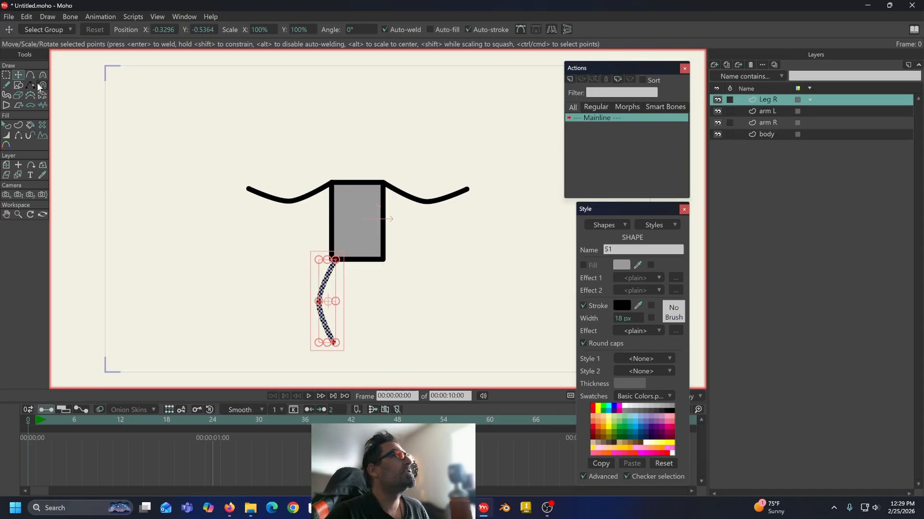
click(200, 246)
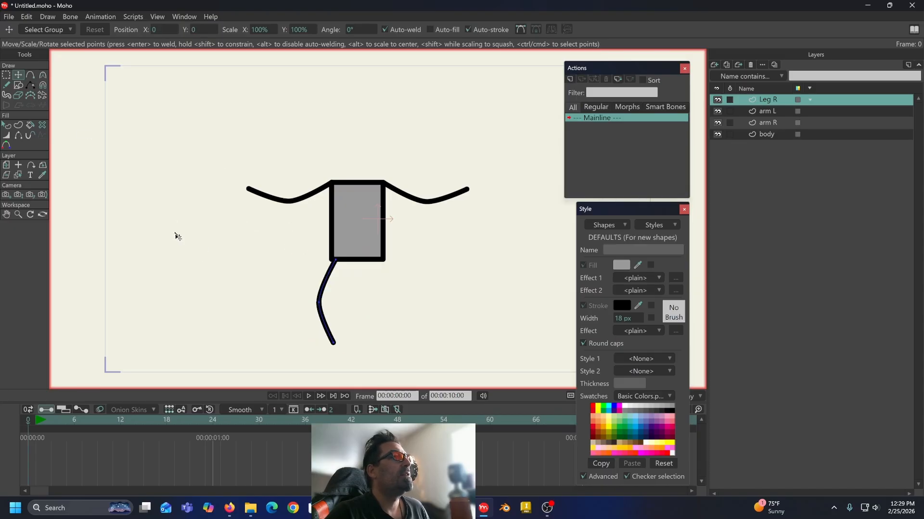
drag(333, 343, 336, 358)
drag(318, 304, 332, 316)
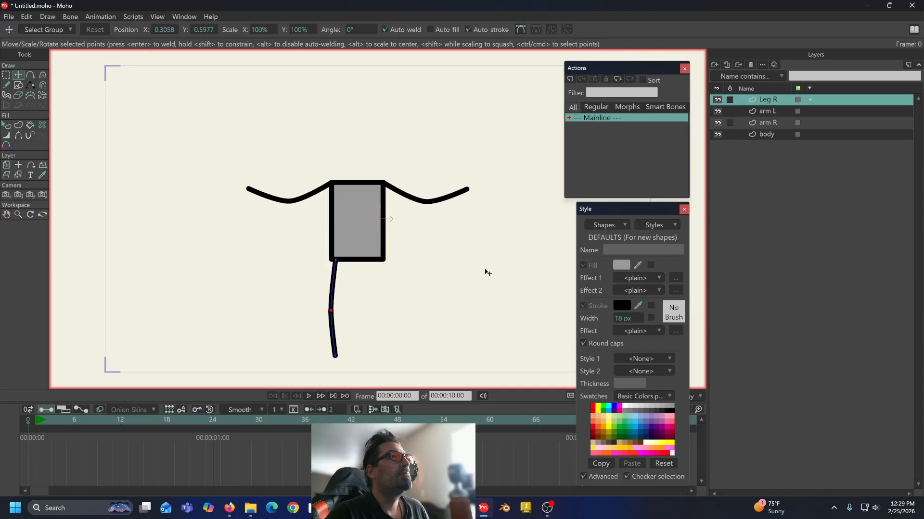
Step: Duplicate the Leg R layer and name the copy "Leg L"
right_click(789, 101)
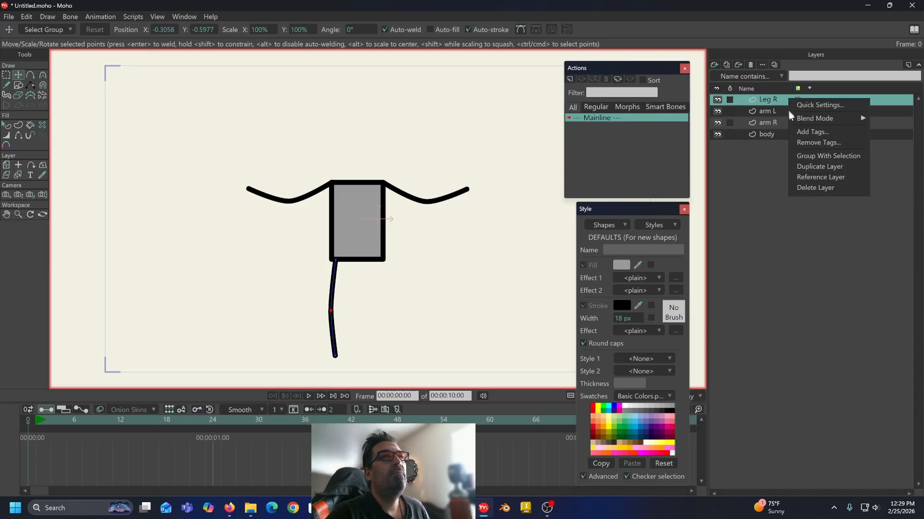
click(806, 167)
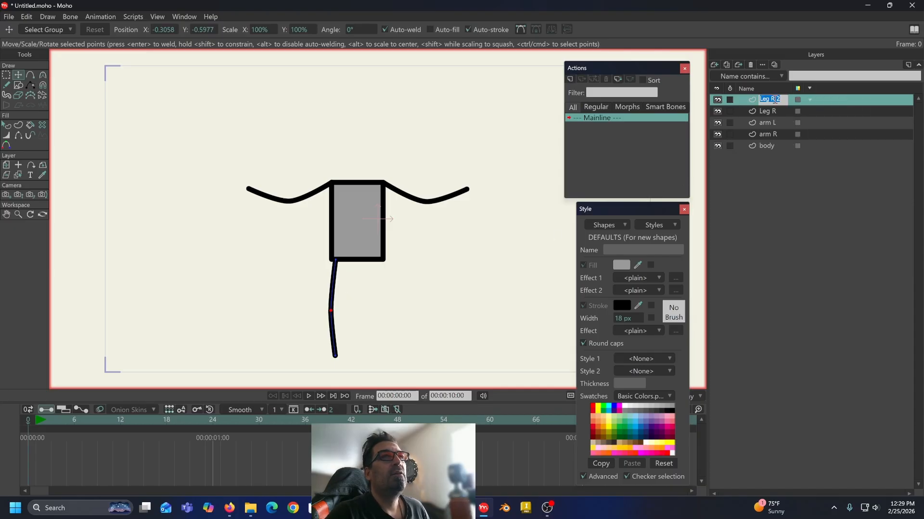
text(Leg L)
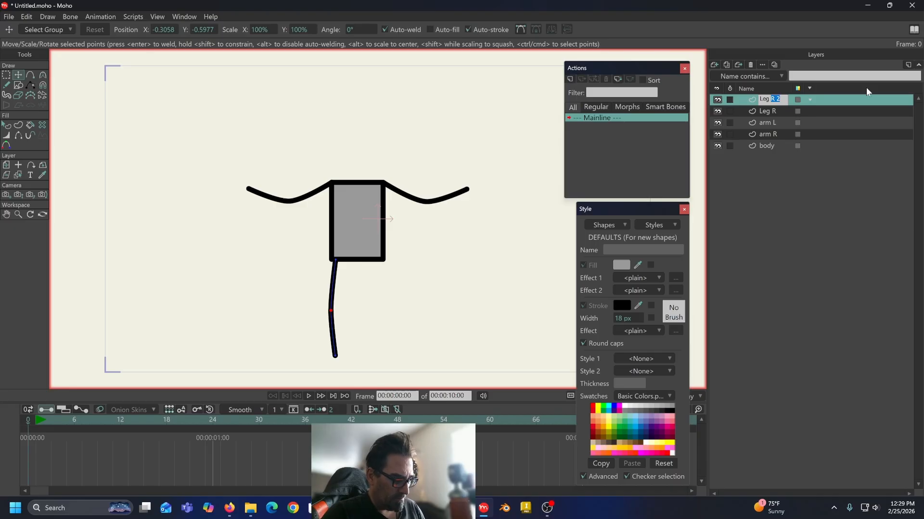
key(Return)
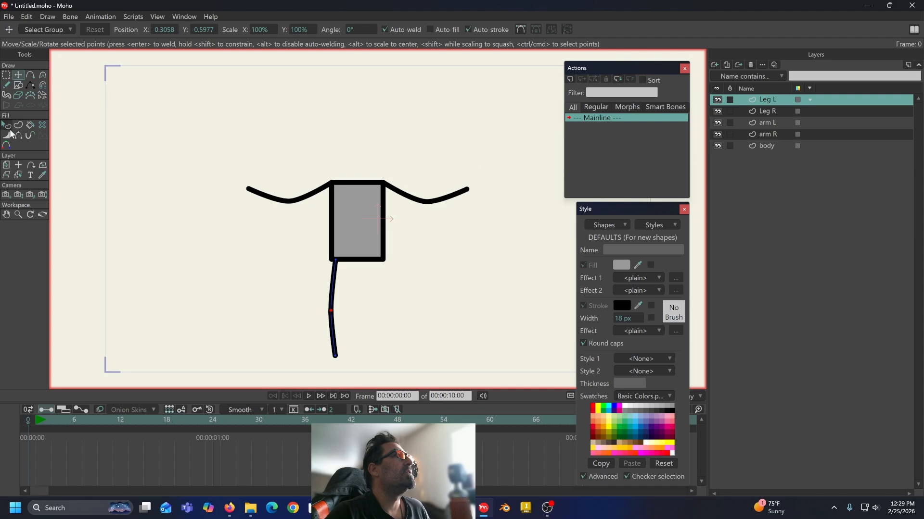
Step: Set the Leg L layer's origin at the top of the leg, where it meets the body
click(7, 164)
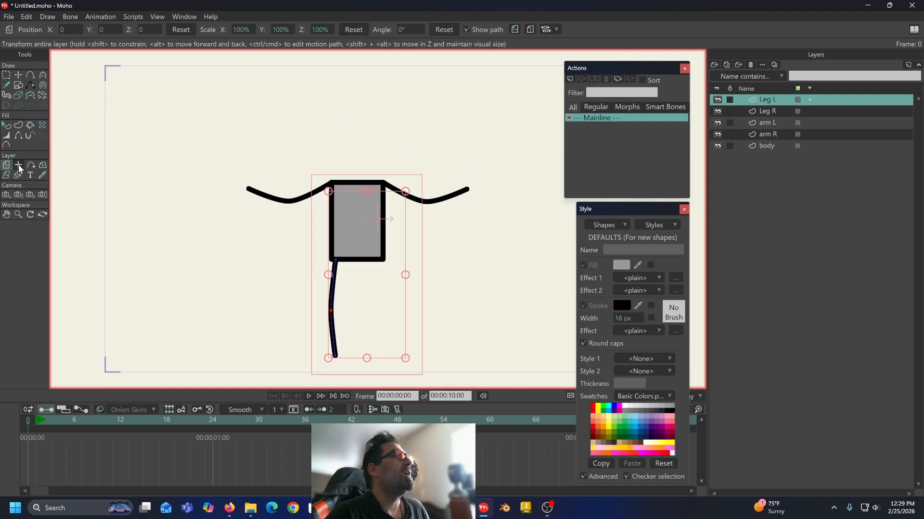
click(19, 166)
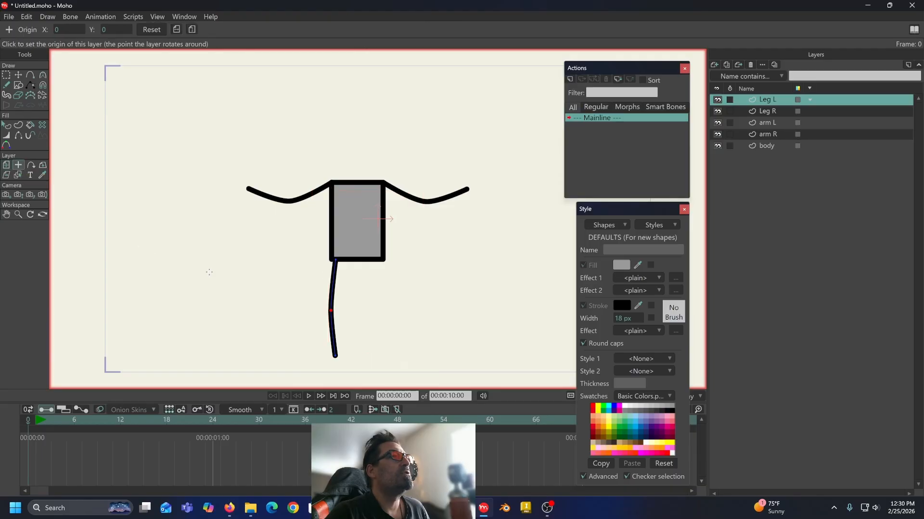
click(336, 261)
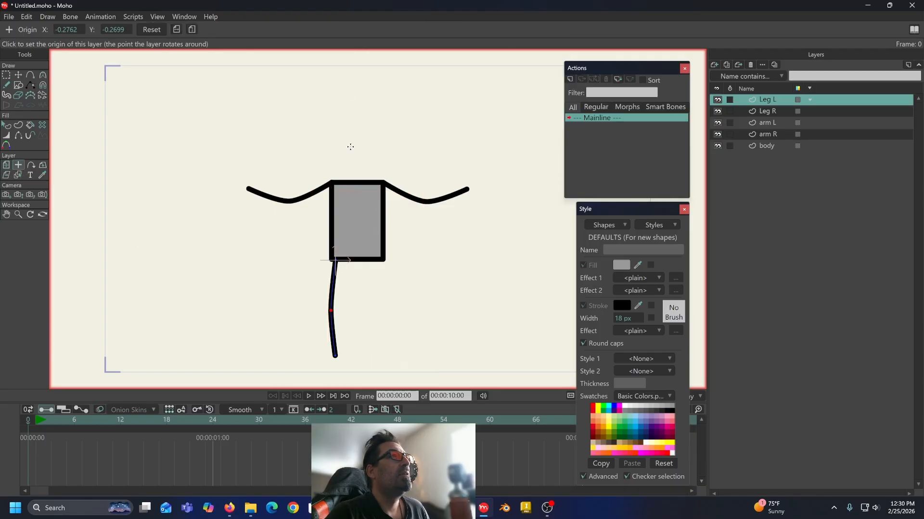
Step: Flip the Leg L layer horizontally and move it under the body's lower-right corner
click(7, 166)
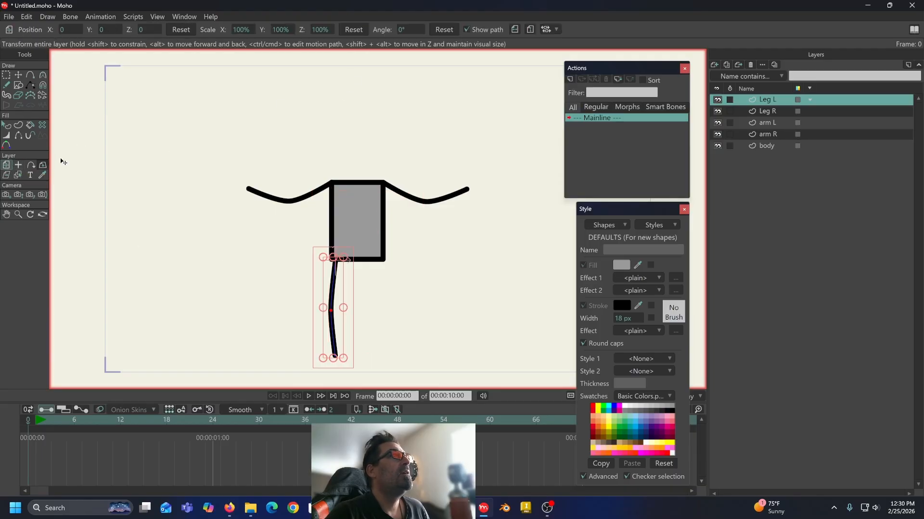
click(514, 29)
drag(344, 281, 388, 283)
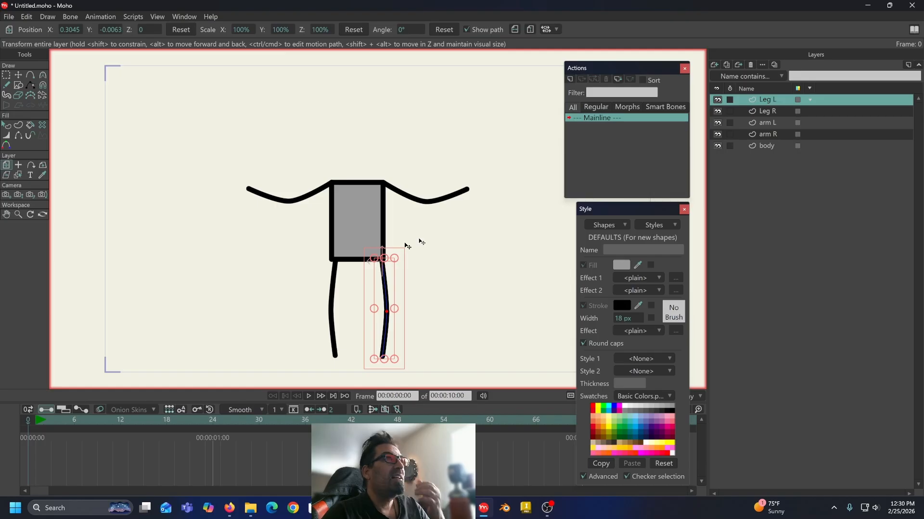
Step: Set the body layer's origin at the middle of the body's bottom edge
click(768, 146)
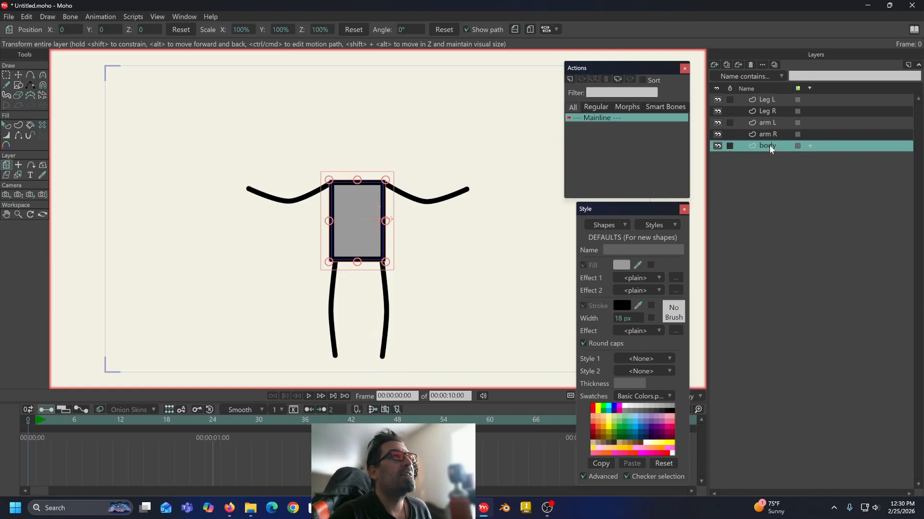
click(18, 165)
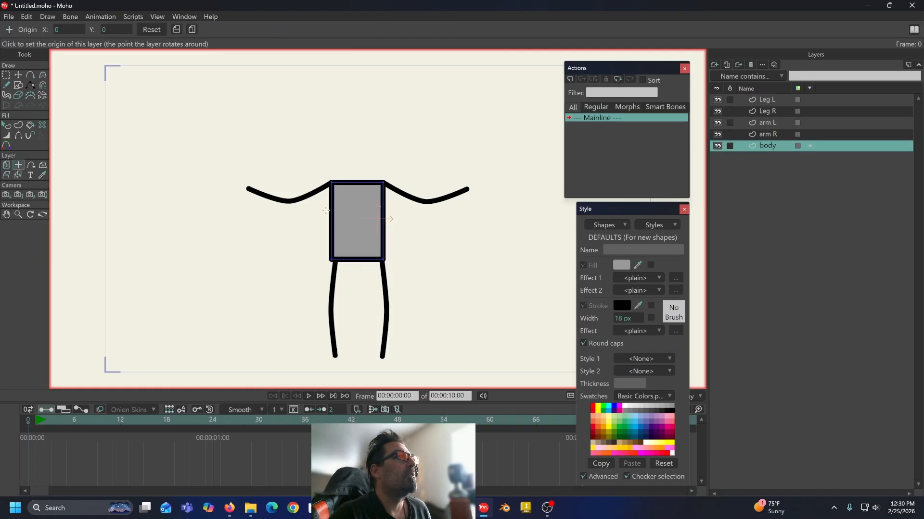
click(358, 256)
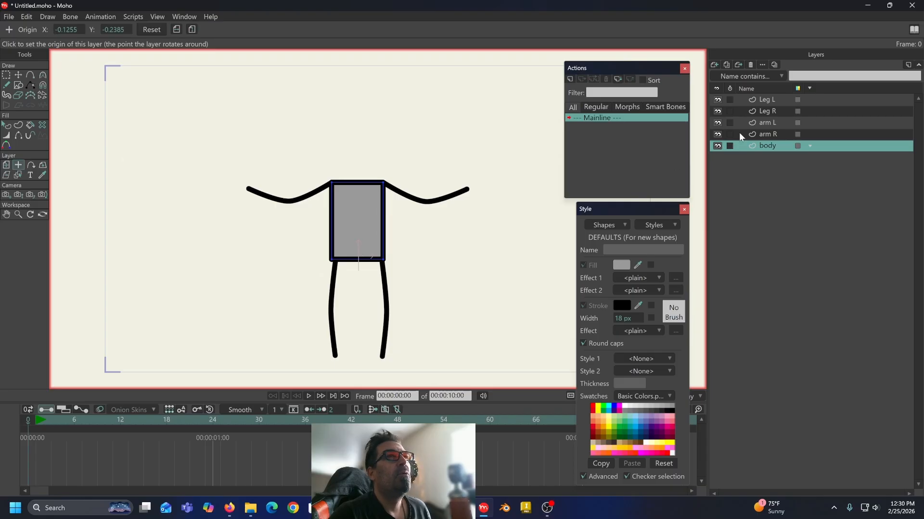
Step: Set the origins of the arm R and arm L layers at their respective shoulder corners of the body
click(772, 135)
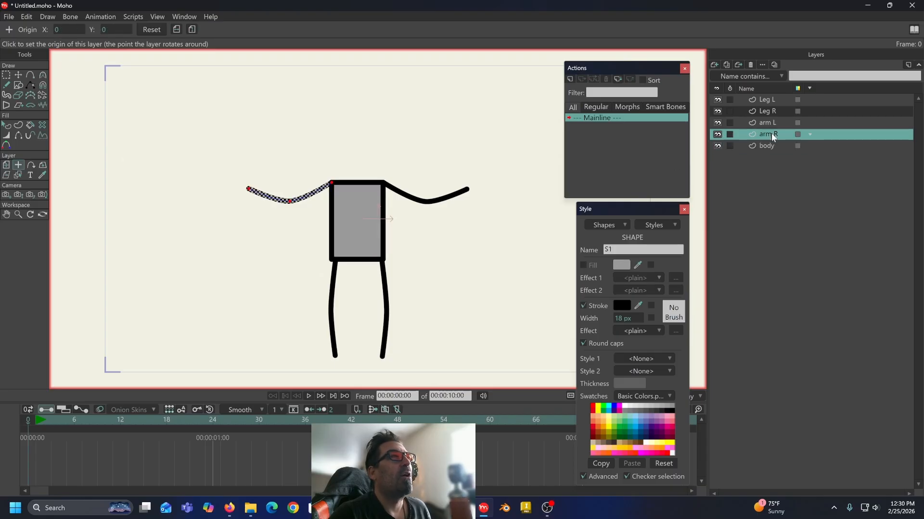
click(331, 184)
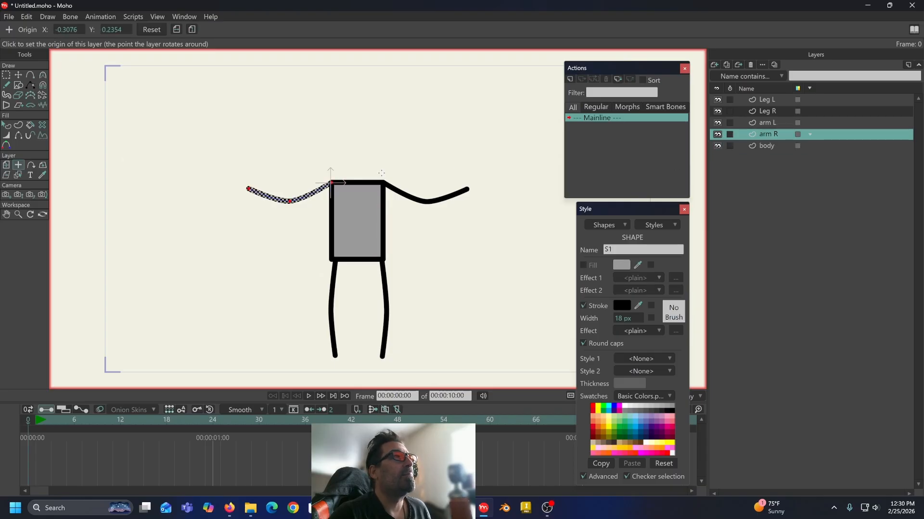
click(768, 123)
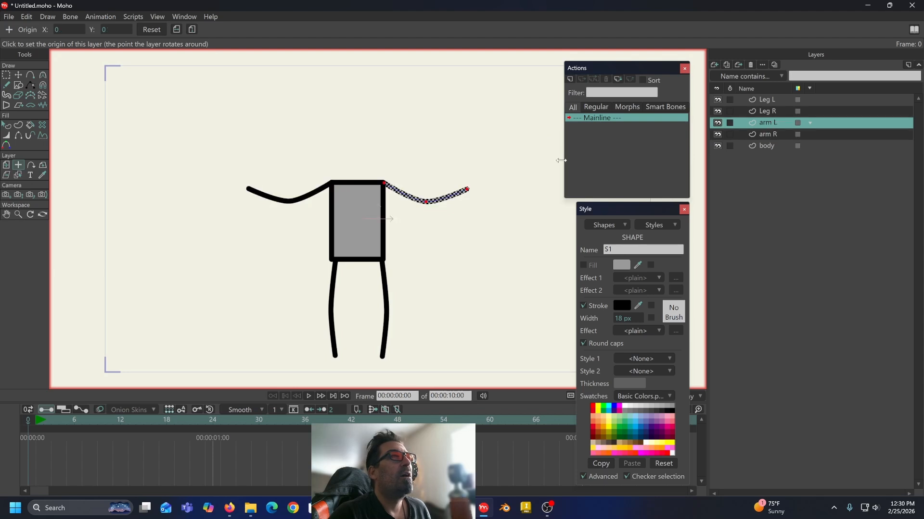
click(384, 184)
Step: Add a vector layer above Leg L and name it "head"
click(774, 99)
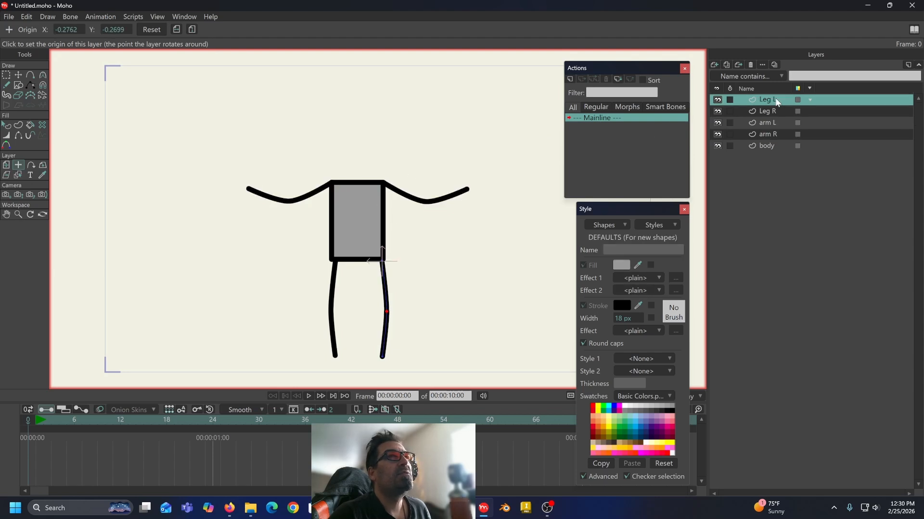
click(714, 66)
click(726, 76)
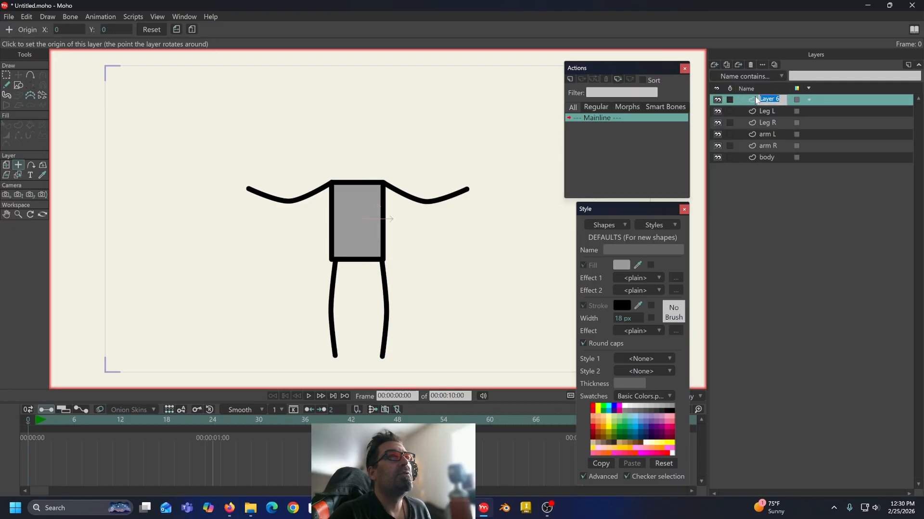
text(head)
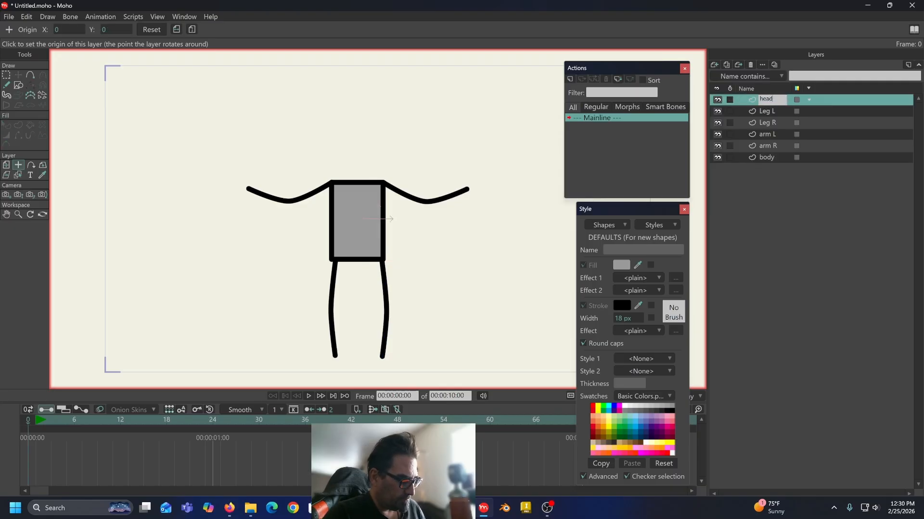
key(Return)
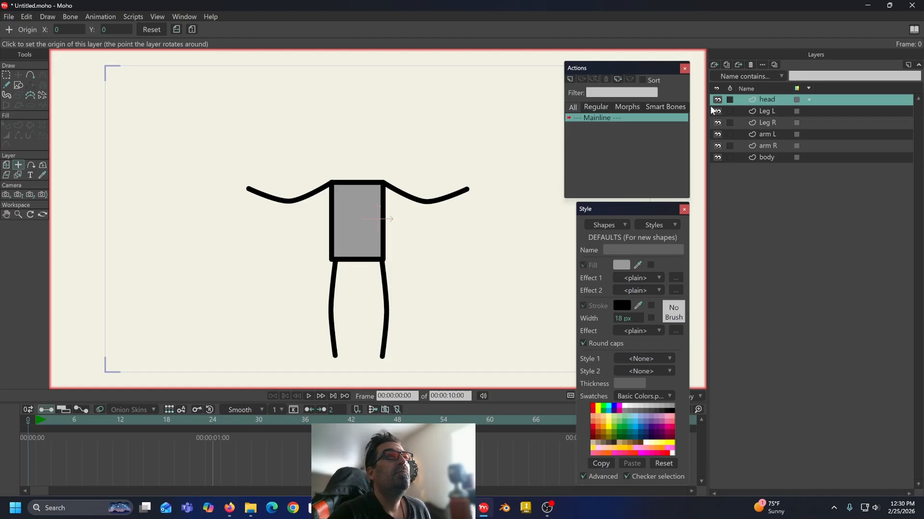
Step: Draw a filled oval head above the body on the head layer and center it over the torso
click(16, 85)
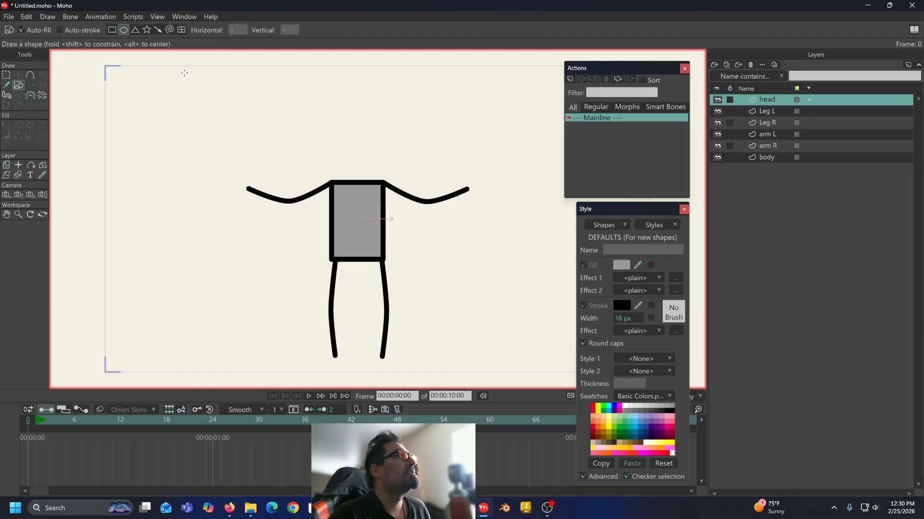
drag(344, 133, 384, 180)
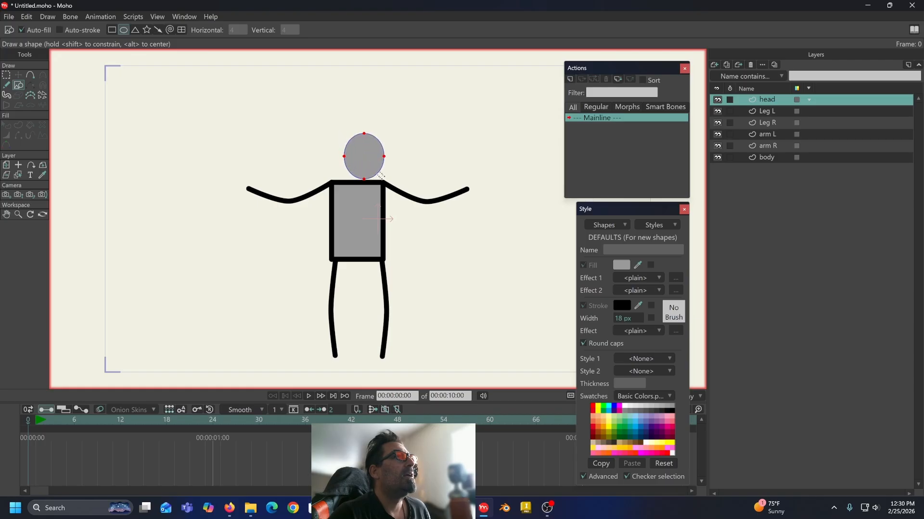
click(18, 75)
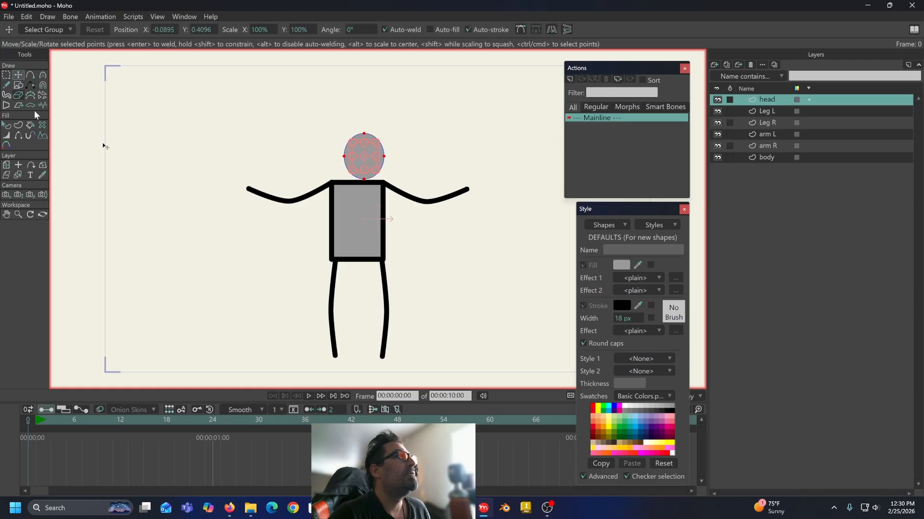
drag(369, 150, 363, 153)
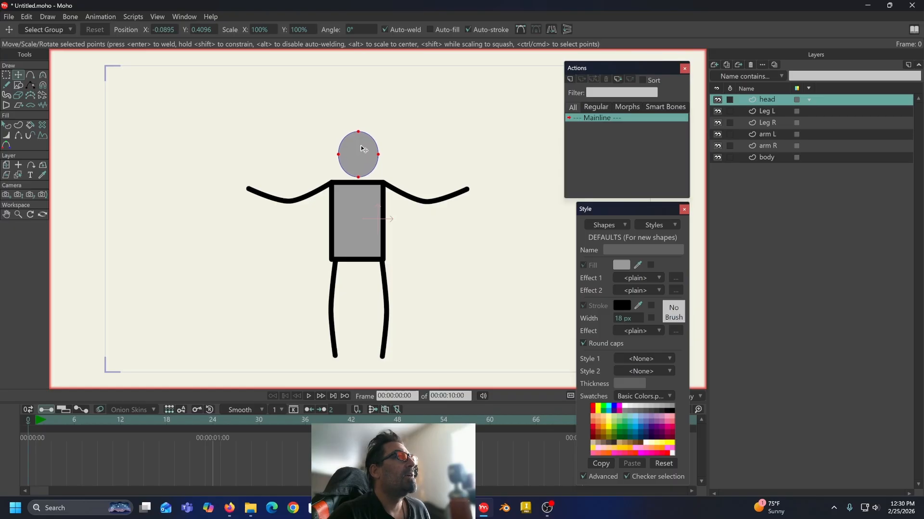
Step: Enable the black 18 px stroke on the head oval and deselect the shape
click(6, 125)
click(365, 158)
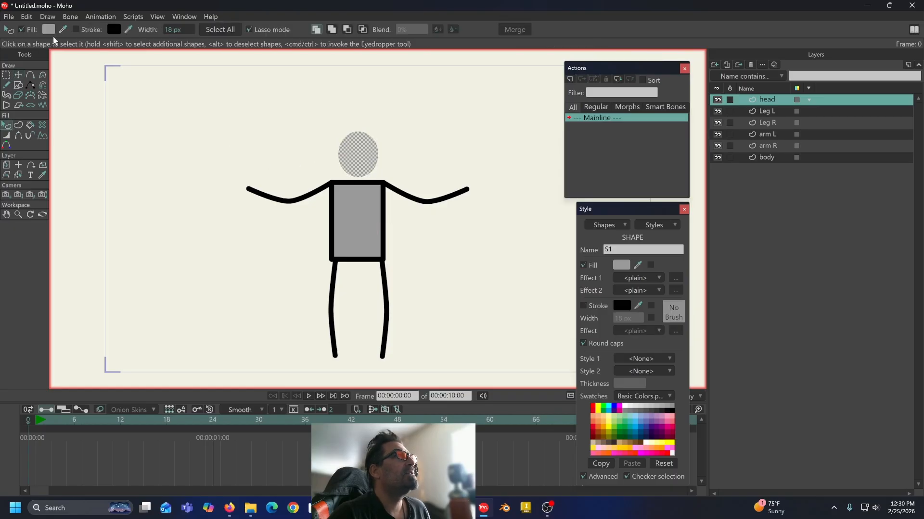
click(76, 30)
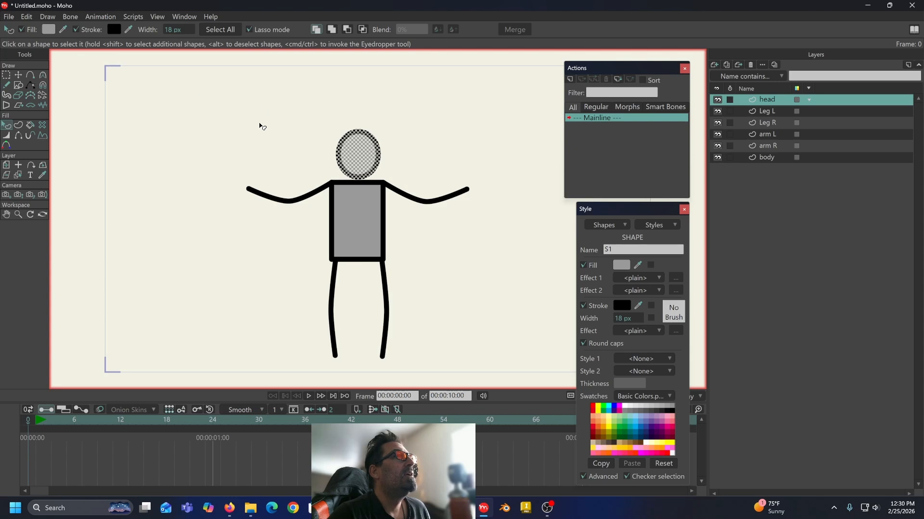
click(279, 195)
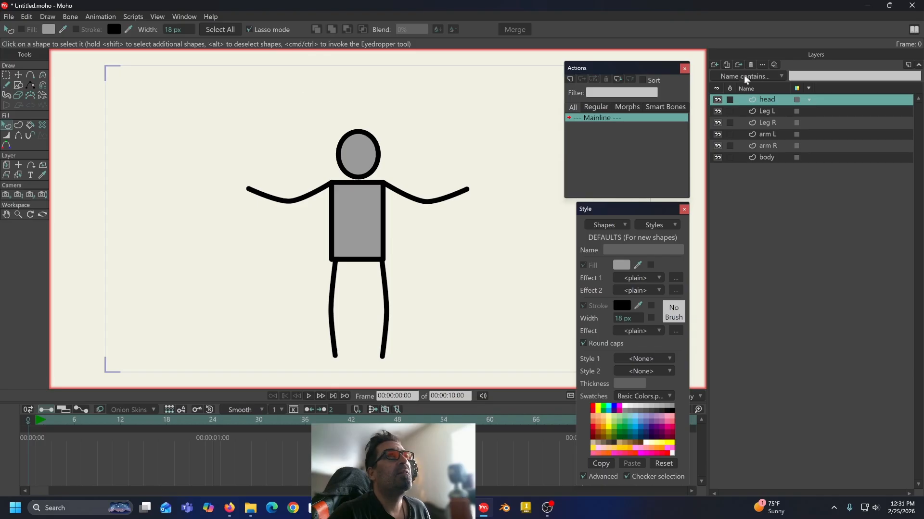
Step: Add a vector layer named "neck" and place it below the body layer in the stack
click(714, 64)
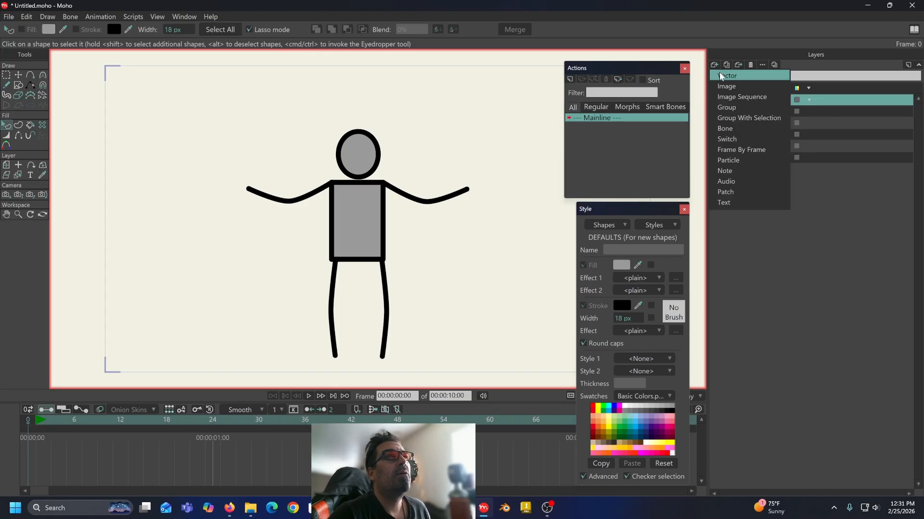
click(722, 75)
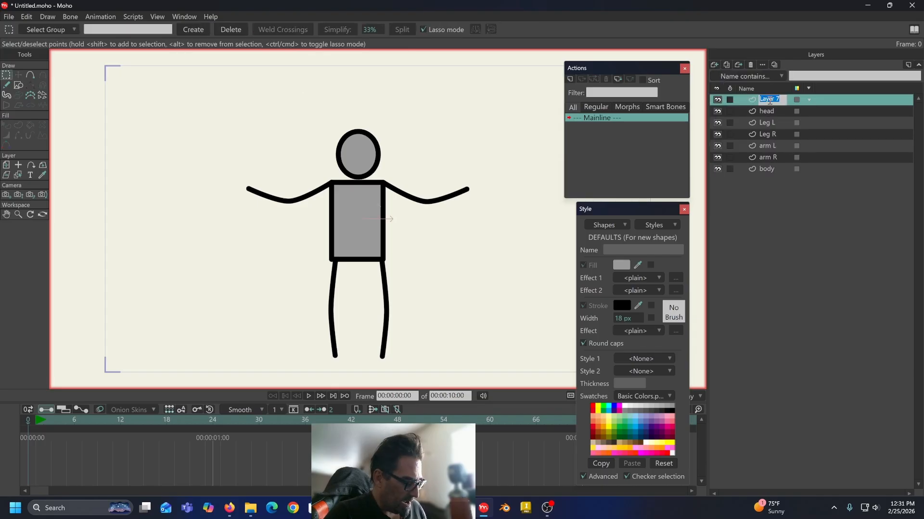
text(neck)
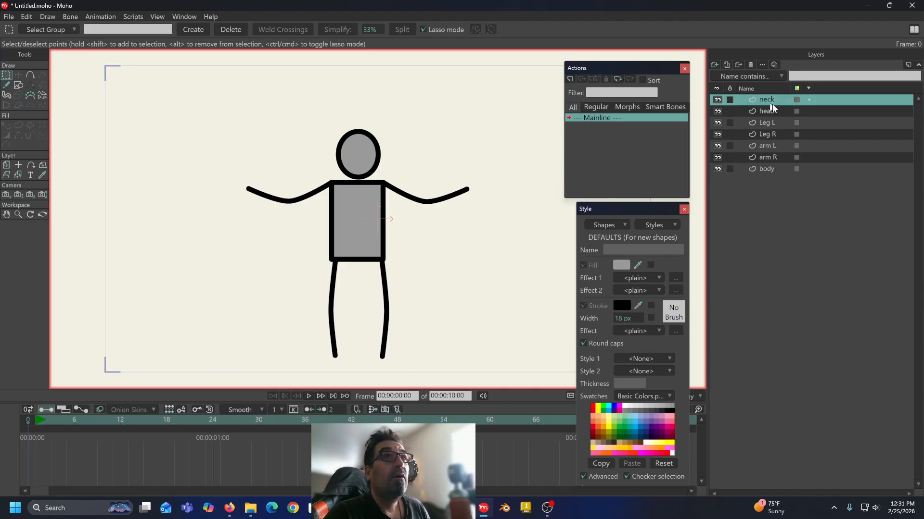
drag(784, 100, 777, 175)
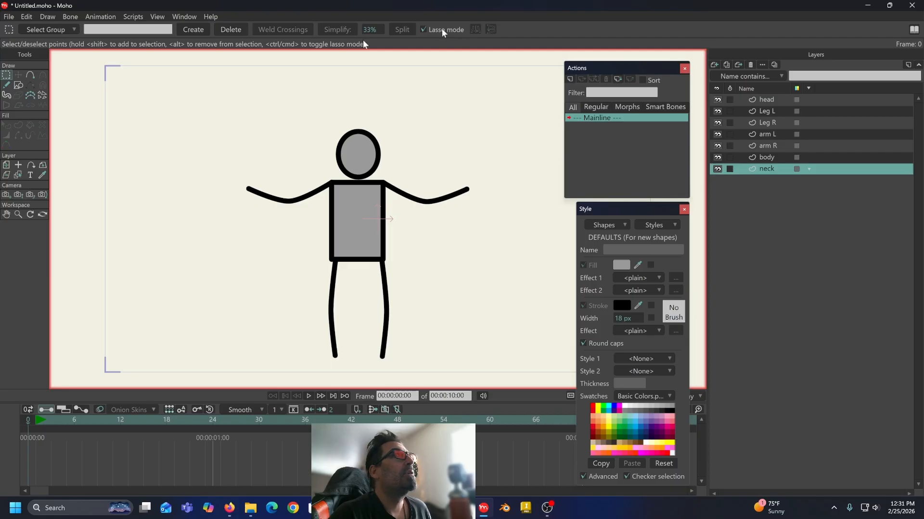
Step: Draw a short vertical neck line from the head's chin into the body's top edge and adjust it to sit centered and straight
click(31, 75)
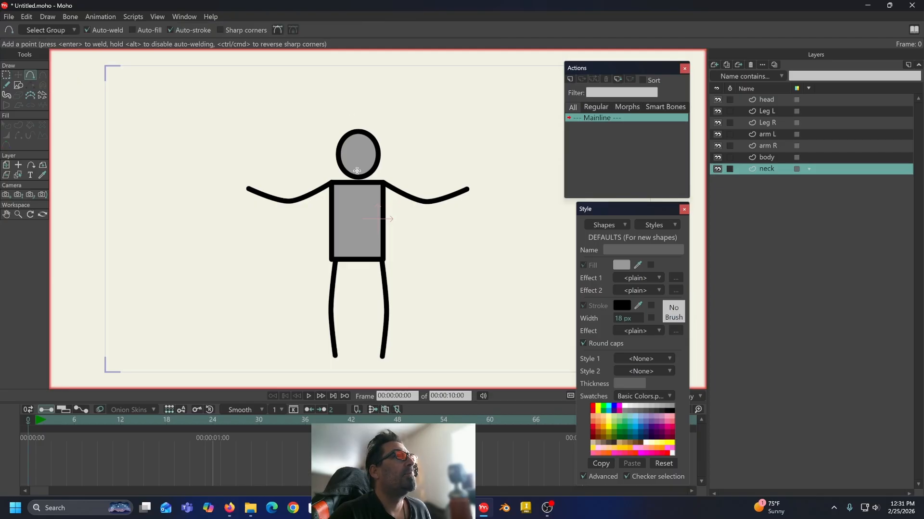
drag(357, 171, 358, 178)
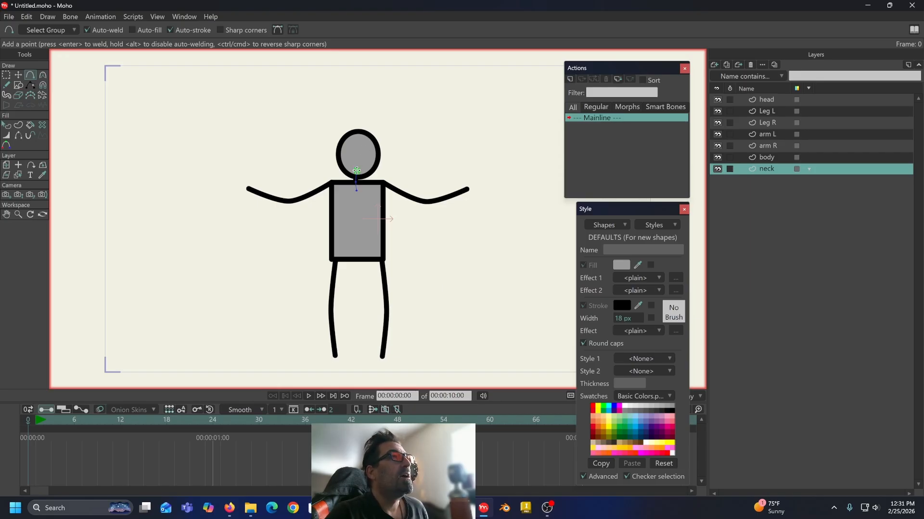
scroll(357, 171, up, 5)
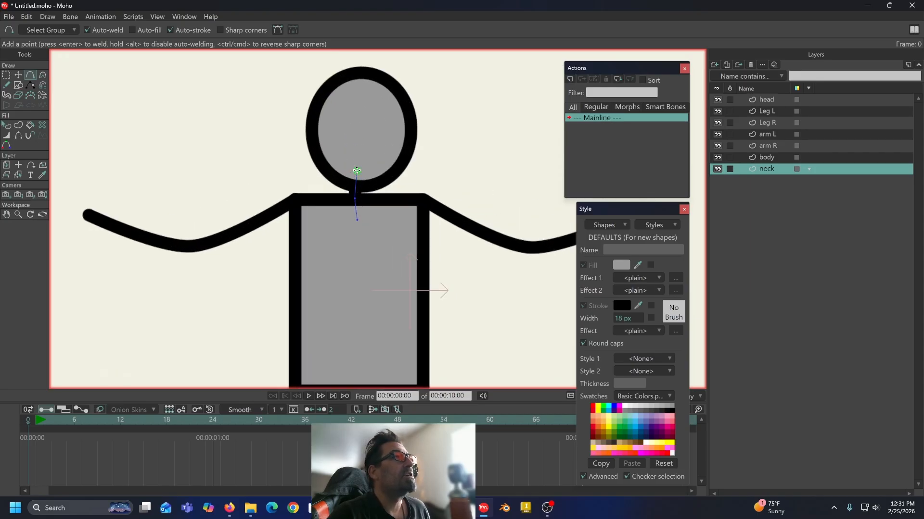
click(16, 75)
drag(357, 172, 364, 199)
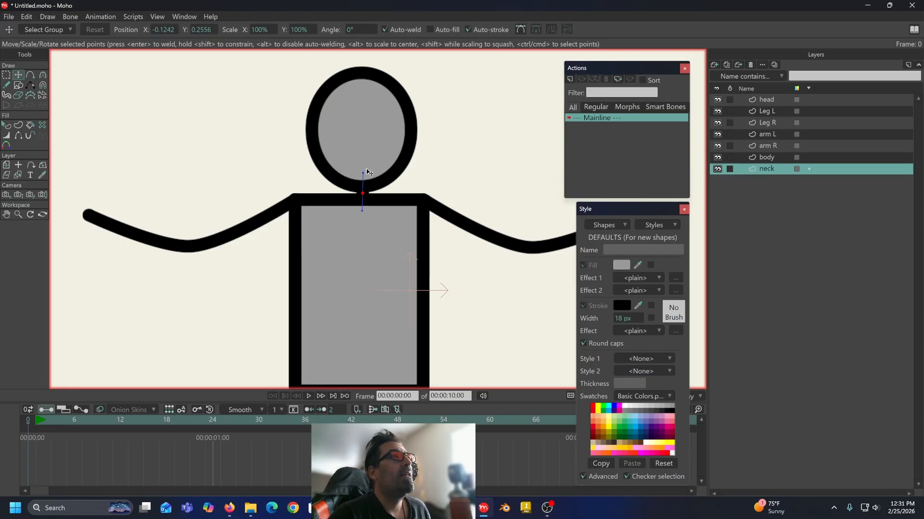
Step: Set the neck layer's origin at the base of the neck and the head layer's origin at the chin
scroll(509, 120, down, 1)
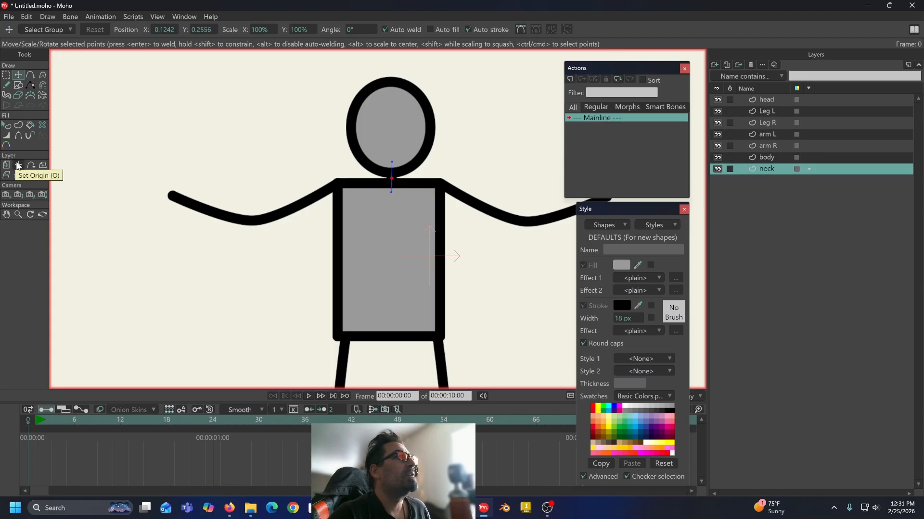
click(18, 165)
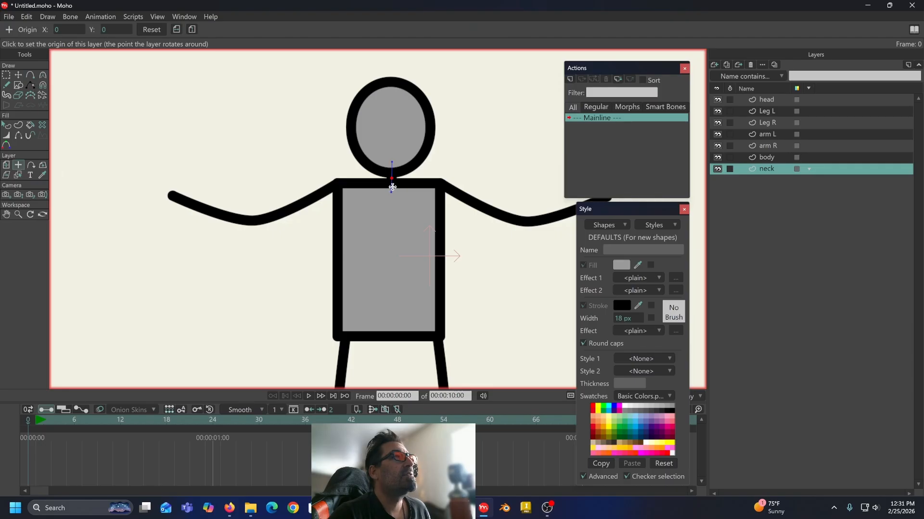
click(391, 187)
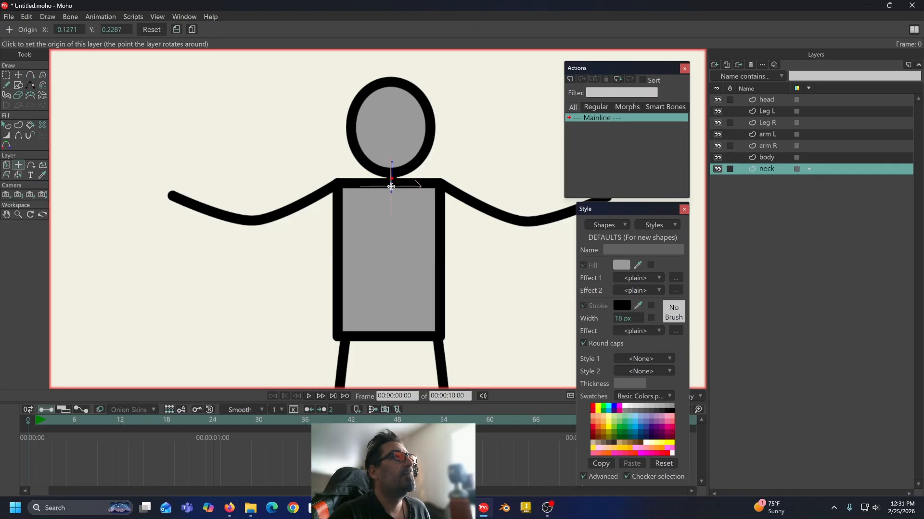
click(767, 100)
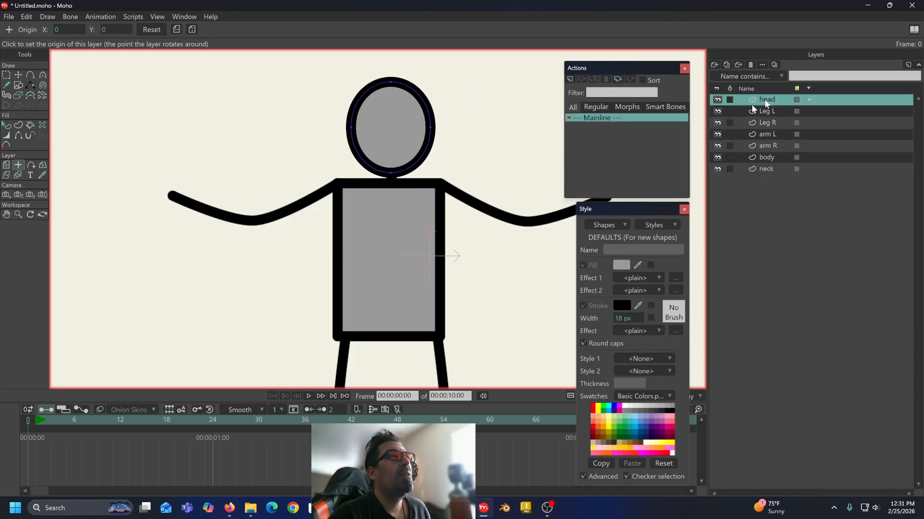
click(391, 164)
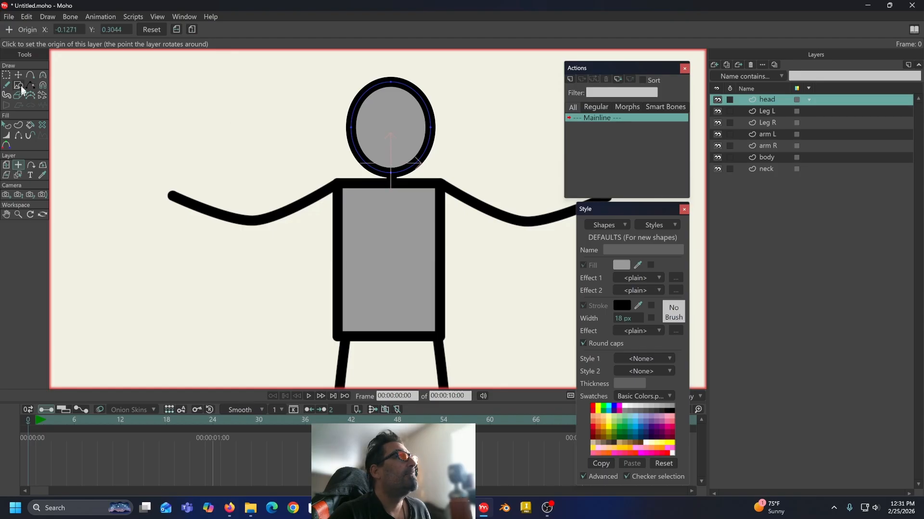
Step: Add a point midway along each side of the body shape and pull both inward to form a curved waist
click(19, 75)
scroll(289, 183, down, 5)
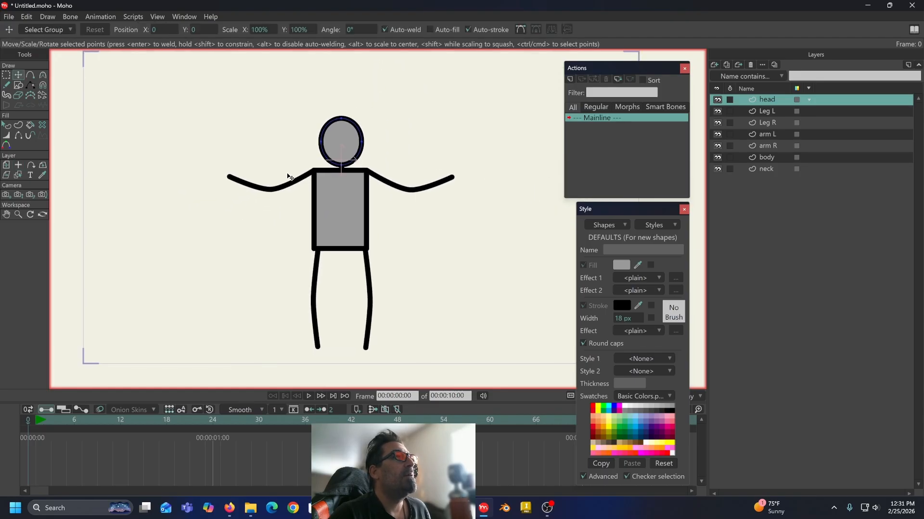
scroll(341, 158, up, 4)
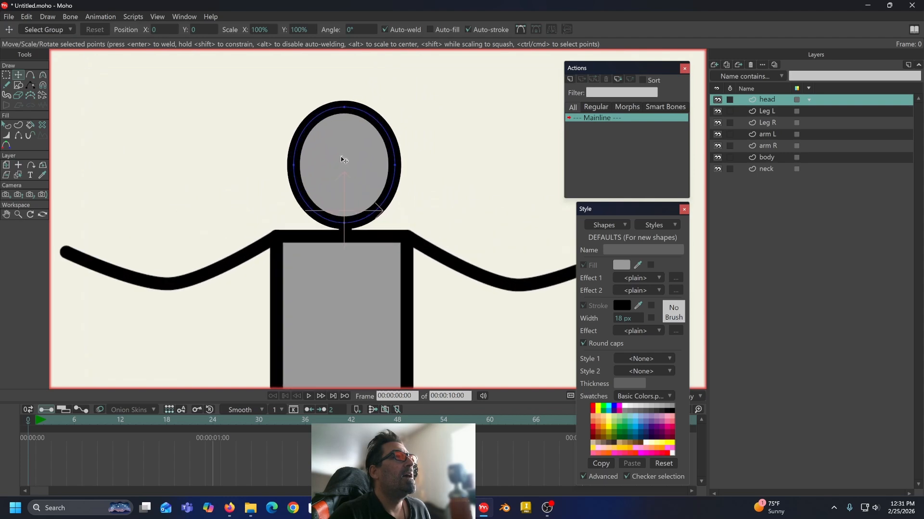
scroll(341, 159, down, 3)
drag(341, 158, 342, 105)
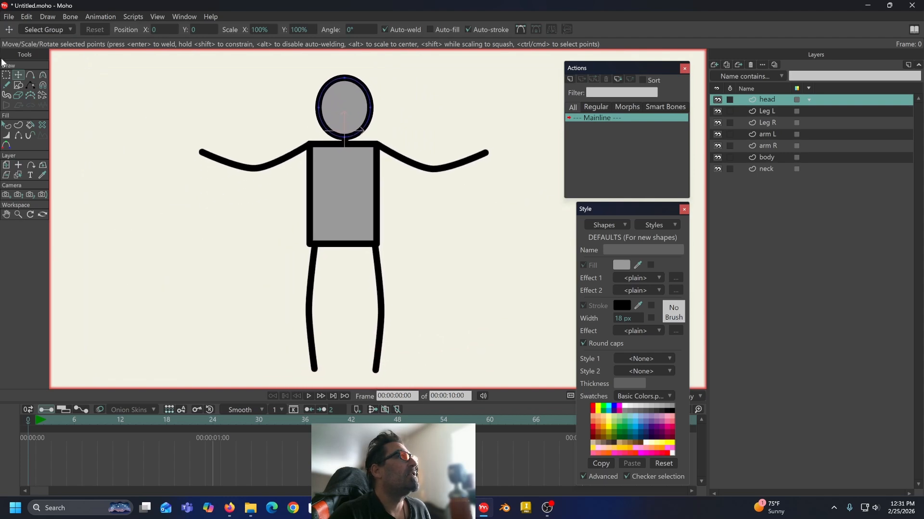
click(31, 76)
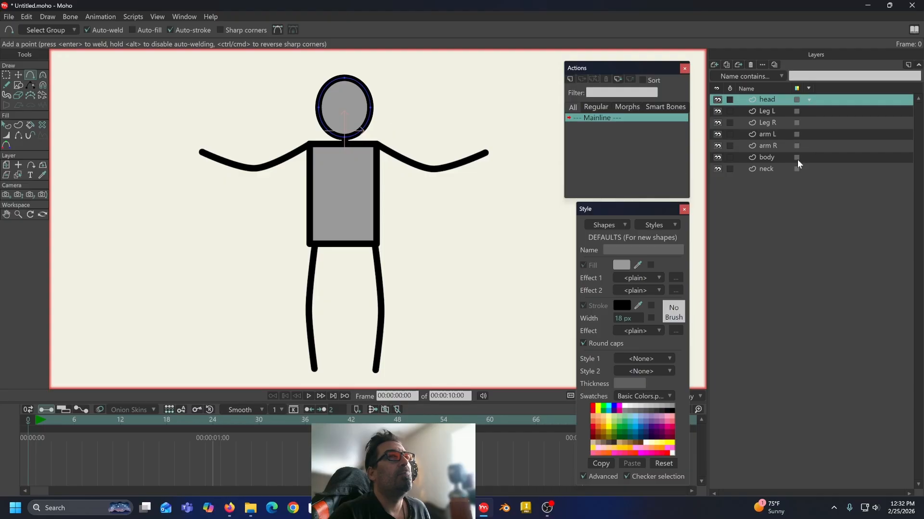
click(768, 156)
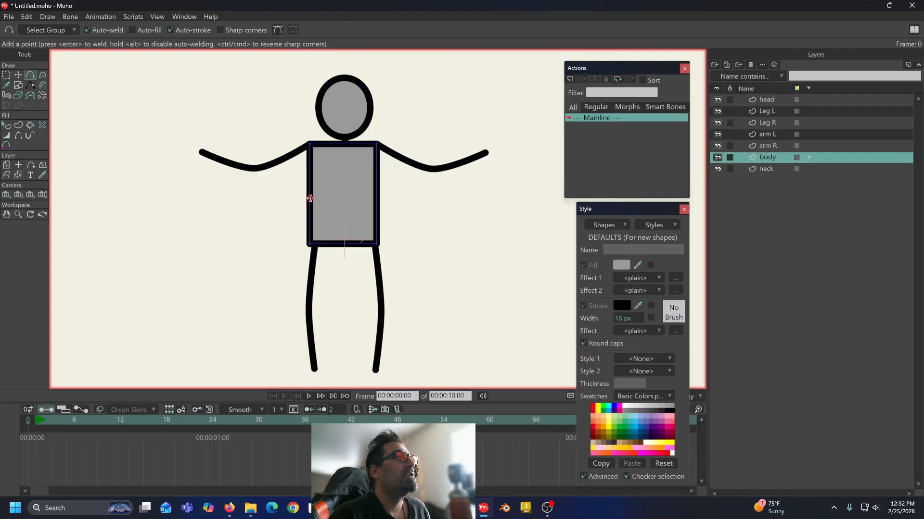
drag(306, 197, 322, 205)
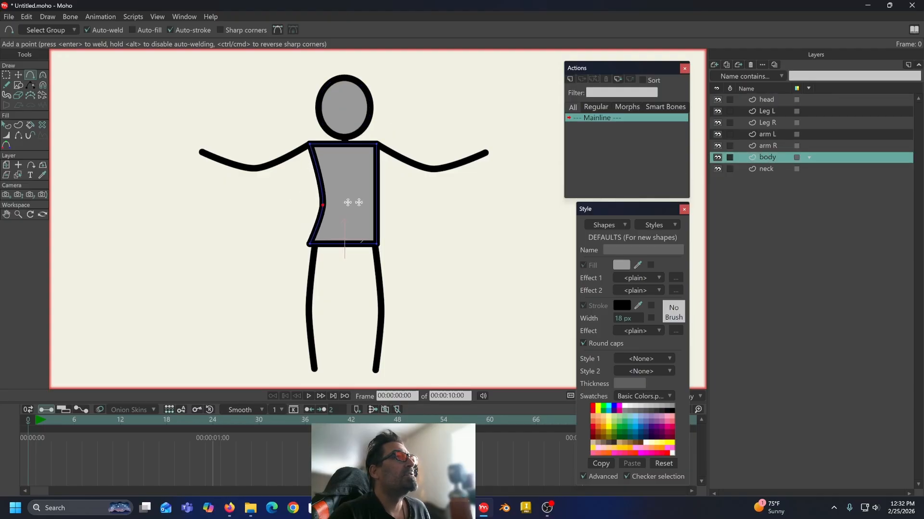
drag(378, 203, 365, 204)
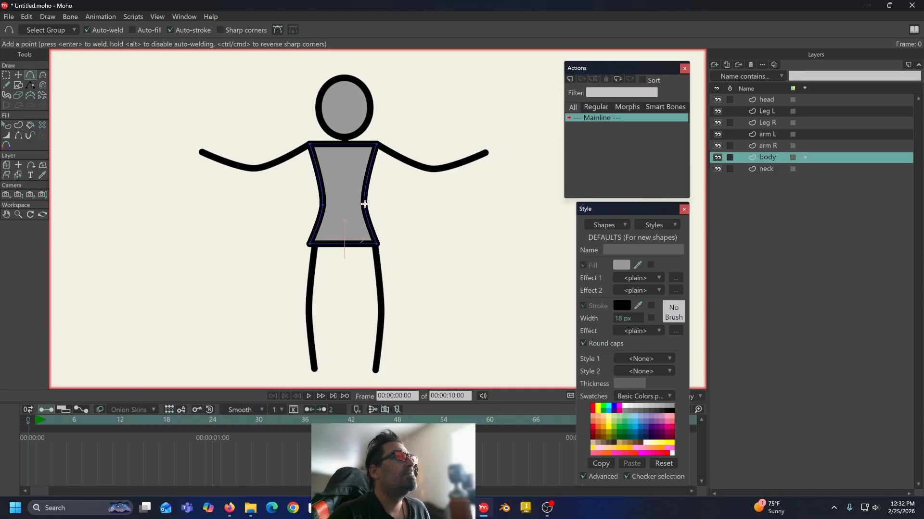
Step: Move the body's two bottom corner points inward to narrow the hips to about the waist's width
click(18, 75)
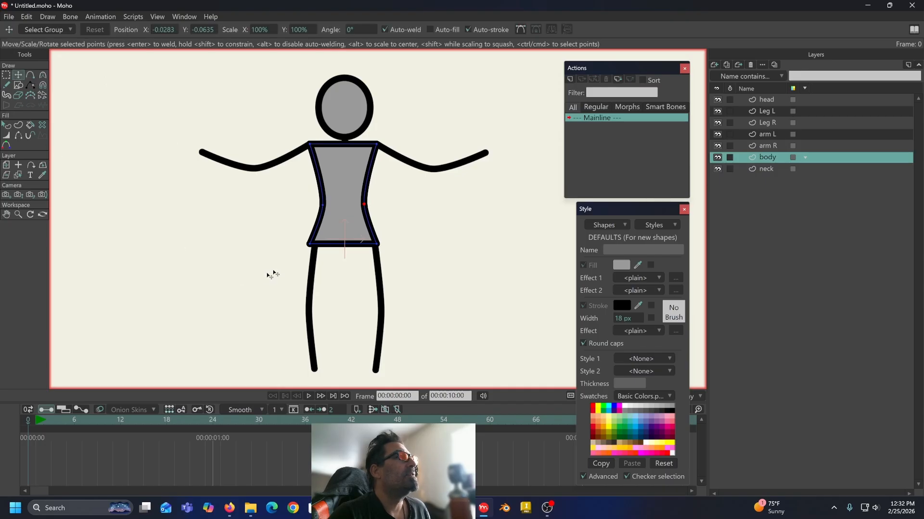
drag(313, 246, 322, 247)
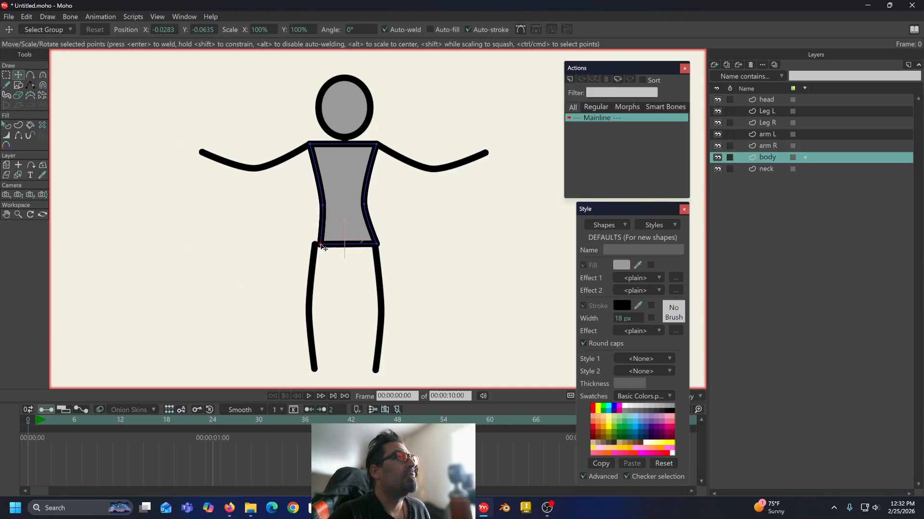
drag(378, 245, 370, 250)
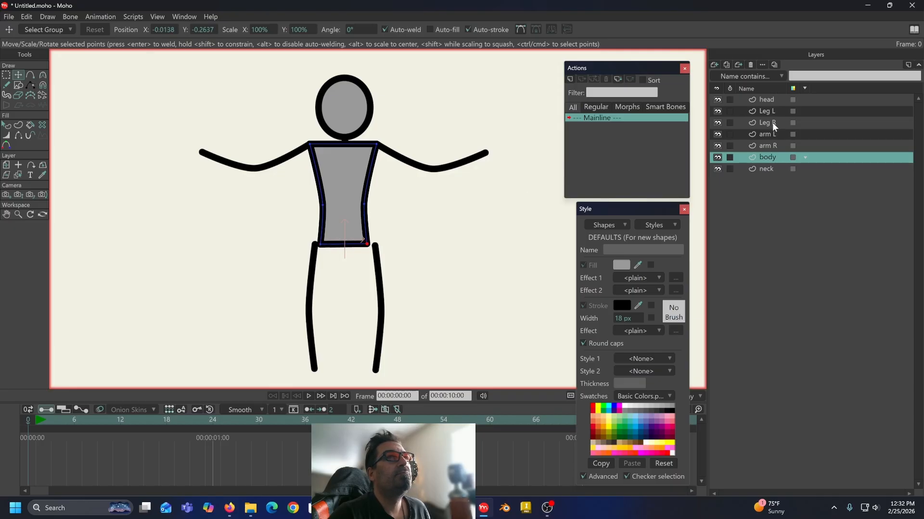
Step: Shift the Leg R and Leg L lines inward so their tops meet the body's narrowed bottom corners
click(772, 122)
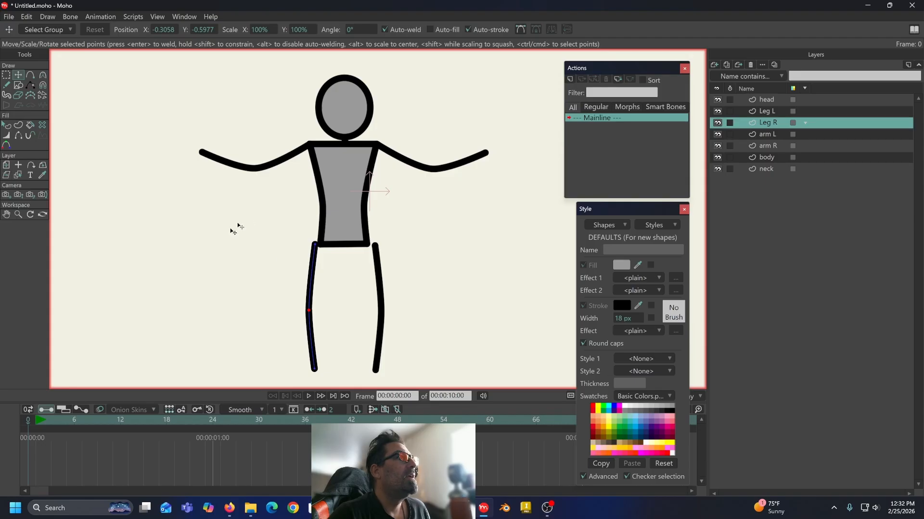
double_click(314, 258)
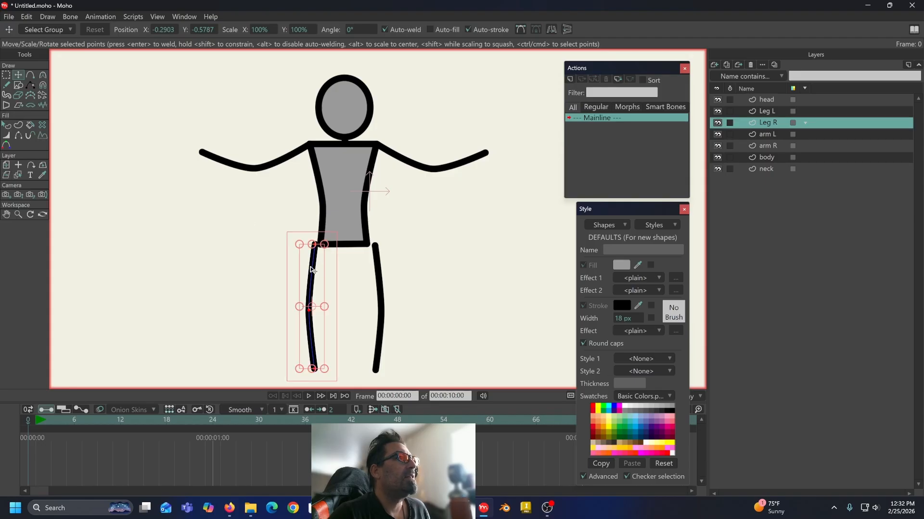
drag(312, 271, 319, 271)
click(769, 111)
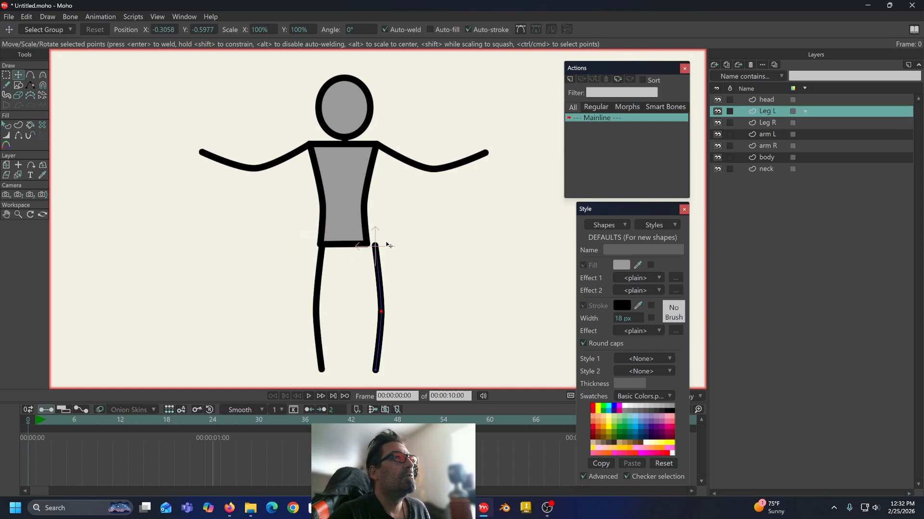
double_click(380, 280)
drag(380, 280, 373, 278)
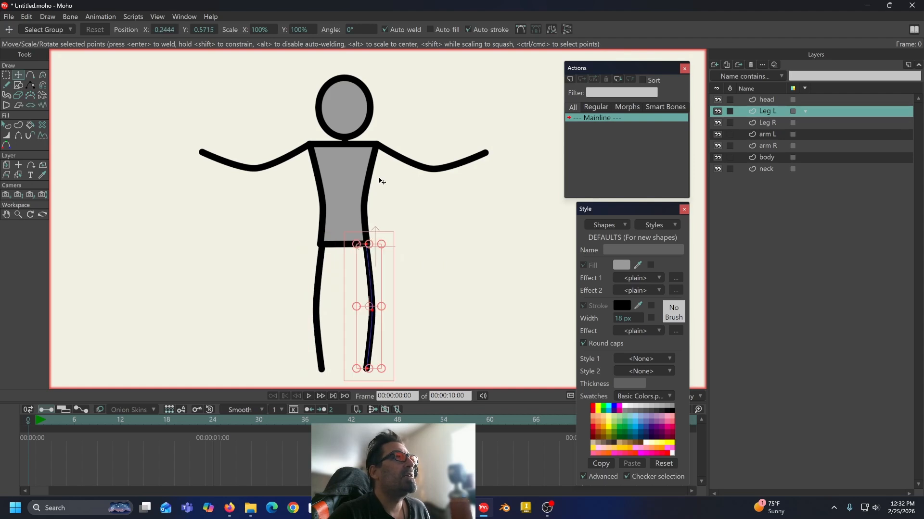
drag(379, 178, 383, 206)
scroll(342, 128, up, 6)
scroll(342, 129, down, 5)
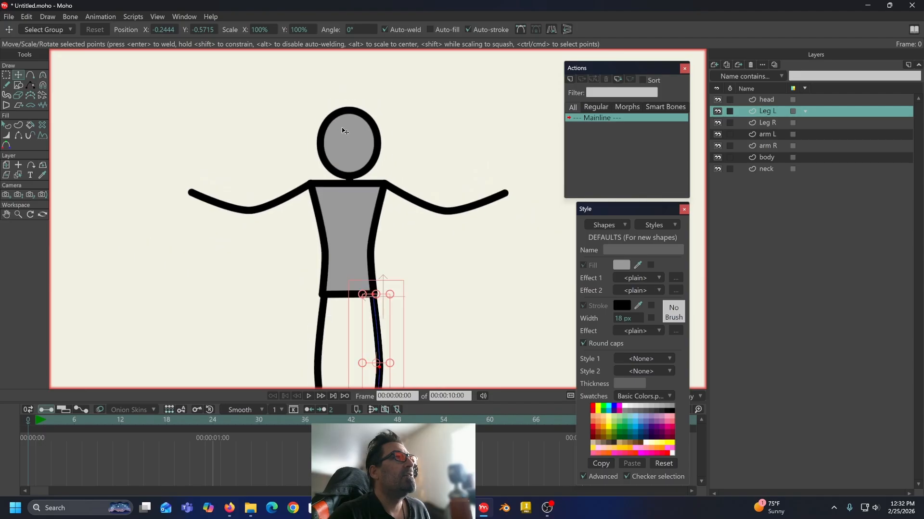
drag(342, 129, 316, 102)
drag(313, 150, 313, 142)
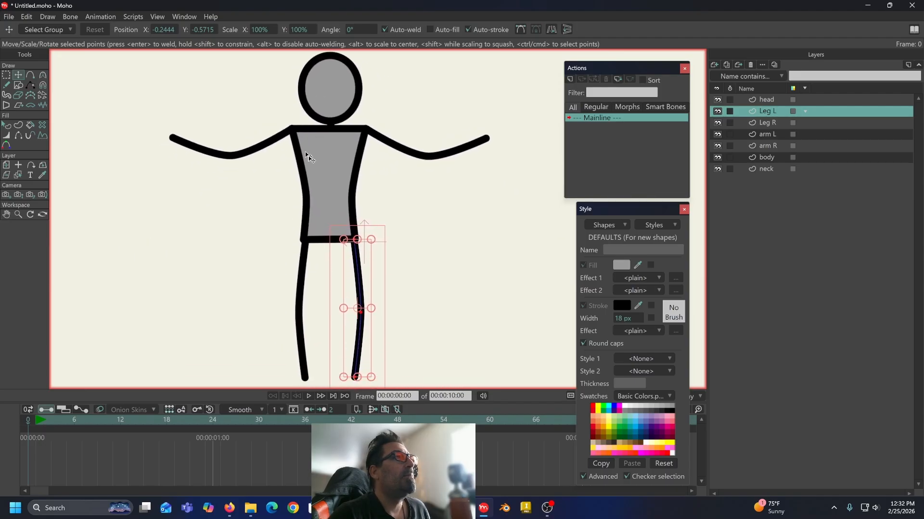
scroll(334, 221, down, 1)
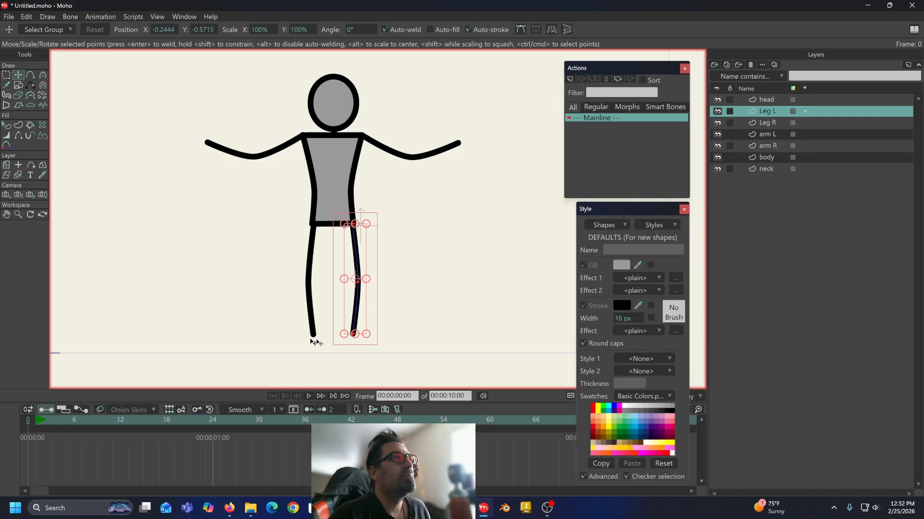
mouse_move(347, 211)
mouse_down()
mouse_move(320, 204)
mouse_move(348, 217)
mouse_up()
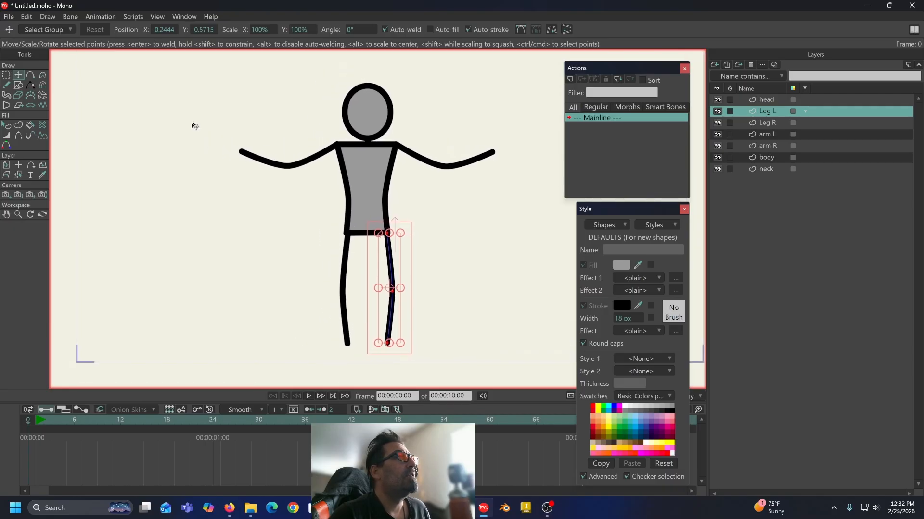
Step: Group all seven layers from head to neck and name the group "stupid simple man"
click(777, 100)
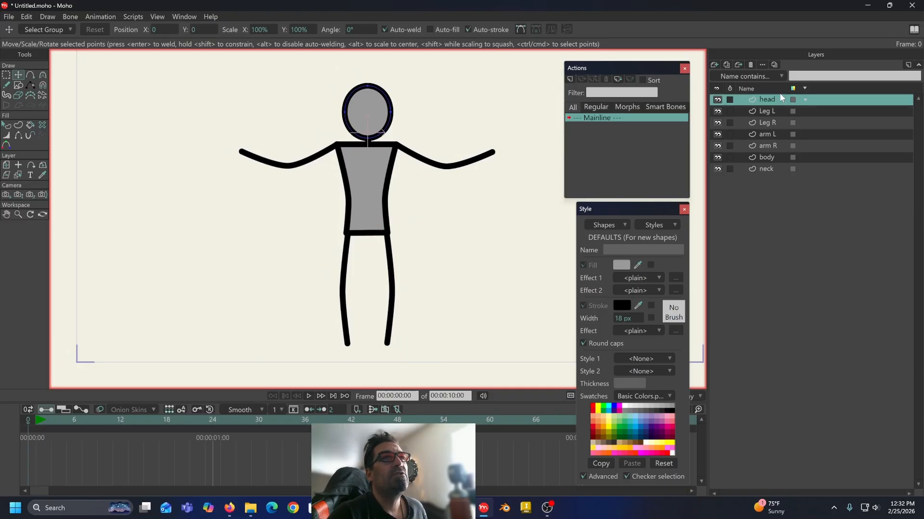
shift+click(777, 168)
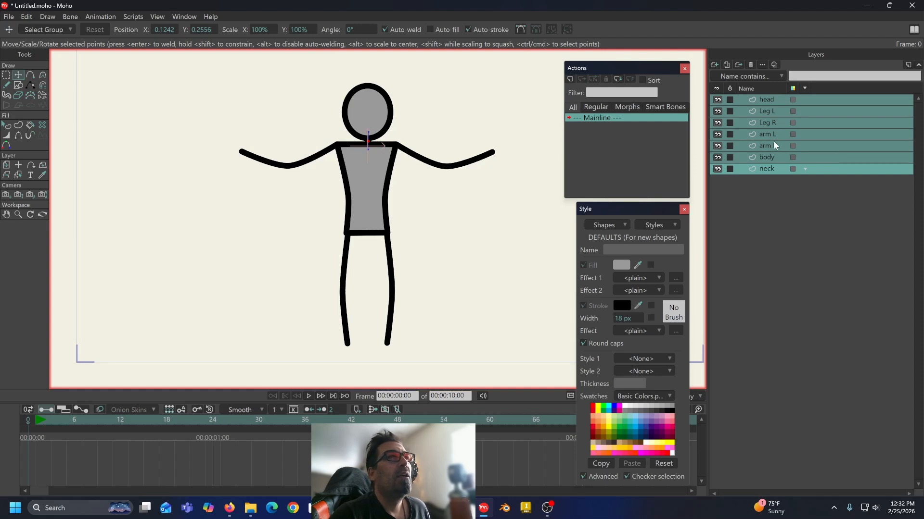
right_click(774, 142)
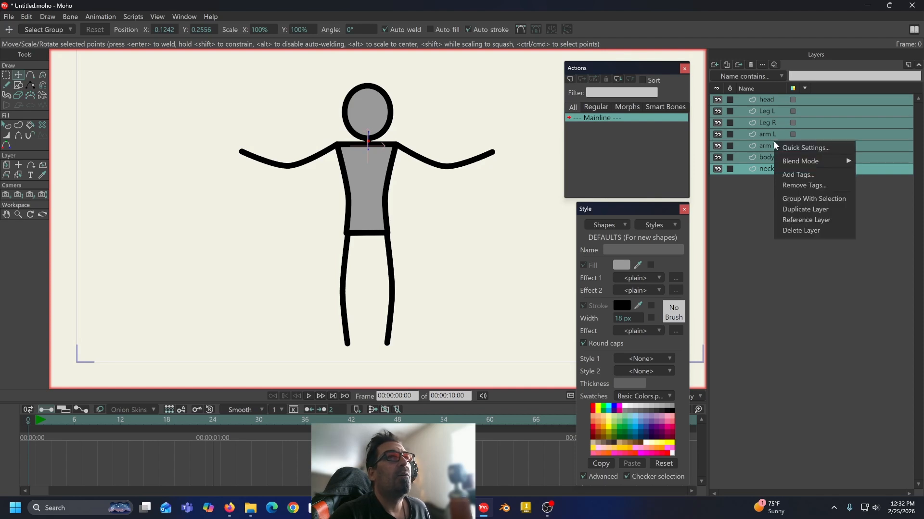
click(796, 199)
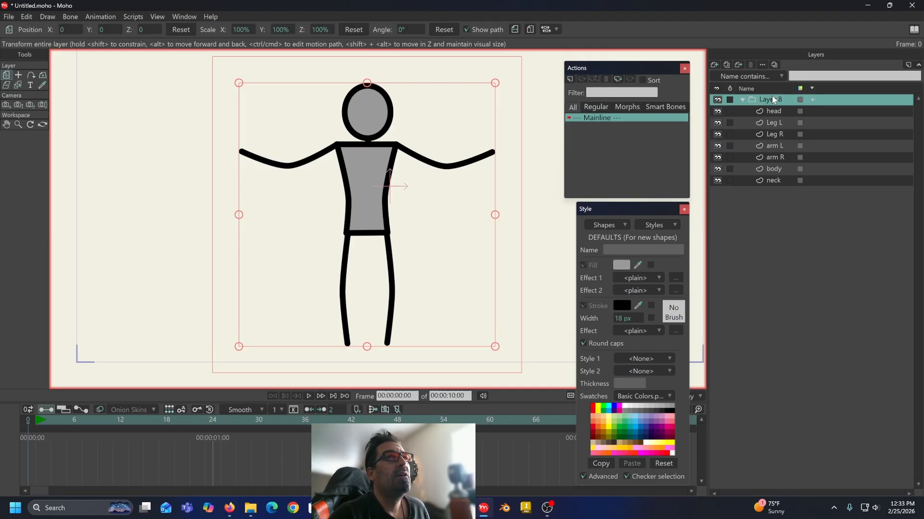
text(sim)
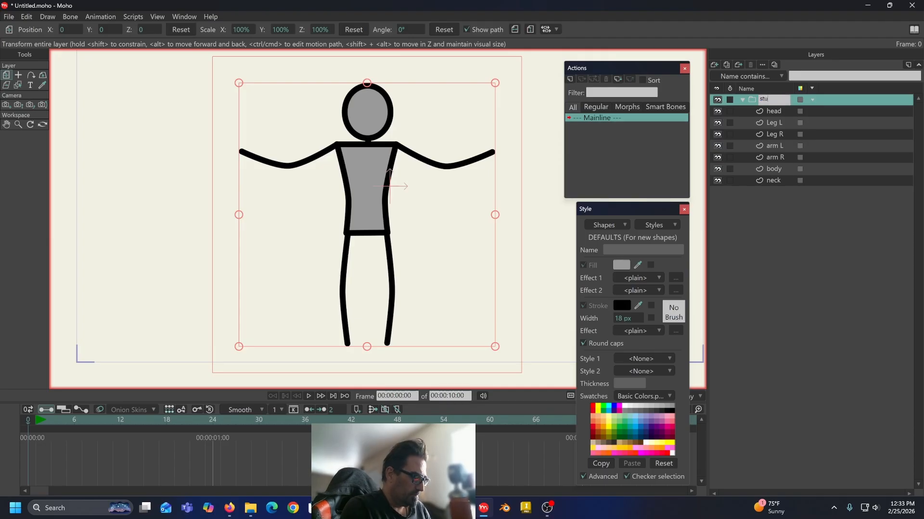
text(tupid simple rig)
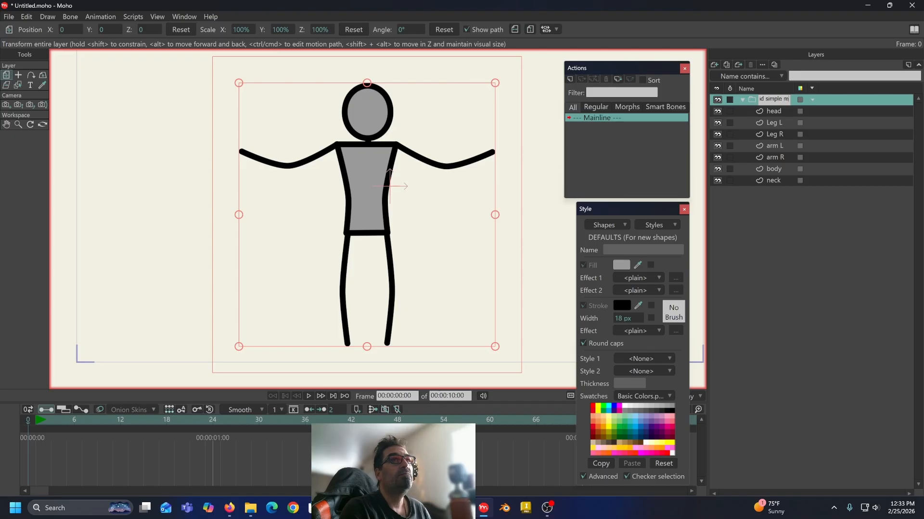
key(Return)
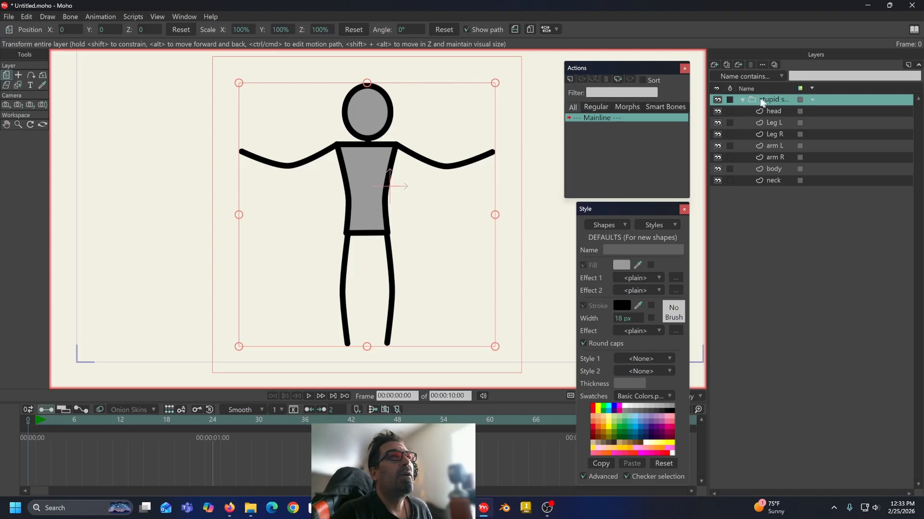
Step: Move the whole group to about X 0.1202, Y 0.0328 and set its origin at the center of the pelvis
drag(369, 210, 391, 207)
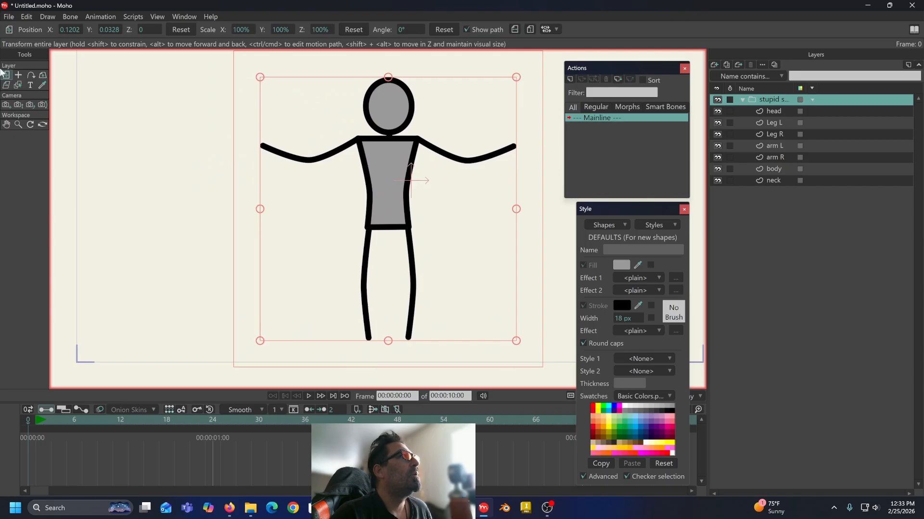
click(19, 75)
click(389, 217)
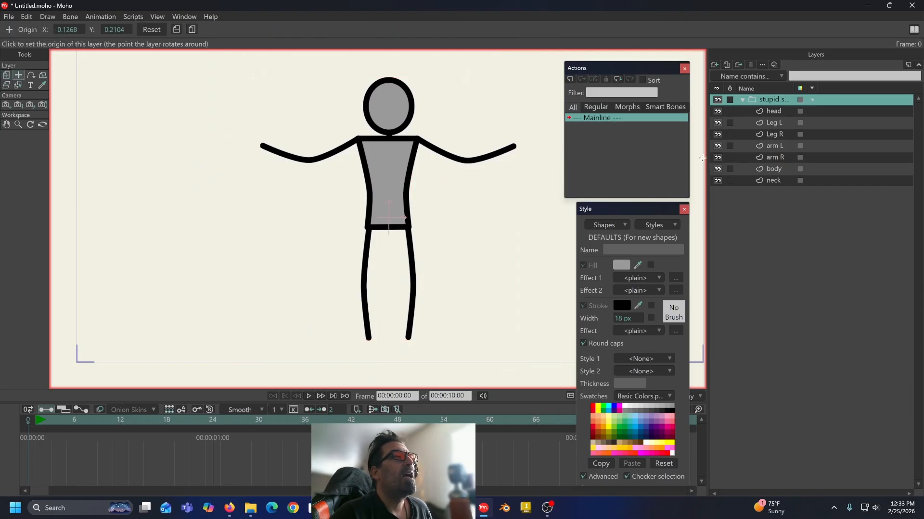
click(6, 75)
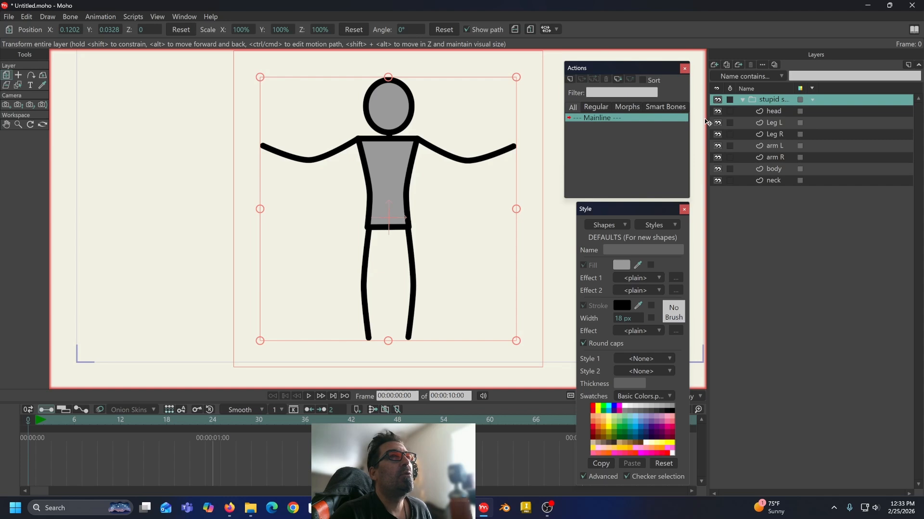
Step: Widen the layer list's name column to fit the full group name and convert the group to a bone layer
drag(707, 121, 677, 120)
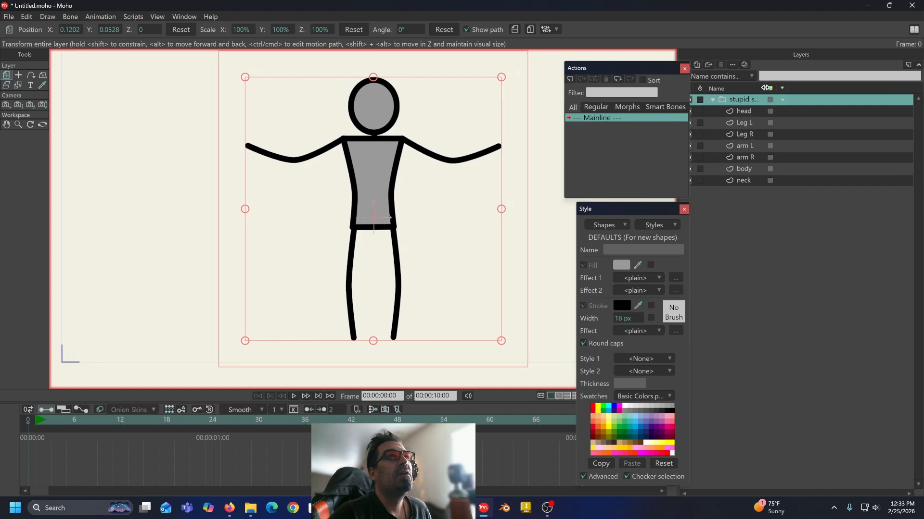
drag(765, 88, 819, 89)
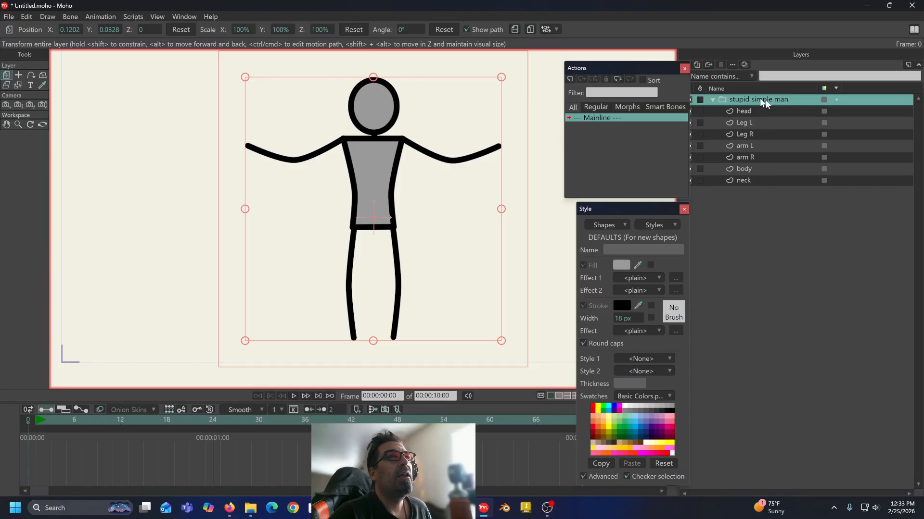
right_click(801, 97)
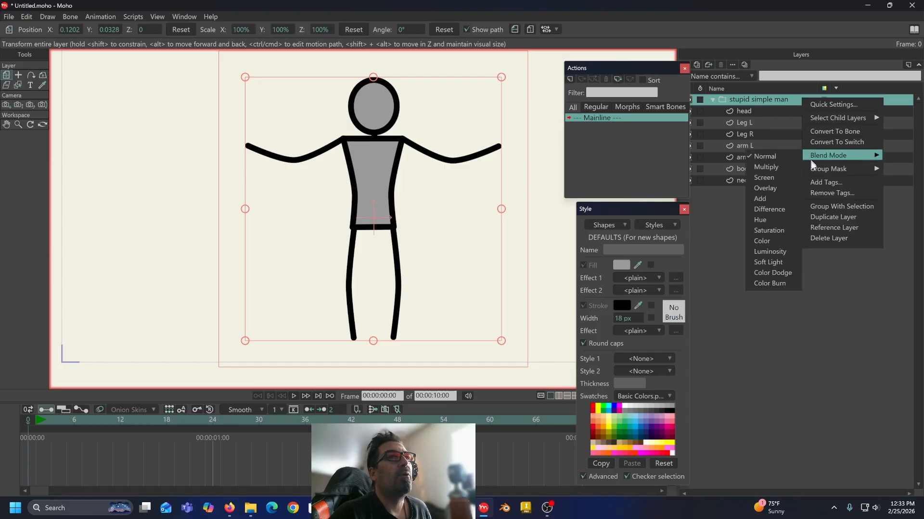
click(834, 132)
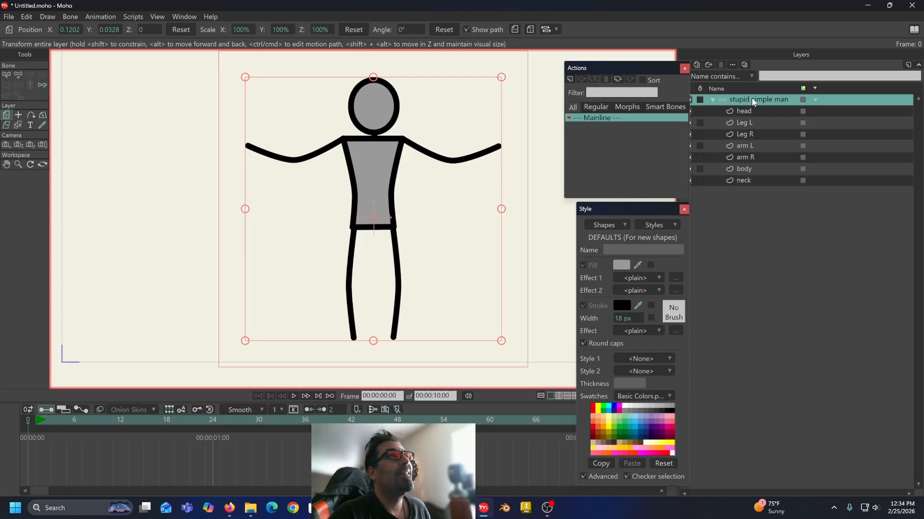
Step: Add a horizontal bone from the pelvis origin out past the character's left hip and set its bone strength to 0
click(19, 75)
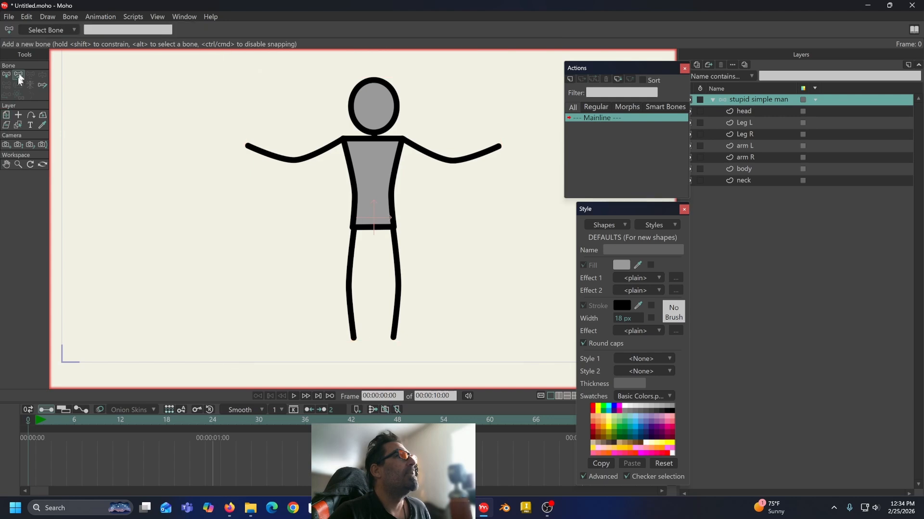
drag(374, 222, 453, 222)
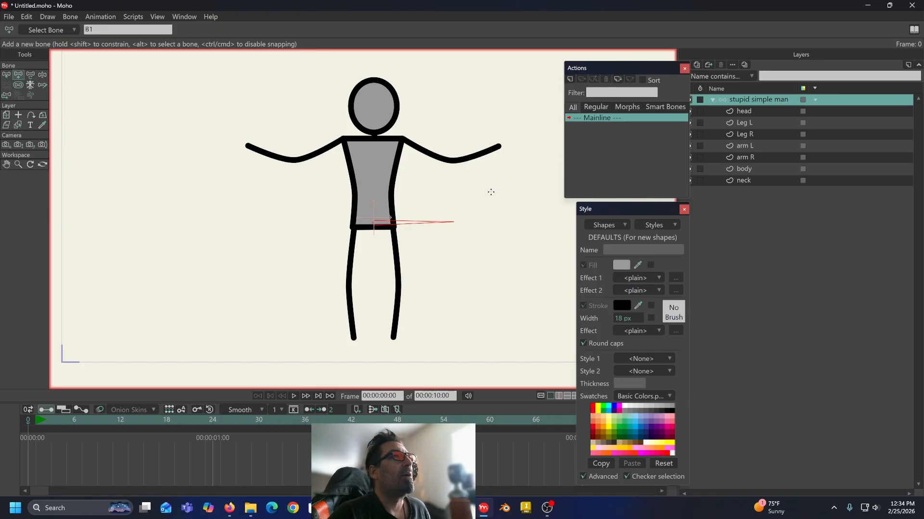
click(19, 86)
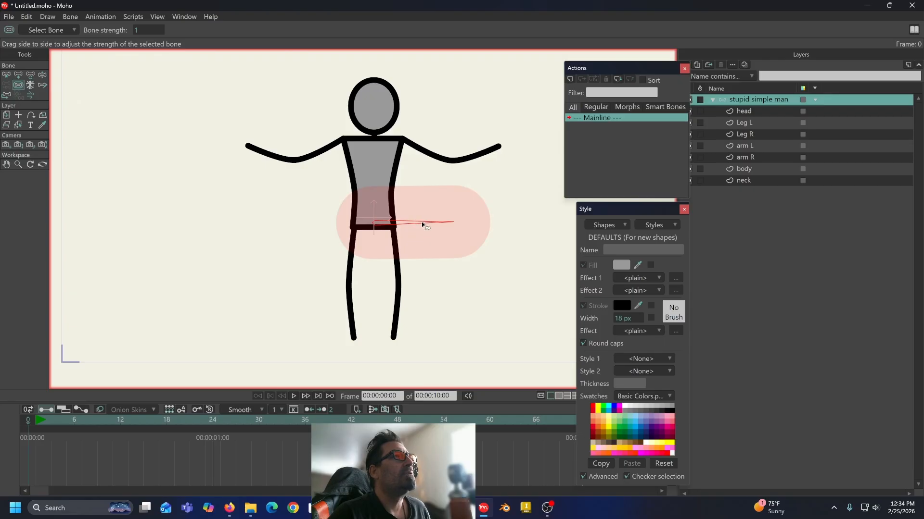
drag(421, 221, 216, 213)
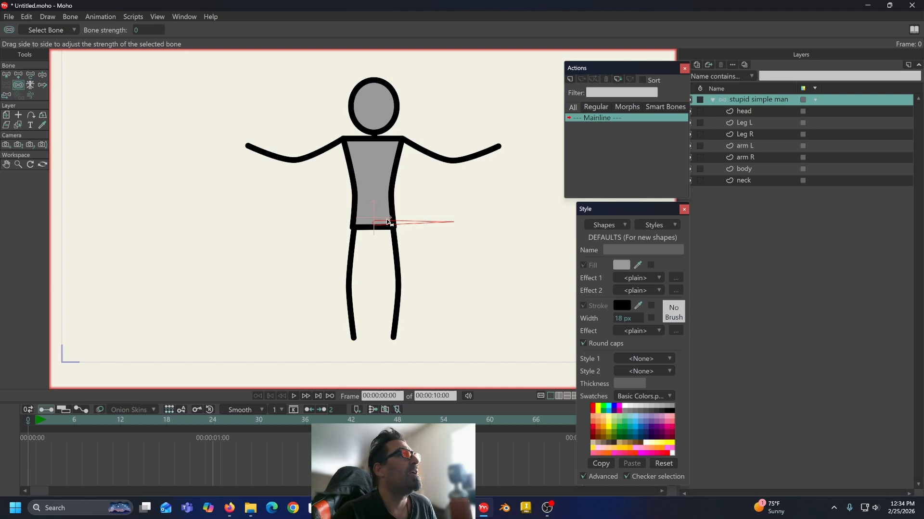
Step: Add a chain of four bones from the pelvis up through the abdomen, chest and neck to the top of the head
click(21, 75)
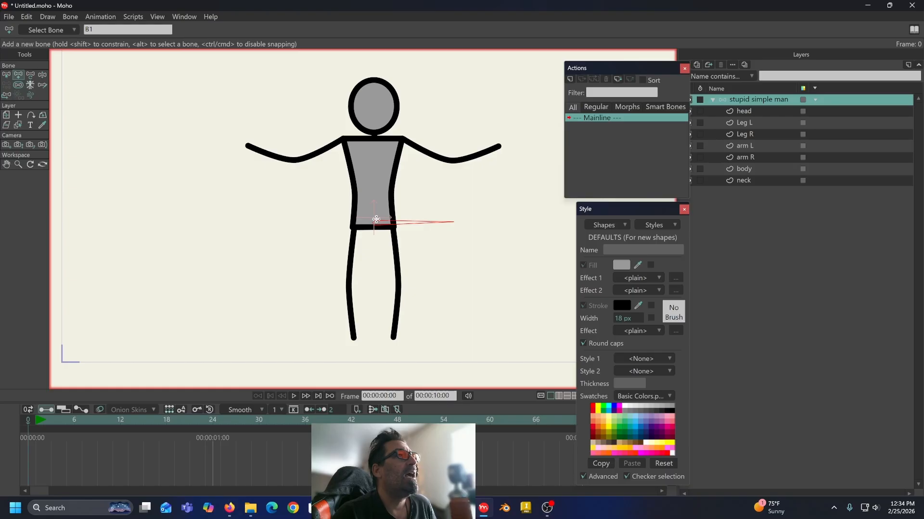
drag(374, 223, 376, 191)
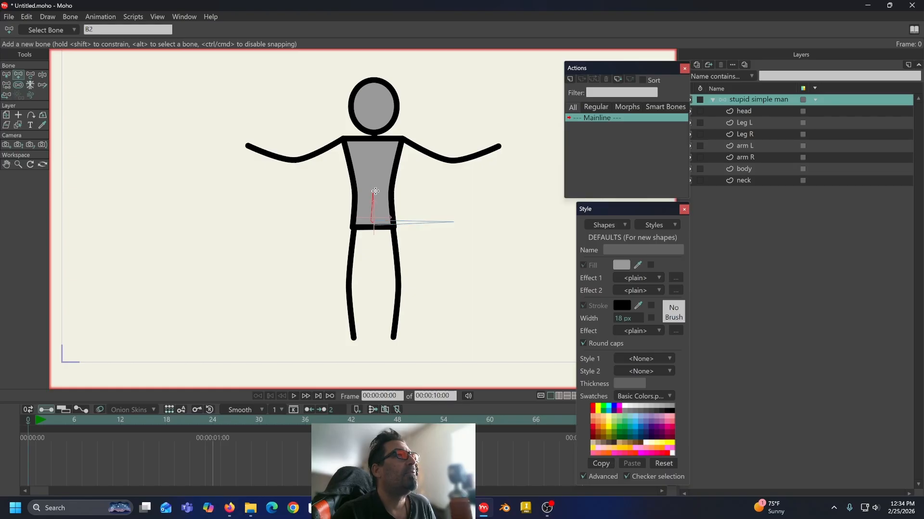
drag(373, 191, 375, 80)
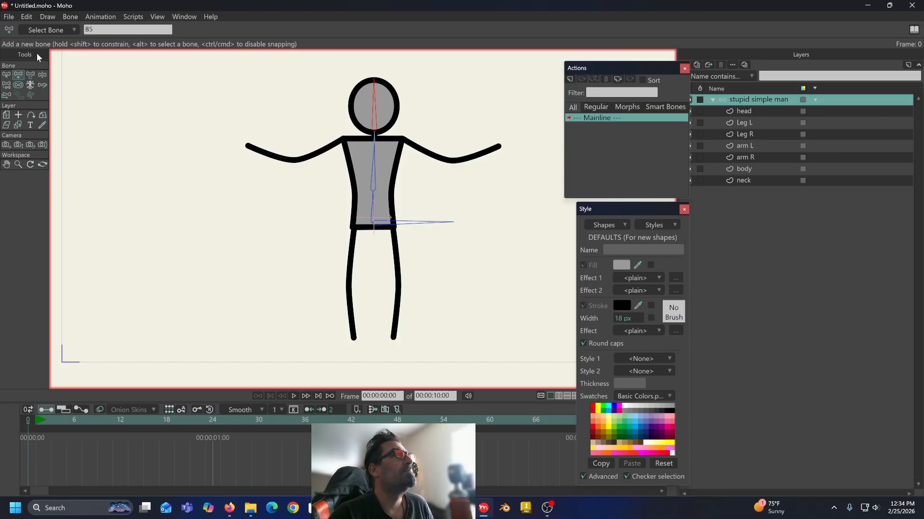
Step: Rename the topmost bone "head" and the short bone below it "neck"
click(122, 30)
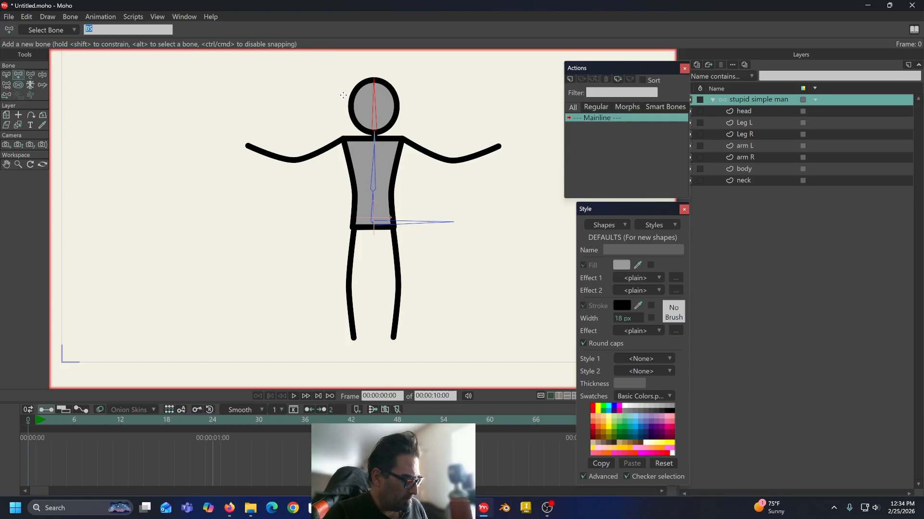
key(Return)
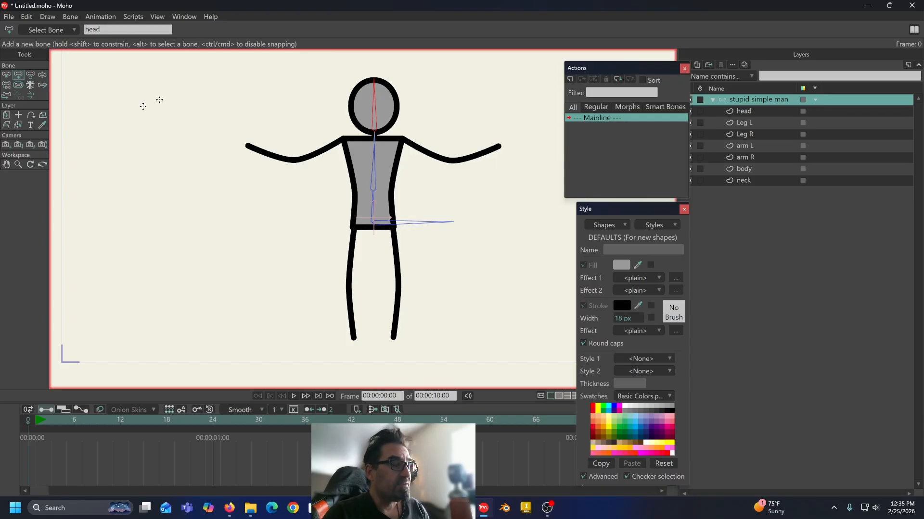
alt+click(374, 137)
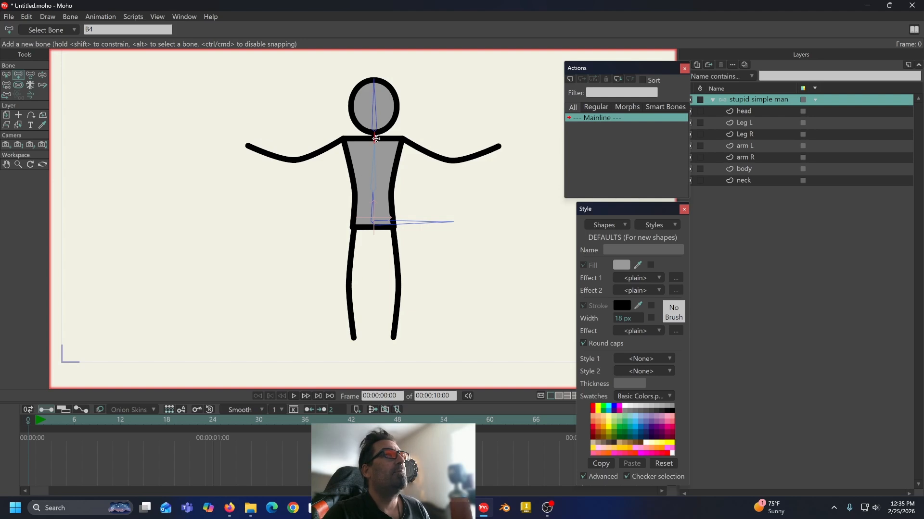
double_click(113, 30)
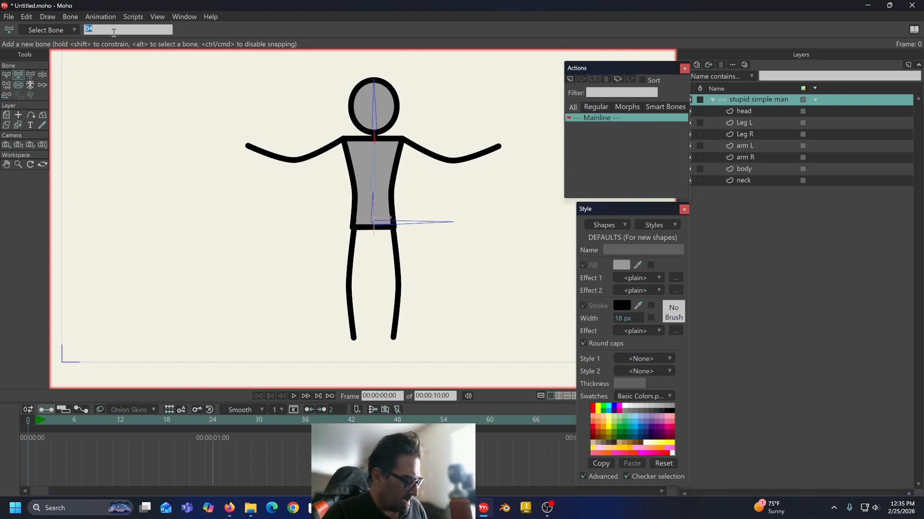
text(neck)
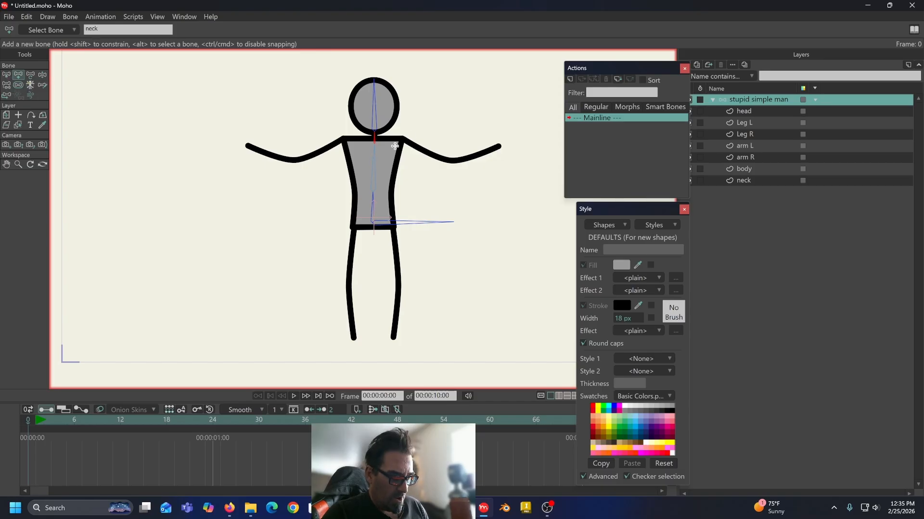
Step: Rename the long bone in the upper torso "chest"
click(6, 74)
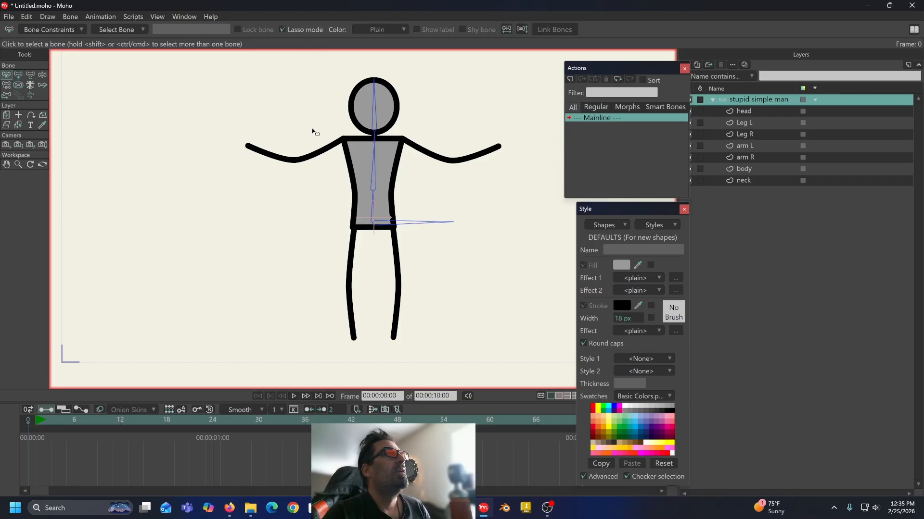
click(375, 139)
click(379, 150)
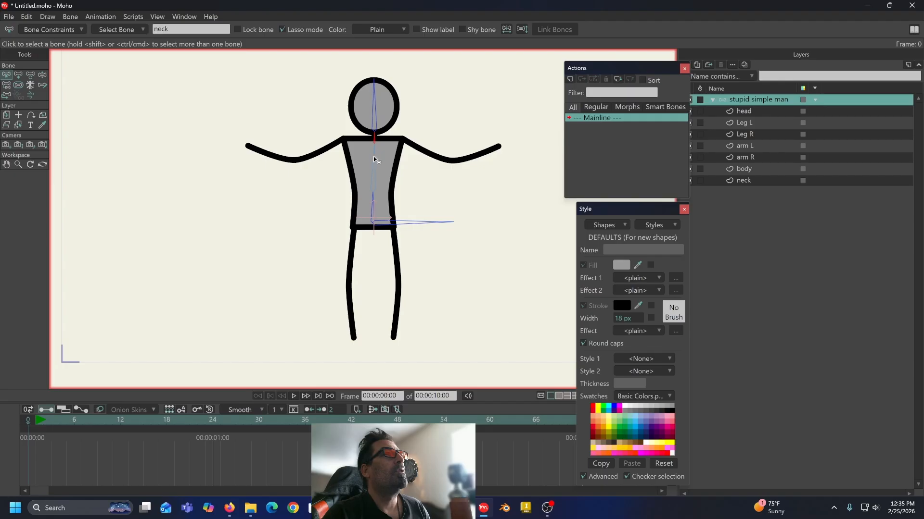
click(374, 161)
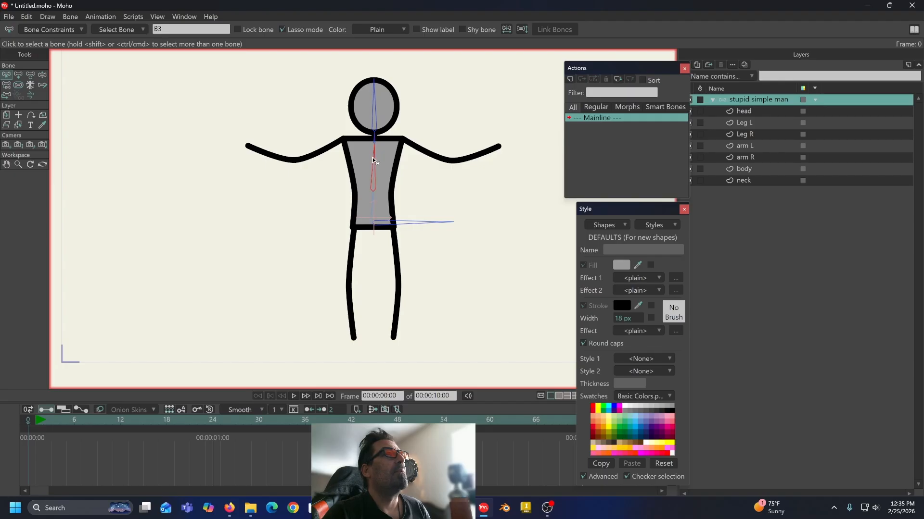
double_click(177, 27)
text(t)
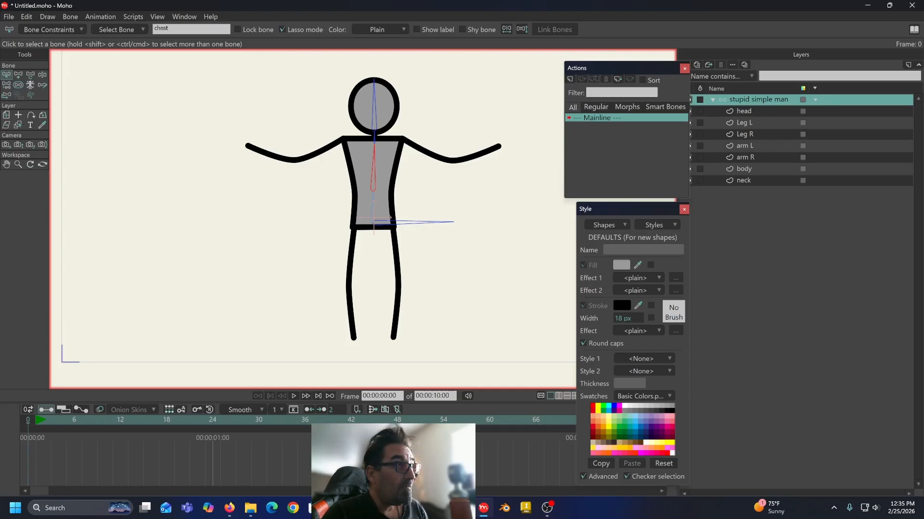
key(Return)
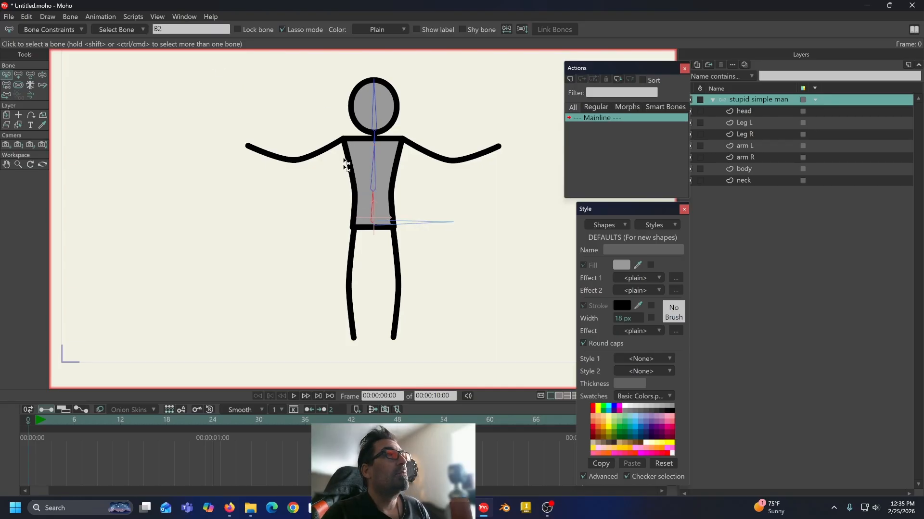
Step: Rename the lower torso bone "abdomen" and the horizontal pelvis bone "root"
click(373, 209)
double_click(181, 30)
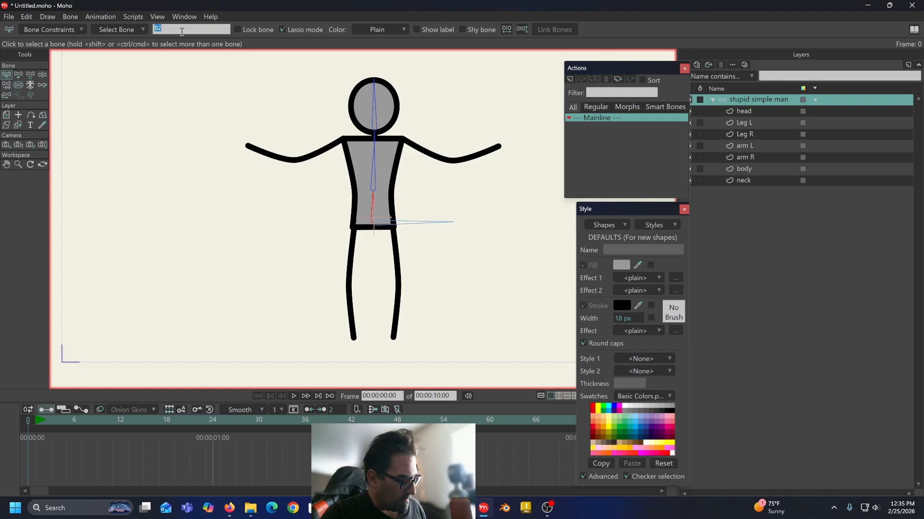
text(abdomen)
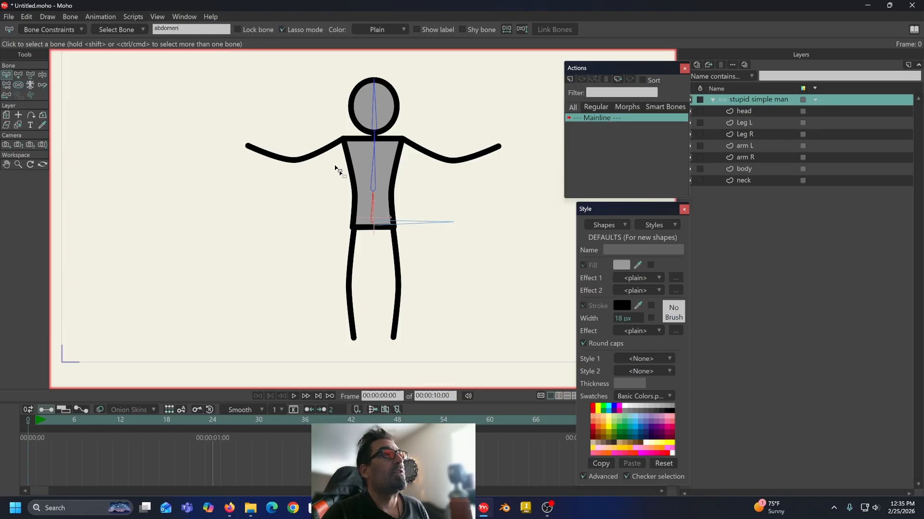
click(407, 223)
double_click(172, 29)
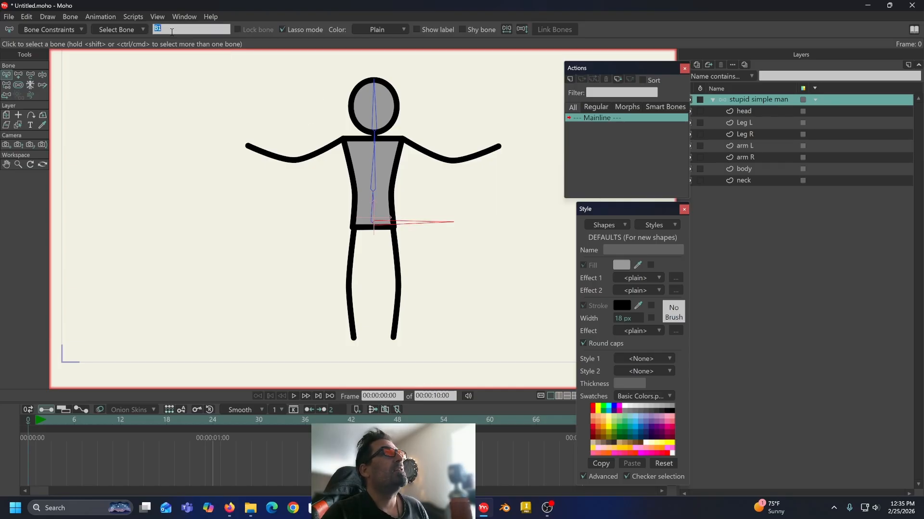
text(root)
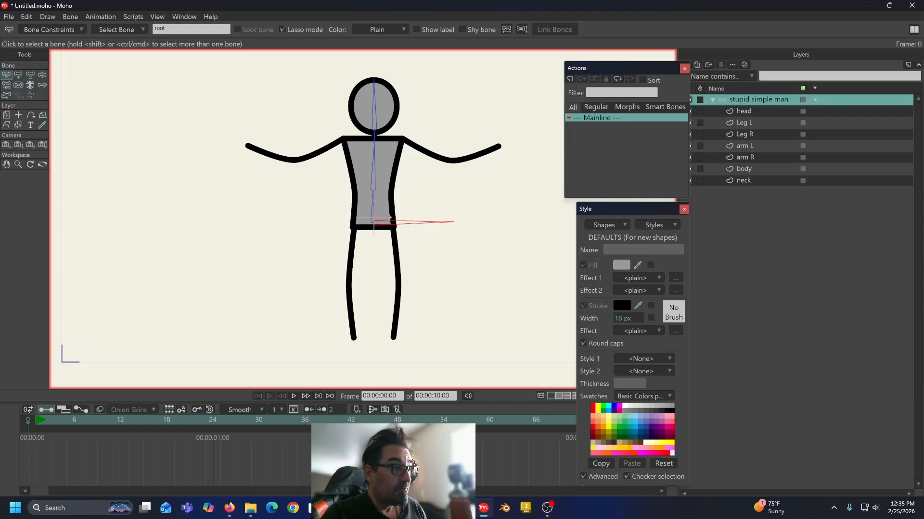
key(Return)
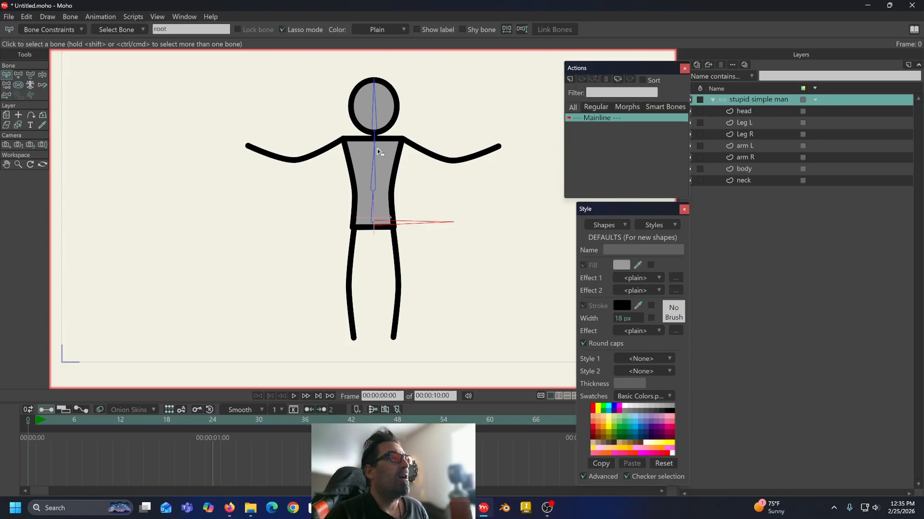
Step: Add an upper arm and a forearm bone along each arm, parenting both chains to the chest bone
click(385, 198)
click(379, 185)
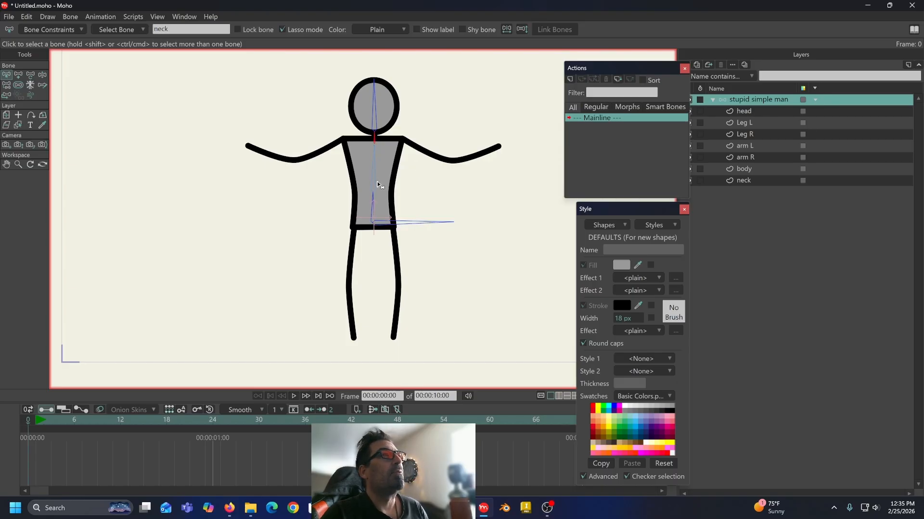
click(378, 185)
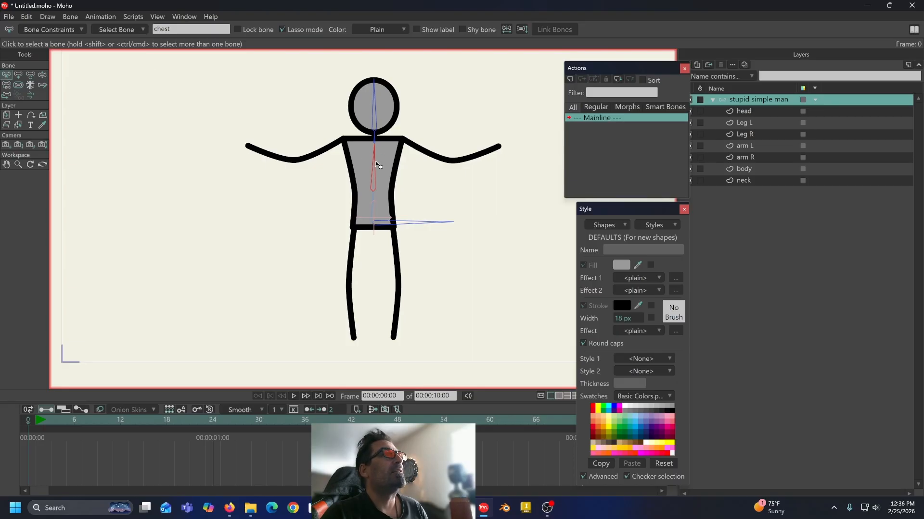
key(a)
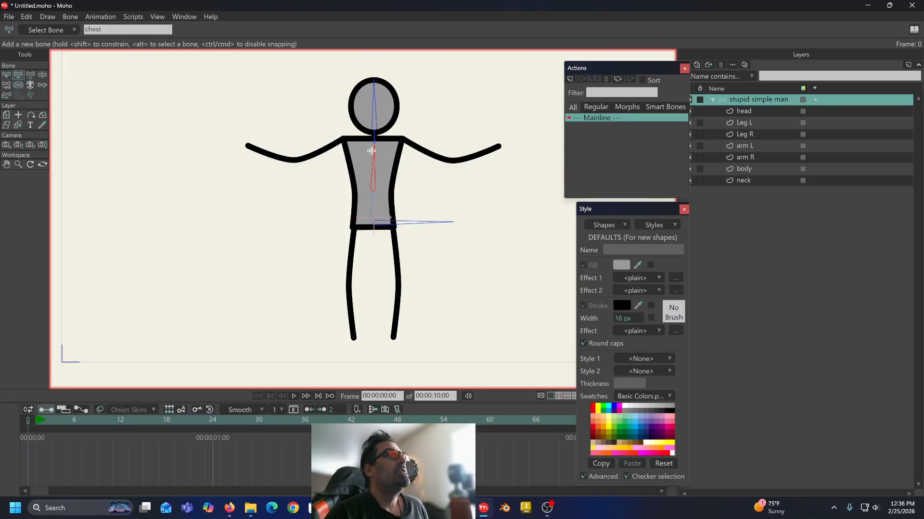
drag(343, 139, 246, 146)
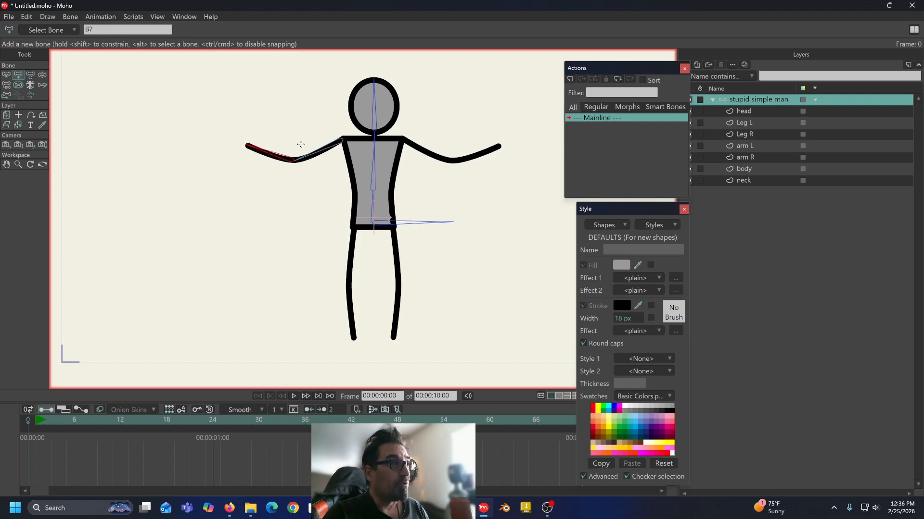
alt+click(372, 159)
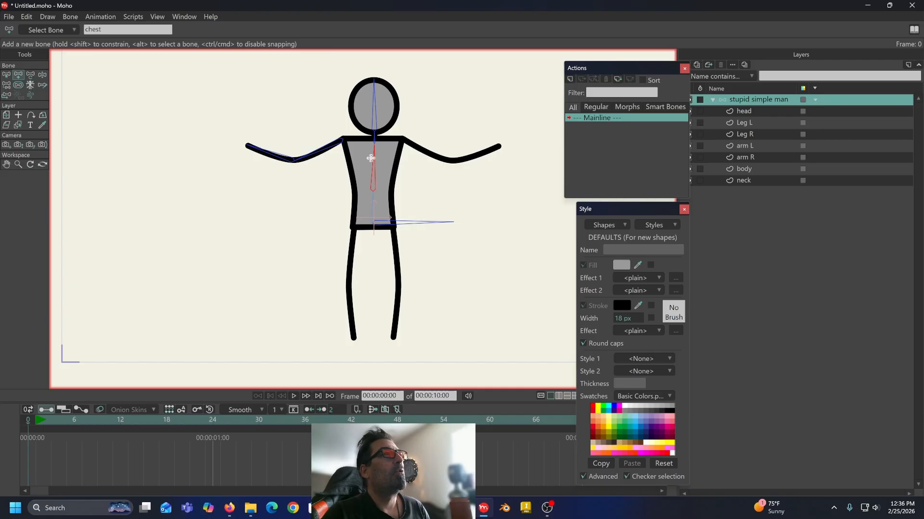
drag(402, 142, 501, 145)
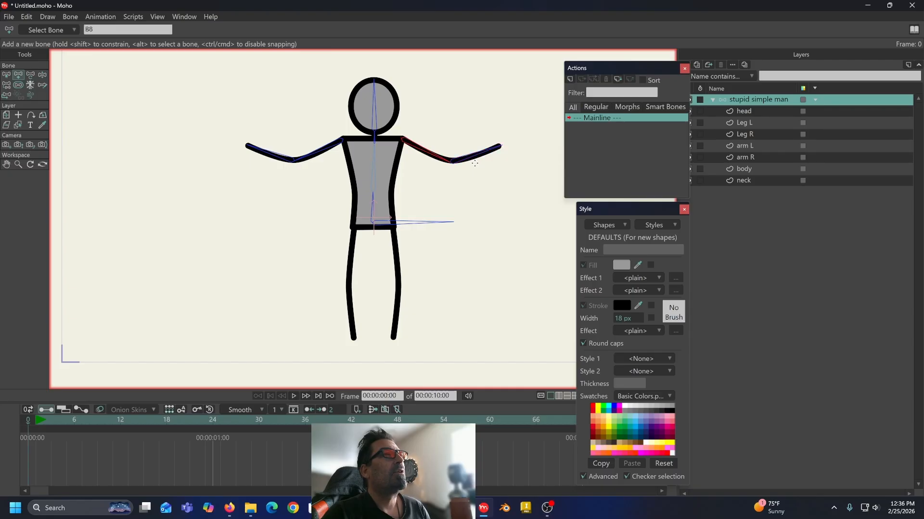
Step: Add a thigh and a shin bone along each leg, parenting both chains to the root bone
click(373, 183)
click(407, 223)
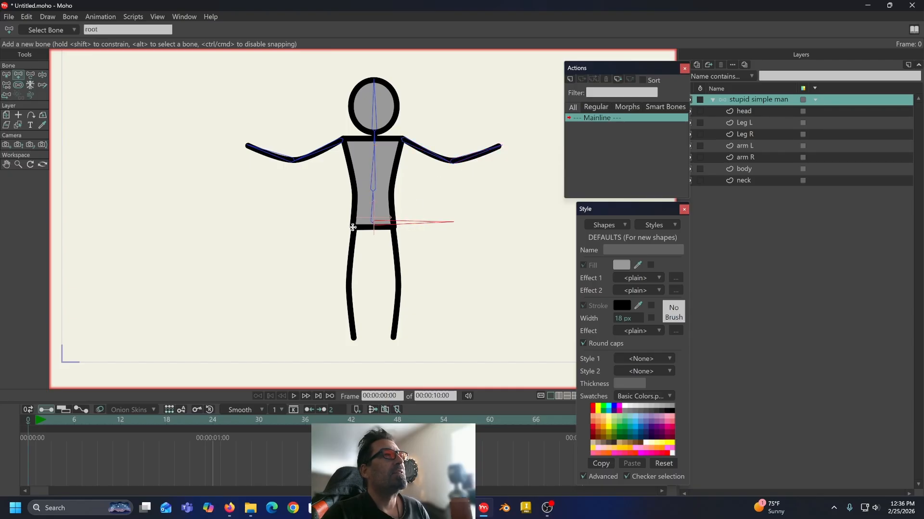
drag(354, 226, 353, 344)
key(Up)
key(Up)
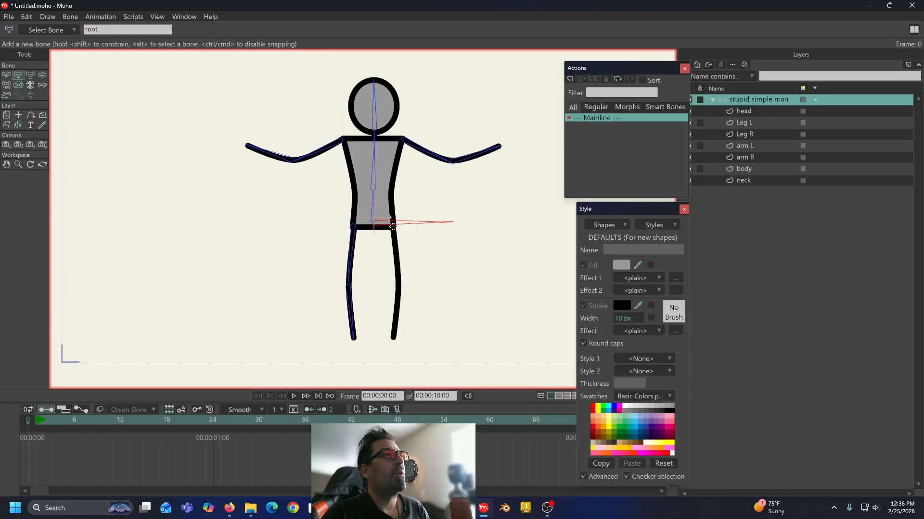
drag(393, 227, 393, 339)
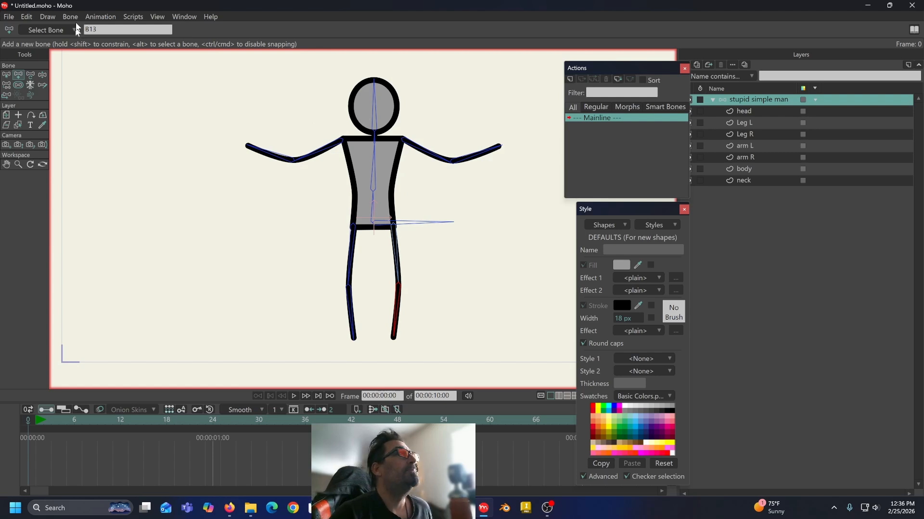
Step: Rename the character's right arm bones "arm upper R" and "forearm R"
click(7, 76)
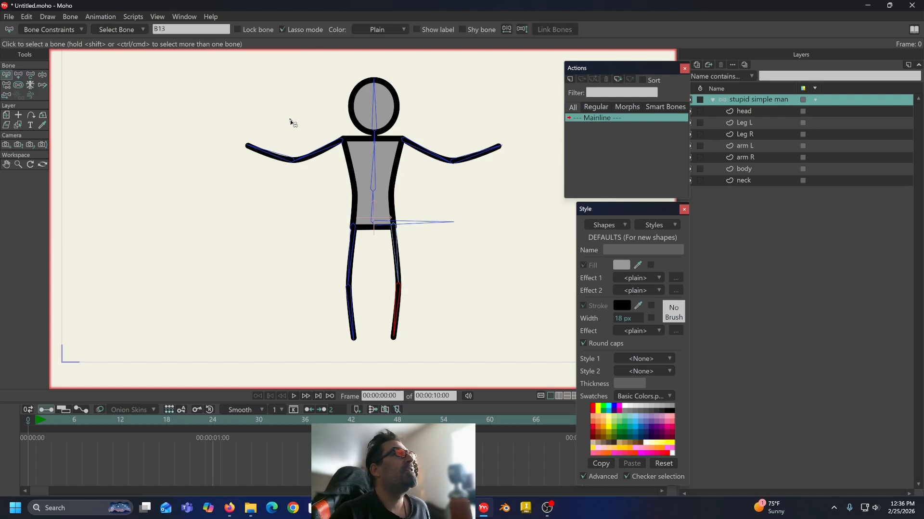
click(320, 155)
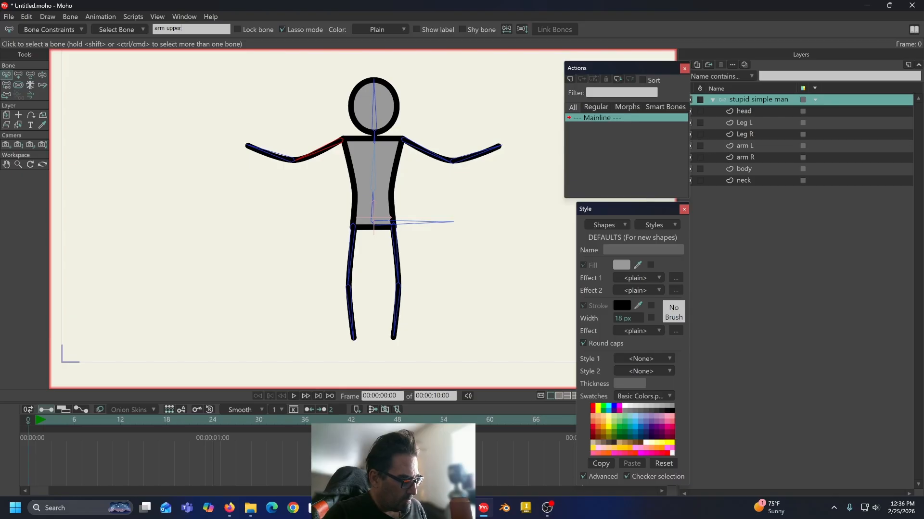
key(Return)
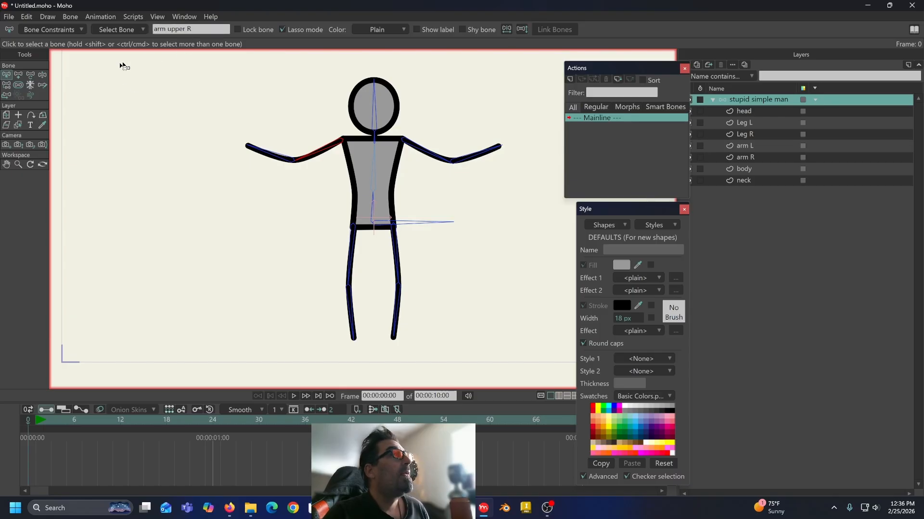
click(288, 159)
double_click(226, 29)
text(forearm R)
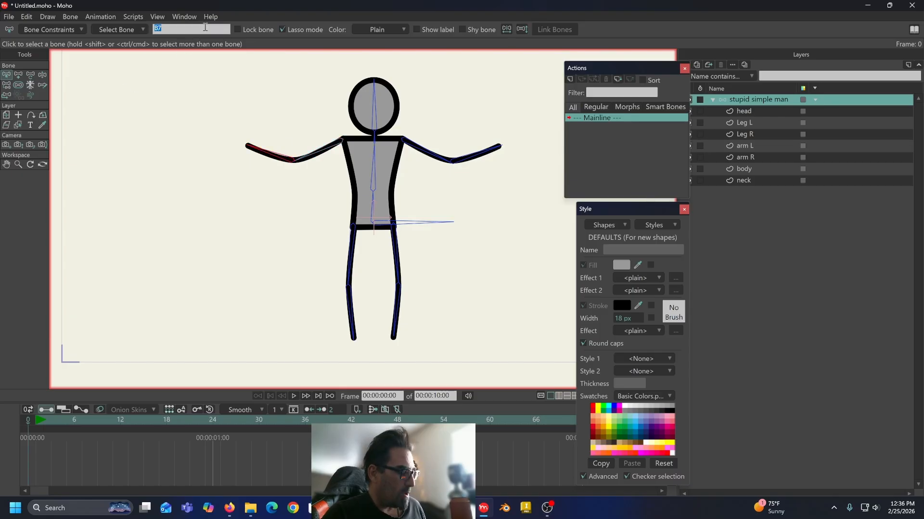
Step: Rename the character's left arm bones "arm upper L" and "forearm L"
click(435, 157)
double_click(179, 30)
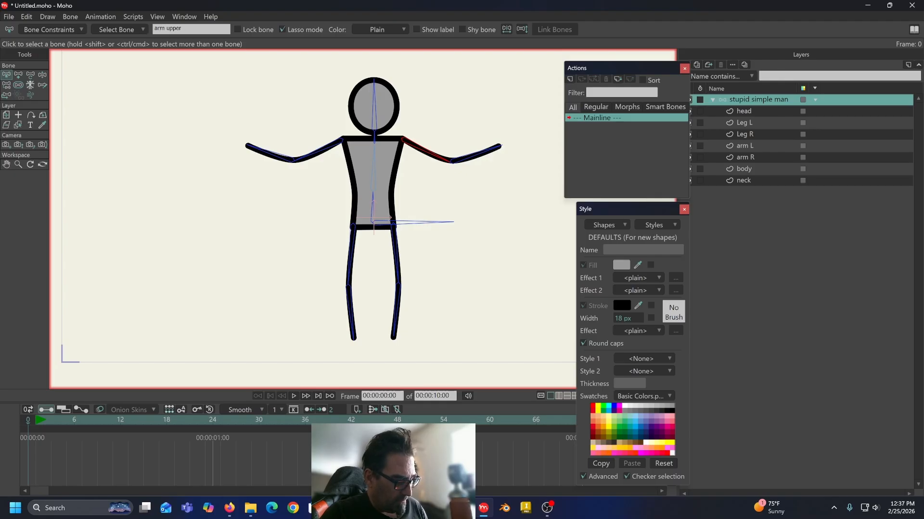
key(Return)
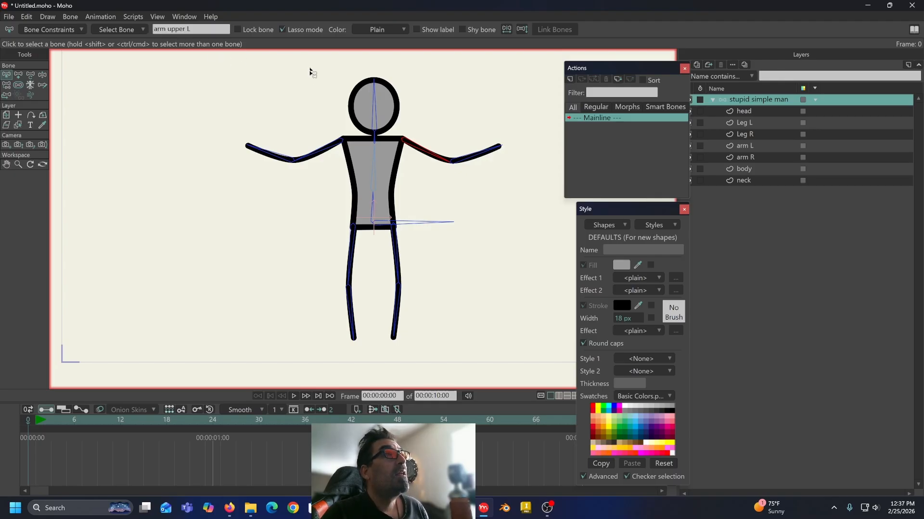
click(476, 155)
double_click(182, 29)
text(forearm L)
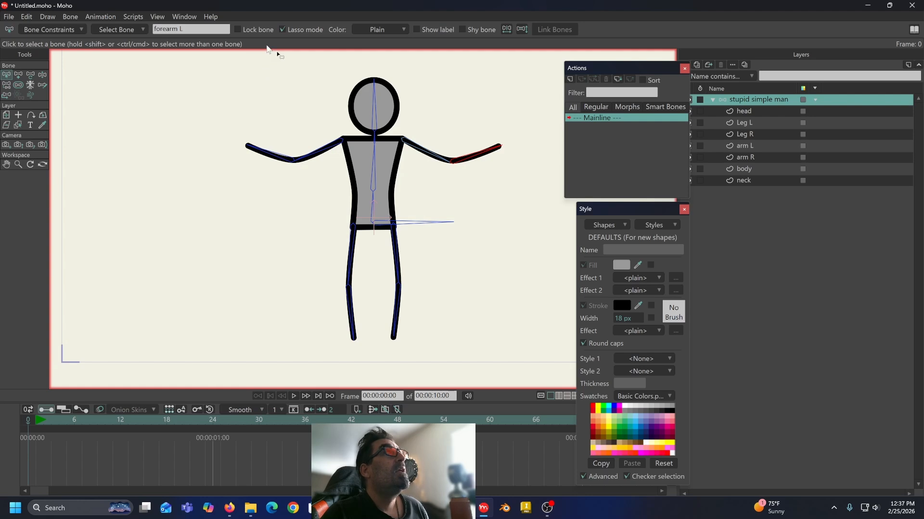
Step: Rename the character's right leg bones "thigh R" and "Shin R"
click(353, 248)
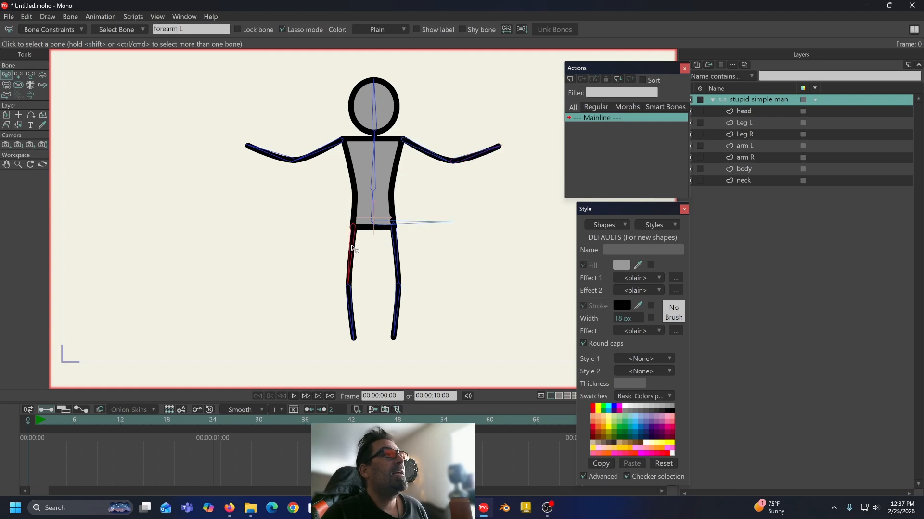
double_click(202, 31)
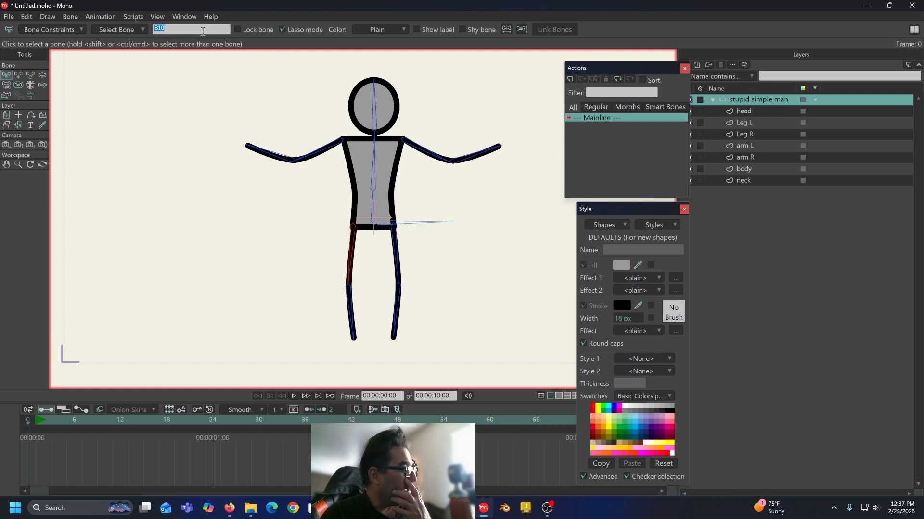
text(thigh R)
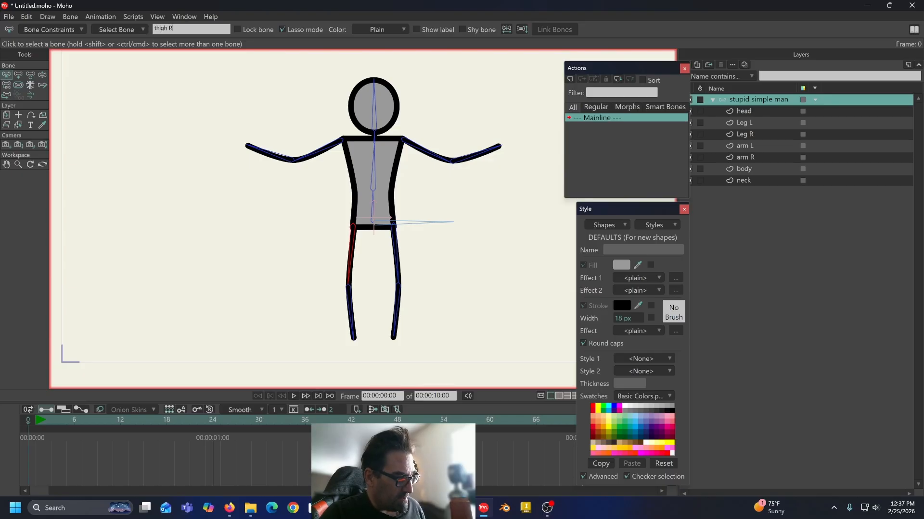
key(Return)
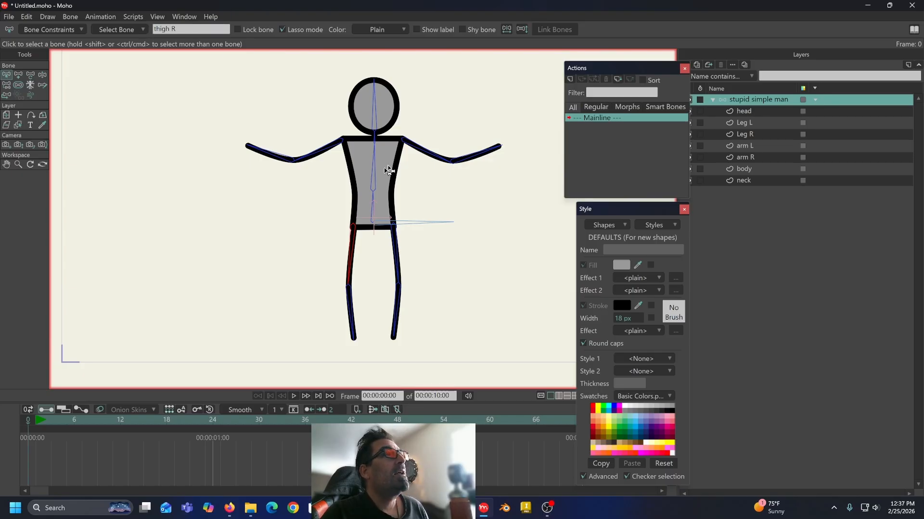
click(352, 295)
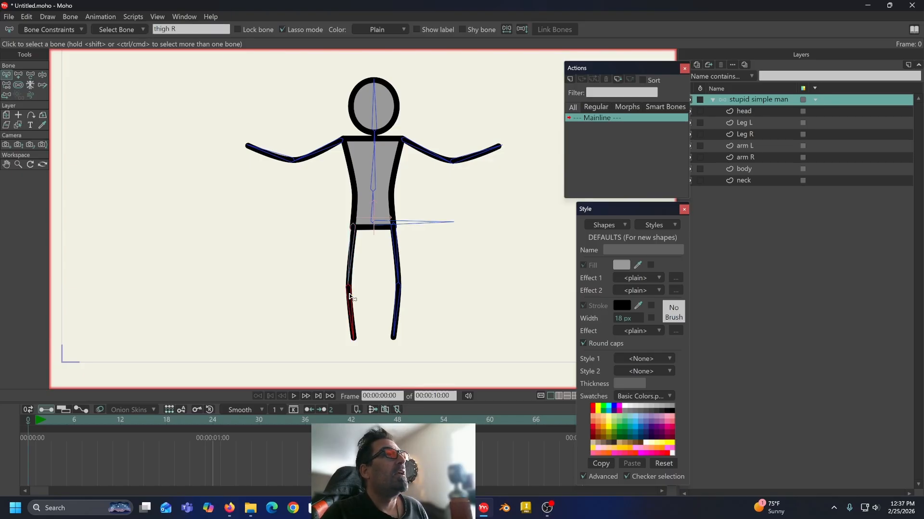
double_click(186, 30)
text(S)
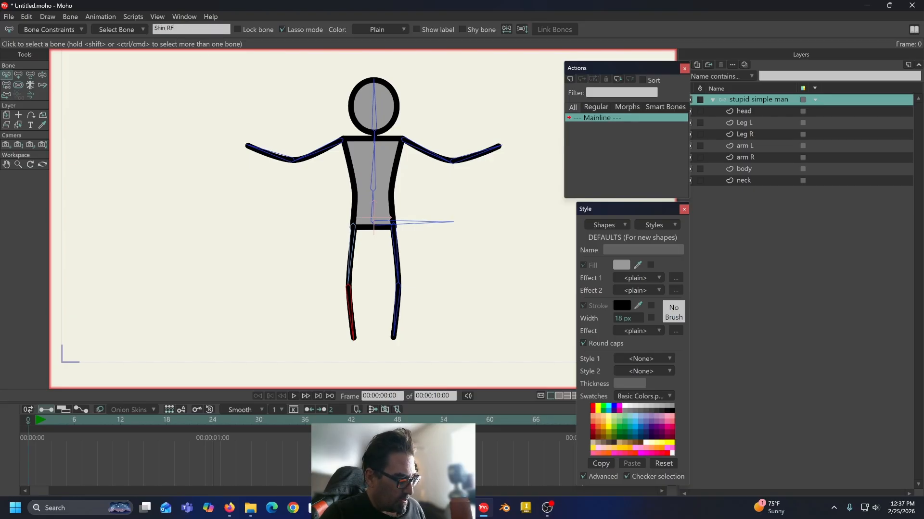
text(hin RF)
key(Return)
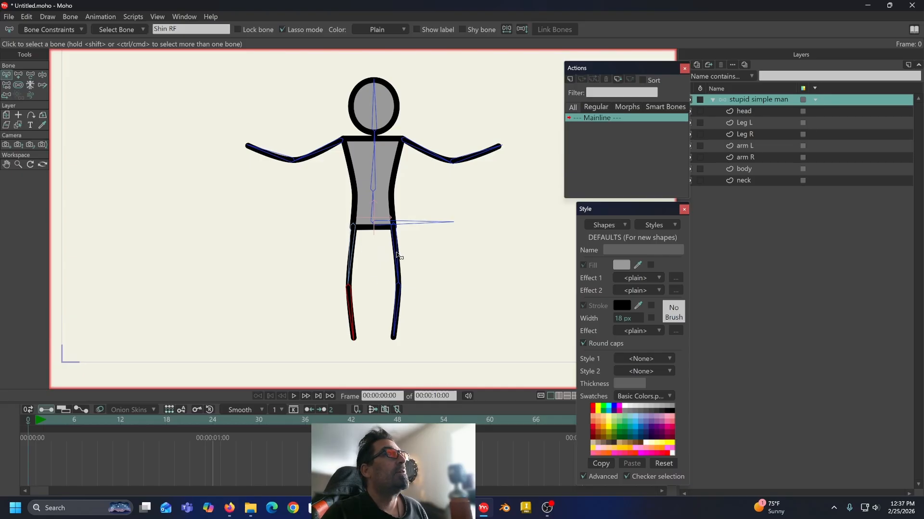
click(221, 28)
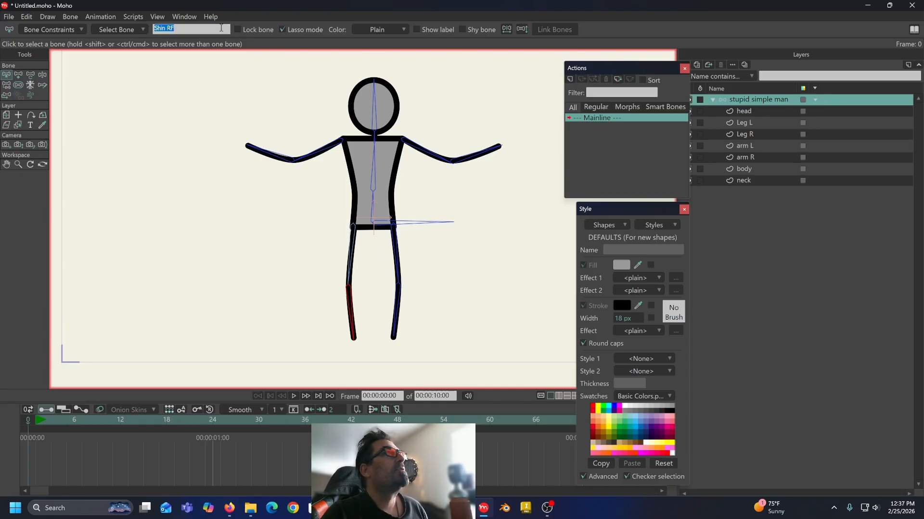
click(222, 28)
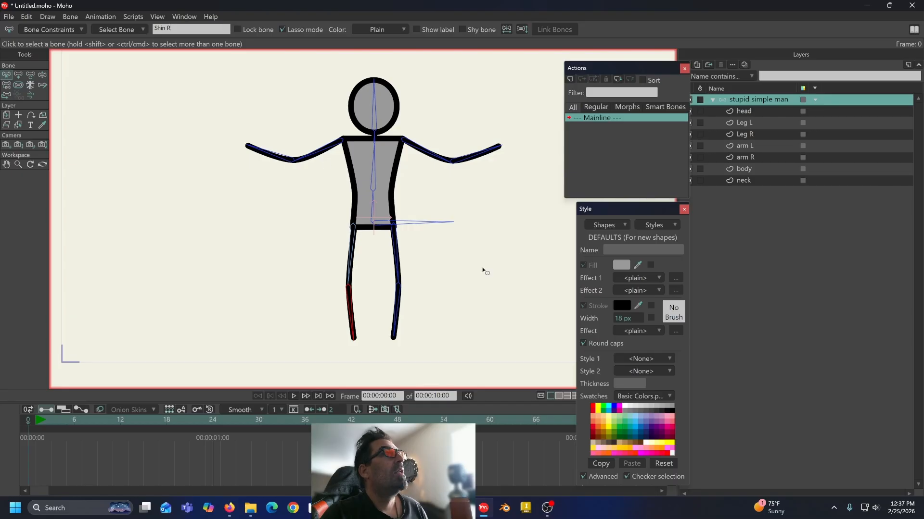
Step: Rename the lower leg bone of the character's left leg as the left shin
click(394, 250)
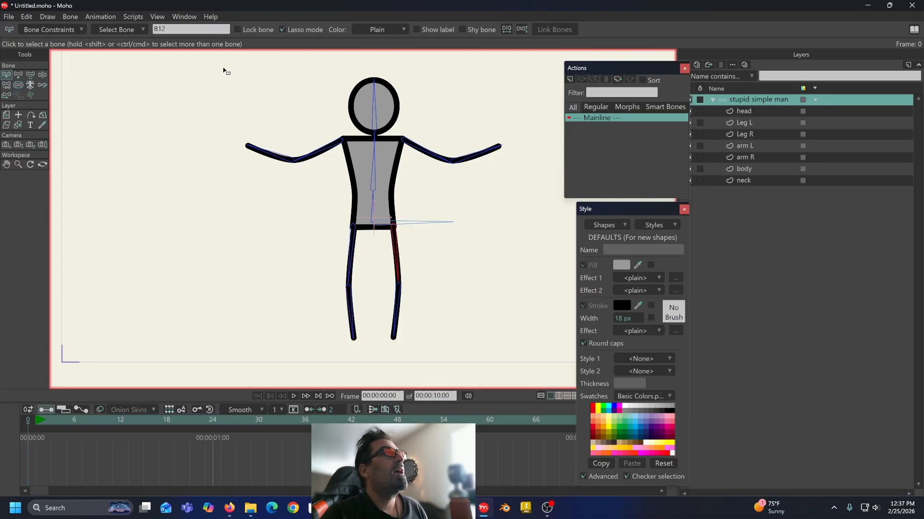
click(397, 289)
click(399, 290)
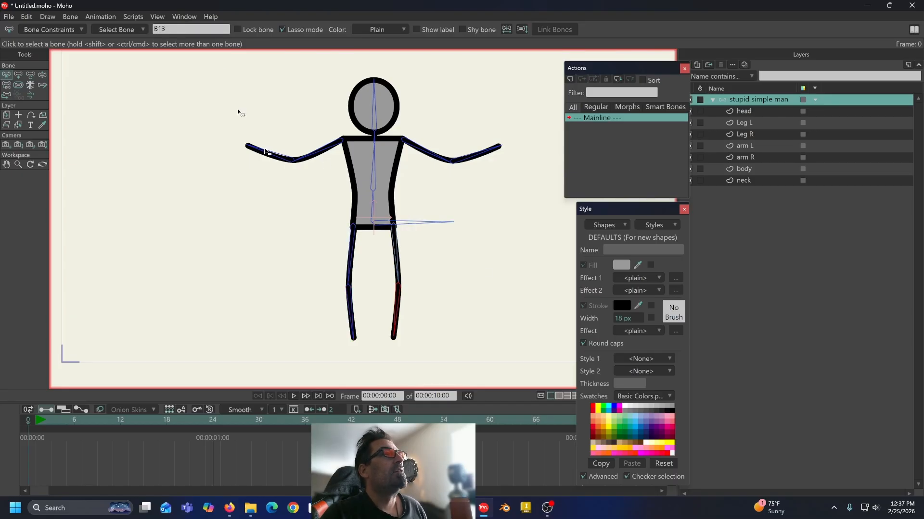
double_click(174, 27)
text(S)
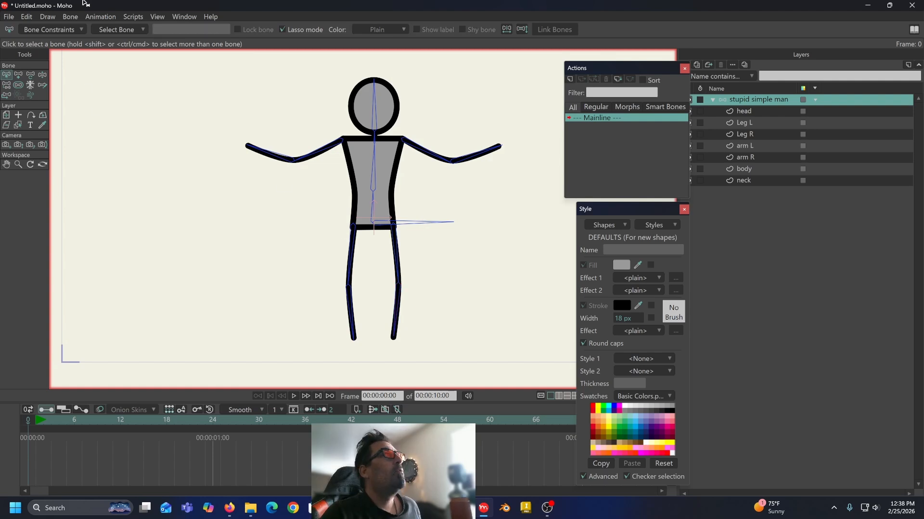
Step: Test how the character's right arm bends by moving its forearm and upper arm with Manipulate Bones
click(42, 75)
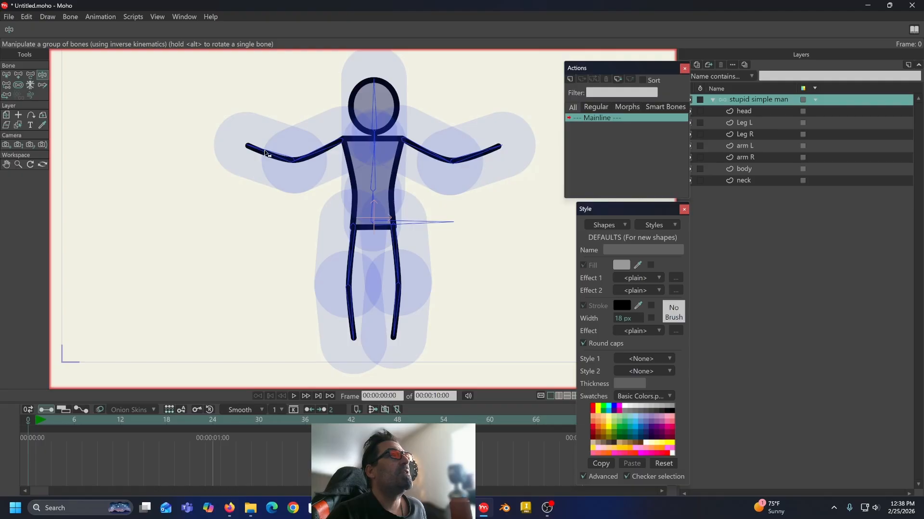
drag(265, 152, 260, 127)
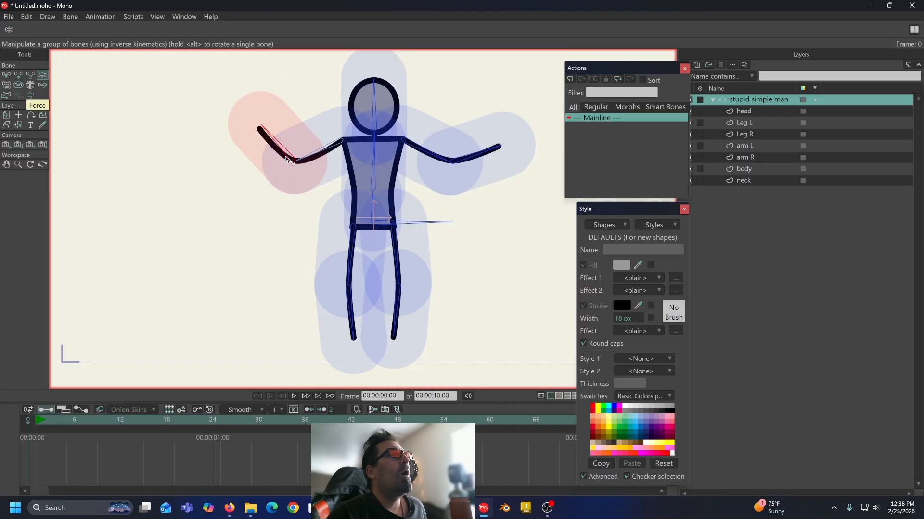
mouse_move(292, 161)
mouse_down()
mouse_move(255, 161)
mouse_move(280, 157)
mouse_up()
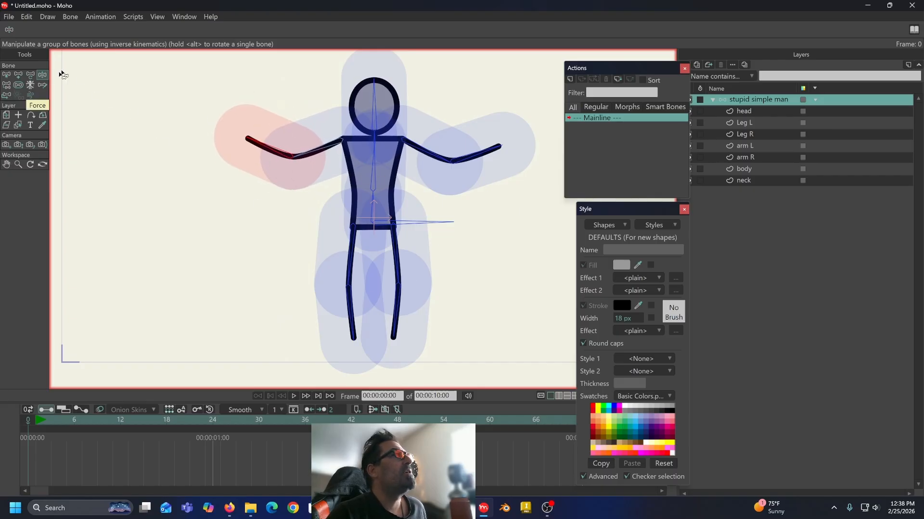
Step: Reduce the bone strength of both upper arms and both forearms to about 0.15
click(19, 85)
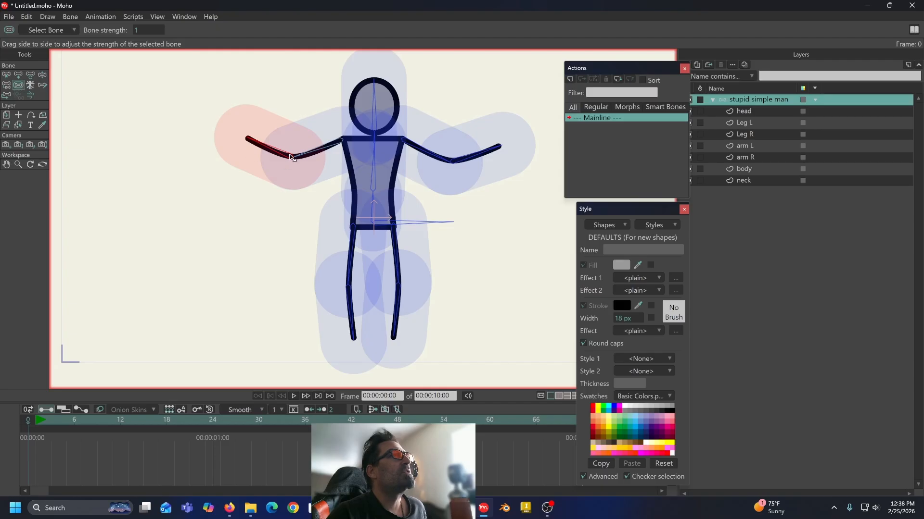
drag(292, 159, 179, 157)
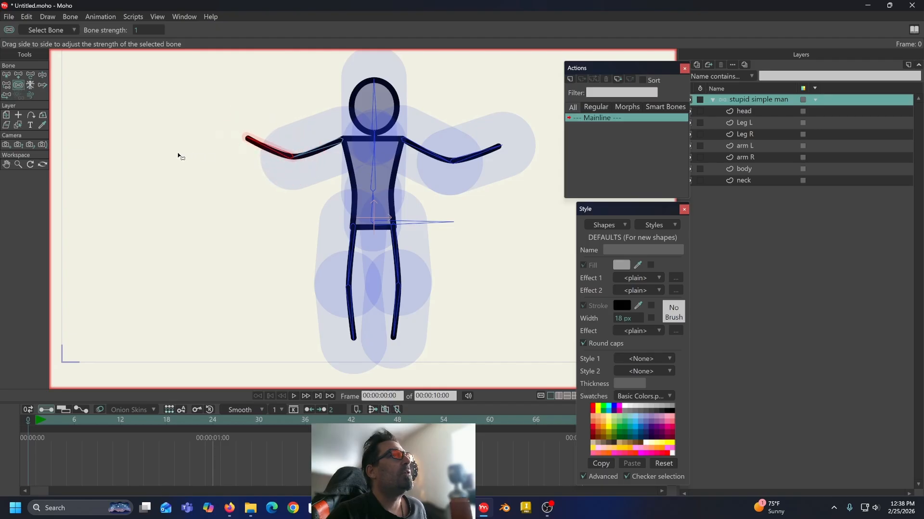
drag(323, 148, 230, 176)
drag(426, 153, 326, 145)
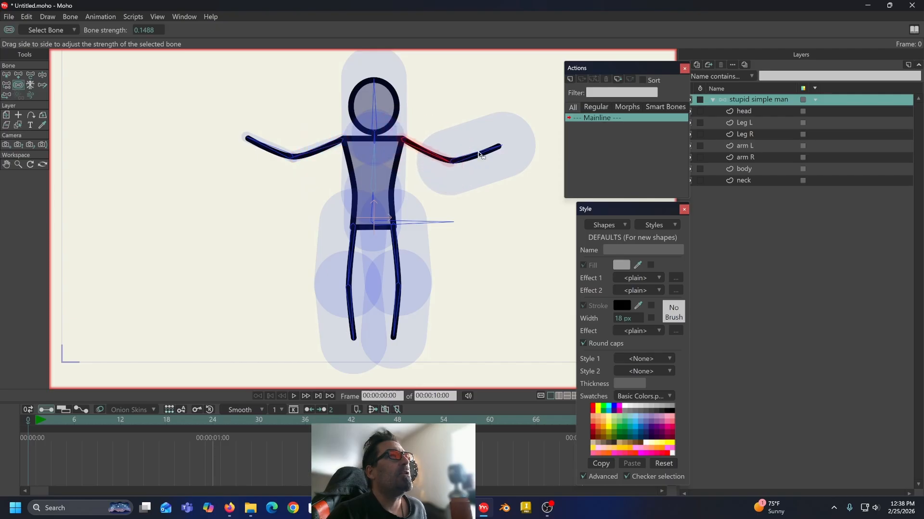
drag(480, 154, 371, 172)
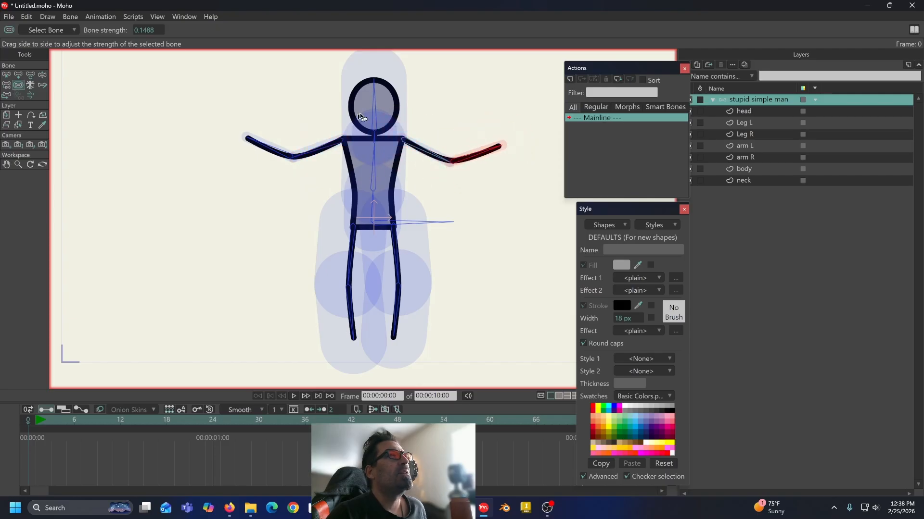
Step: Reduce the bone strength of the head to about 0.21, the neck, and the chest to about 0.57
drag(362, 117, 276, 149)
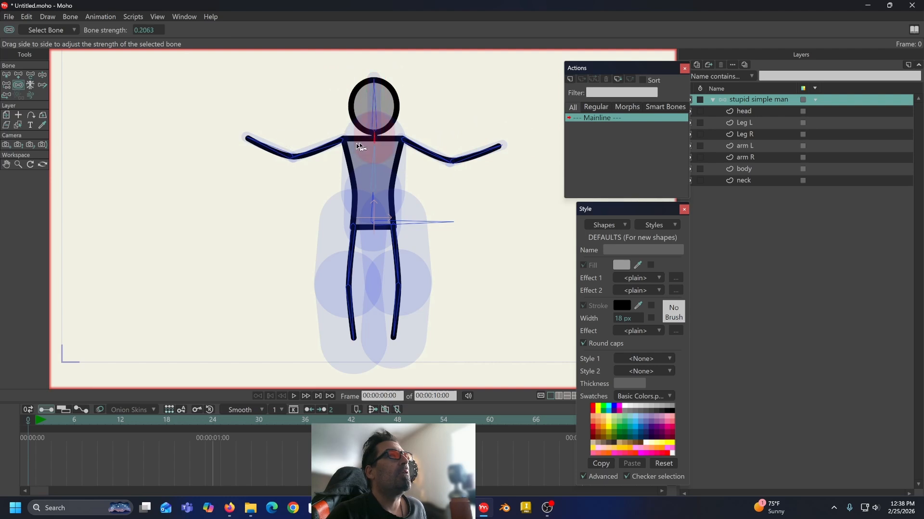
drag(362, 147, 308, 172)
drag(375, 164, 323, 175)
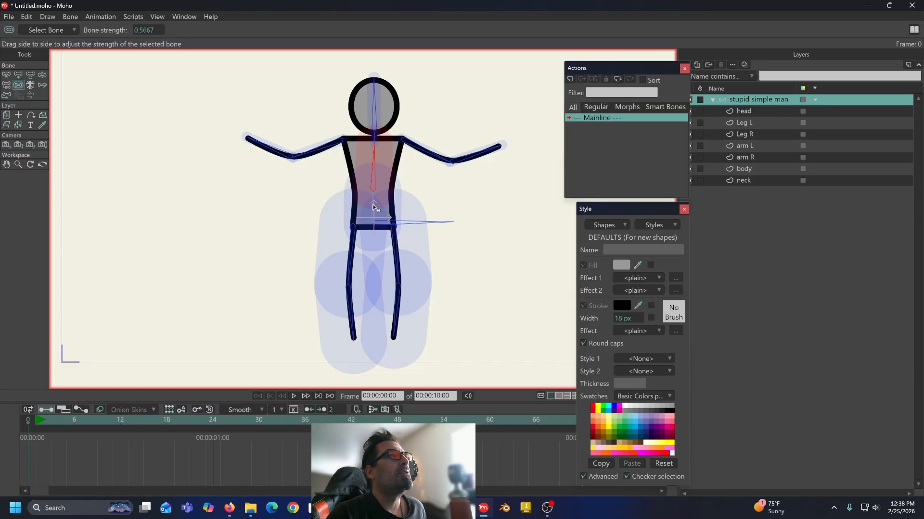
Step: Reduce the bone strength of the abdomen, both thighs and both shins, taking the legs to about 0.13–0.16
drag(373, 207, 249, 261)
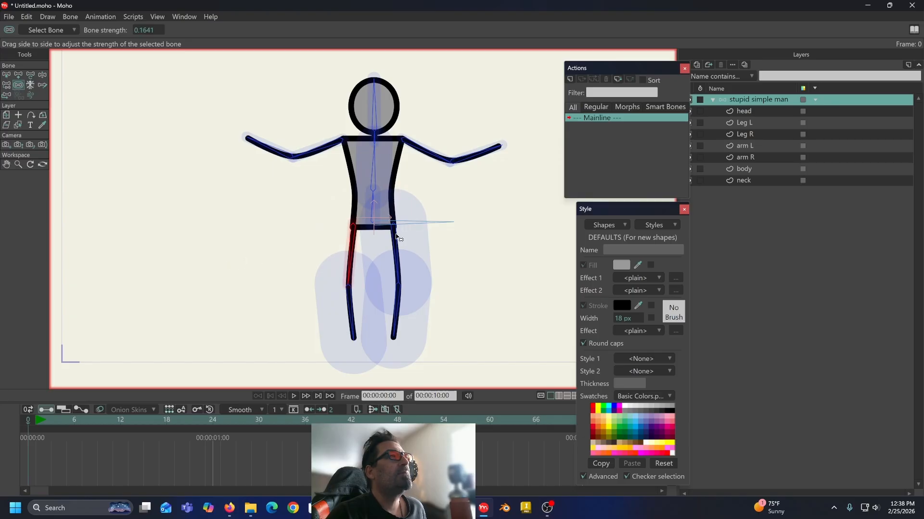
drag(397, 237, 291, 262)
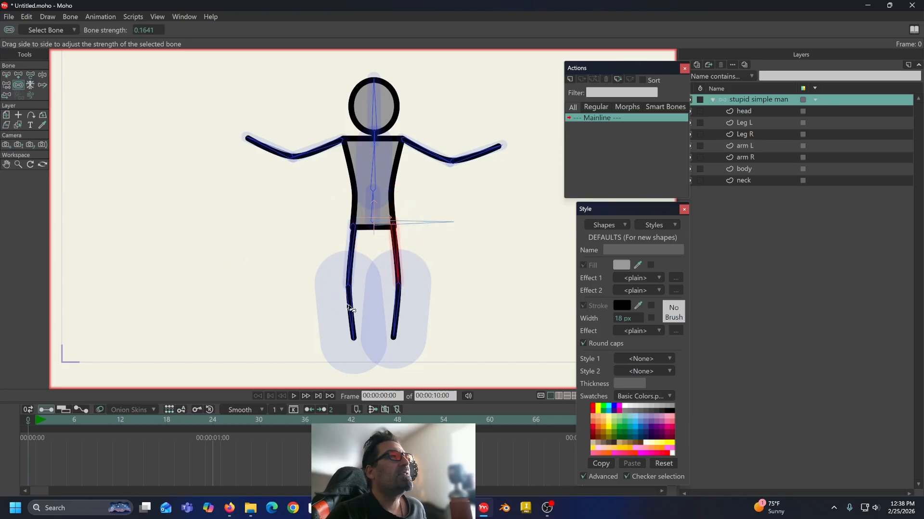
drag(347, 308, 242, 329)
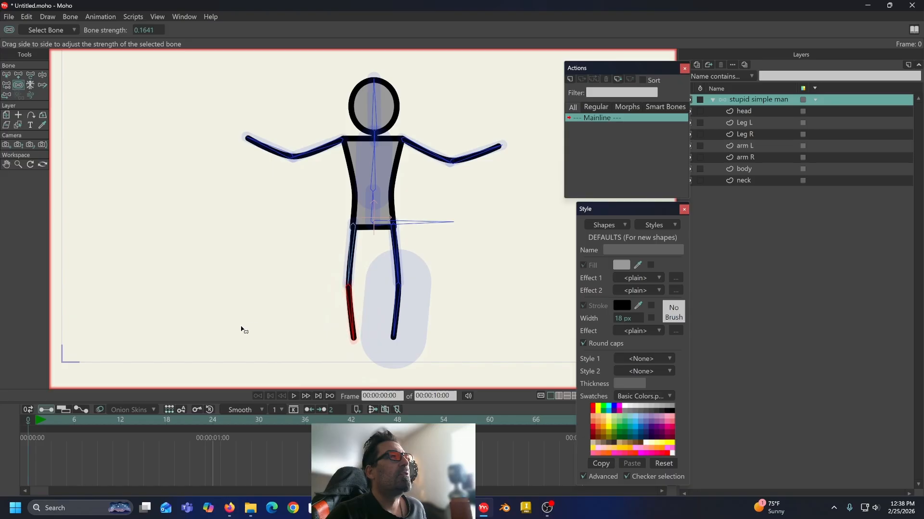
drag(399, 303, 290, 324)
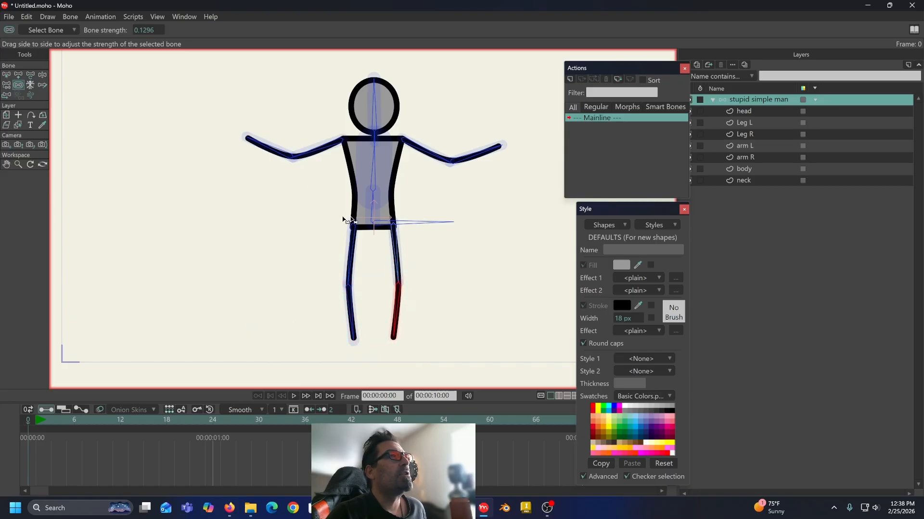
Step: Test the bending of both arms with Manipulate Bones using the reduced bone strengths
click(43, 75)
mouse_move(277, 153)
mouse_down()
mouse_move(282, 103)
mouse_move(305, 154)
mouse_move(305, 93)
mouse_move(303, 140)
mouse_move(298, 124)
mouse_move(315, 68)
mouse_move(279, 159)
mouse_move(331, 246)
mouse_move(309, 163)
mouse_move(404, 215)
mouse_move(224, 180)
mouse_move(337, 235)
mouse_move(285, 163)
mouse_up()
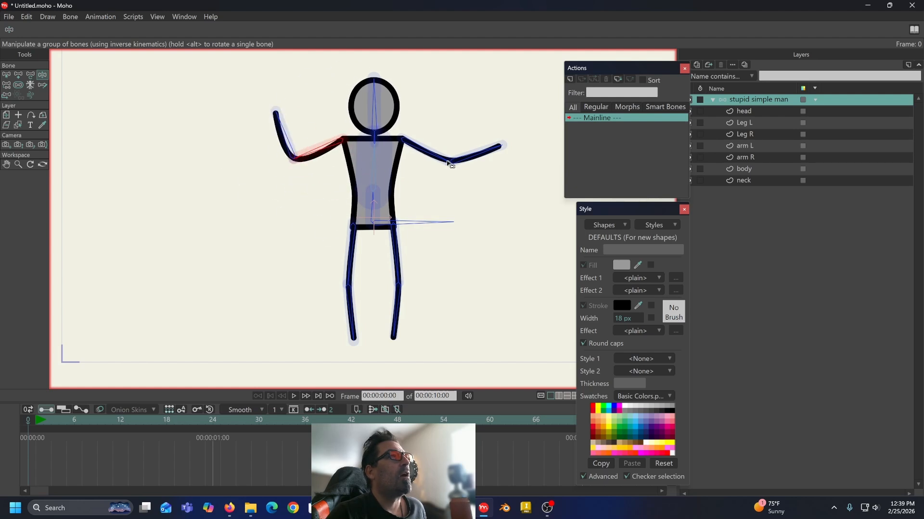
mouse_move(447, 162)
mouse_down()
mouse_move(367, 177)
mouse_move(496, 160)
mouse_move(446, 183)
mouse_move(457, 161)
mouse_up()
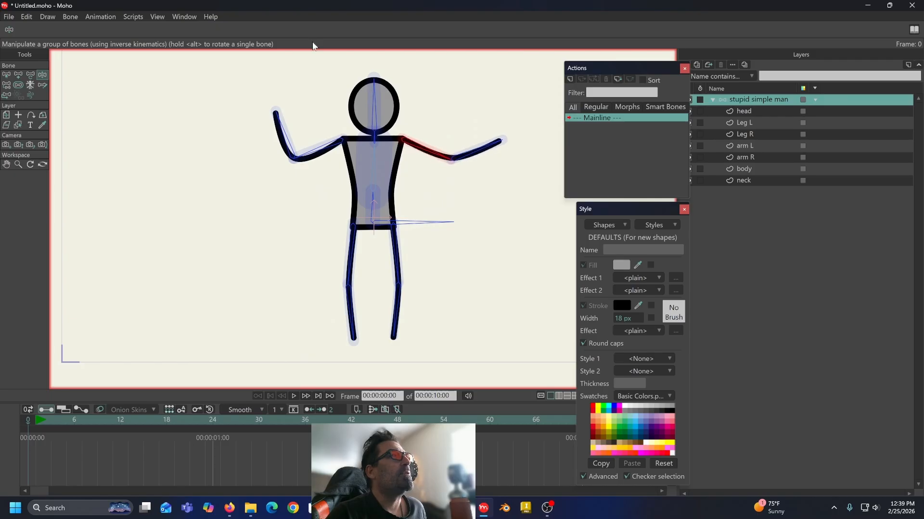
Step: Increase the head bone's strength so its influence area covers most of the head's width
click(19, 86)
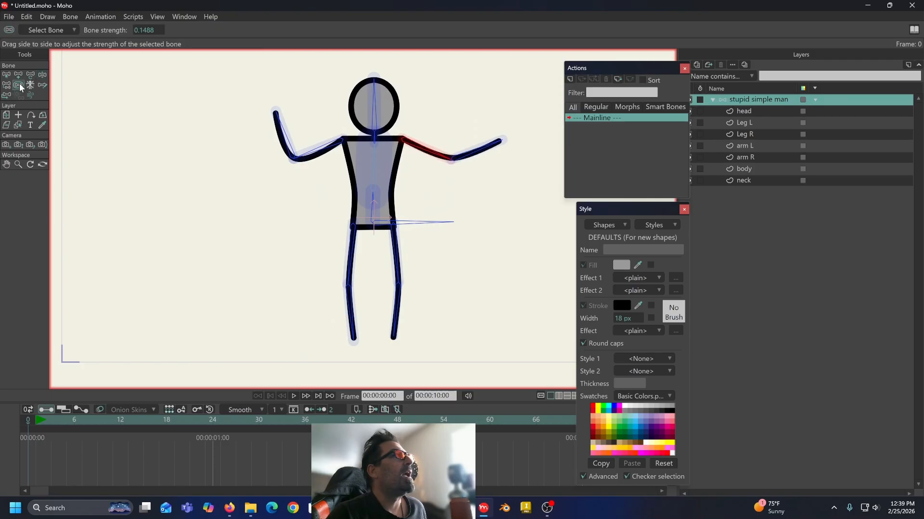
click(374, 105)
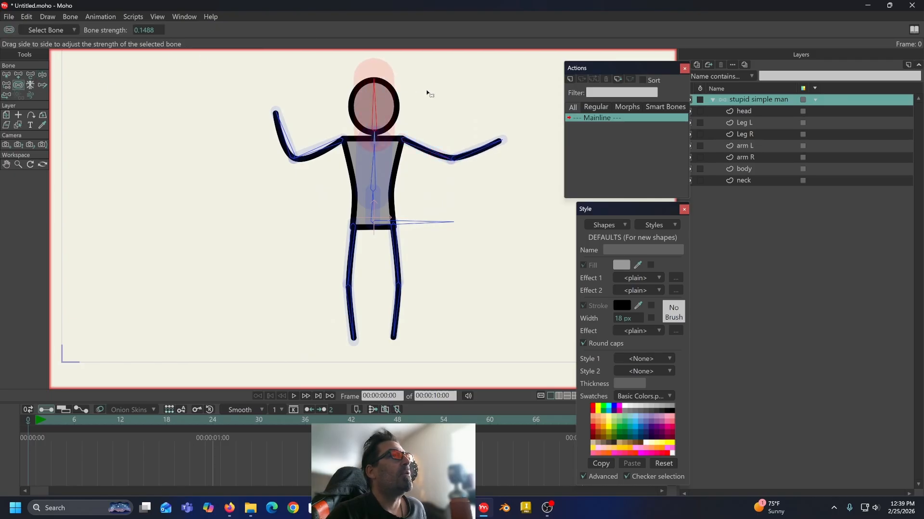
drag(424, 94, 390, 93)
Step: Test the full rig by posing the arms, torso, legs and head with Manipulate Bones, and reset the pose at frame 0
click(42, 76)
mouse_move(317, 149)
mouse_down()
mouse_move(327, 96)
mouse_move(332, 152)
mouse_move(338, 131)
mouse_move(369, 157)
mouse_move(318, 149)
mouse_up()
drag(379, 154, 366, 205)
drag(353, 255, 413, 260)
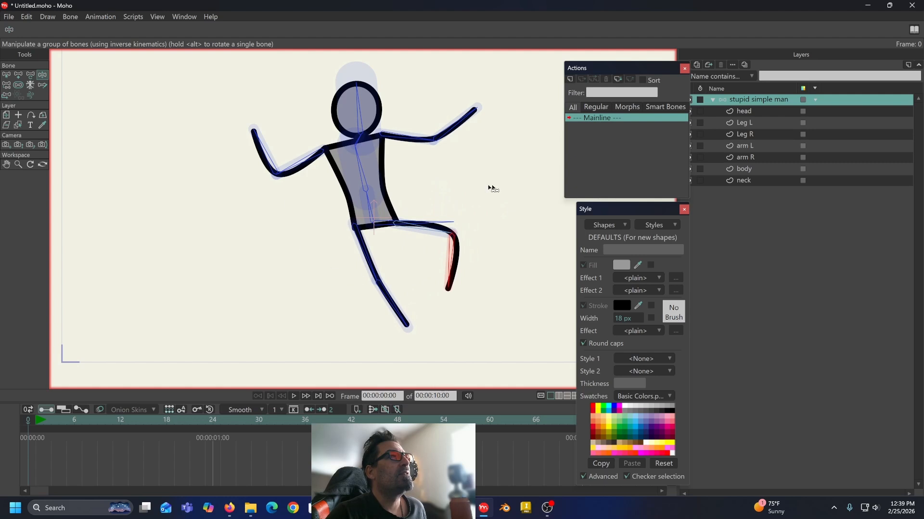
click(356, 97)
drag(356, 97, 321, 100)
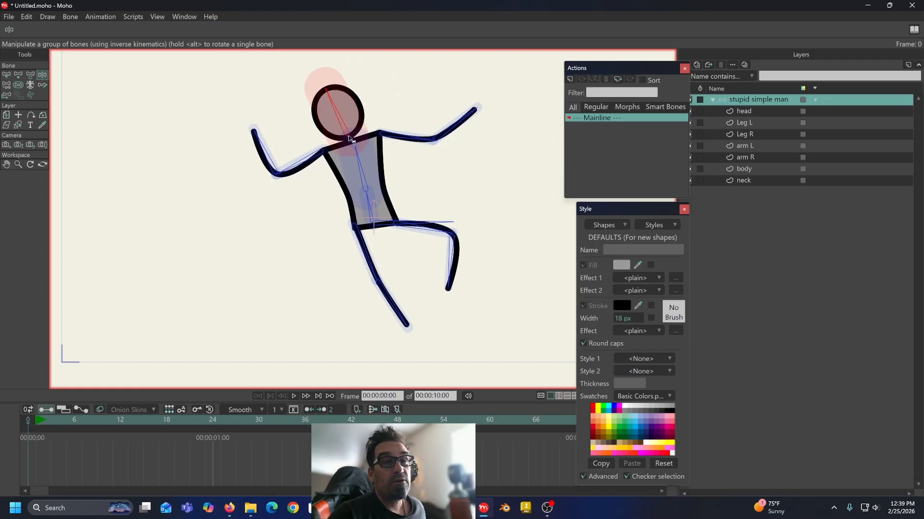
click(28, 419)
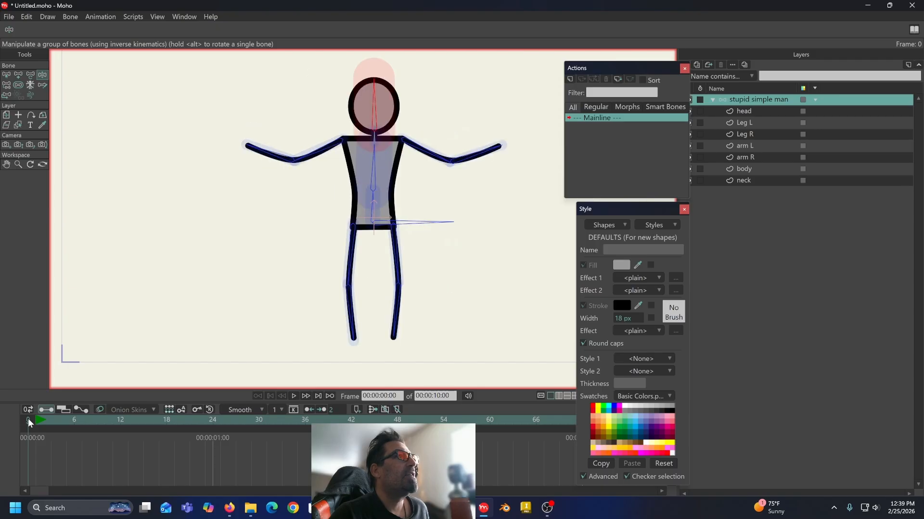
Step: Reduce the bone strength of the head bone to 0 and check the neck bone's strength
click(6, 77)
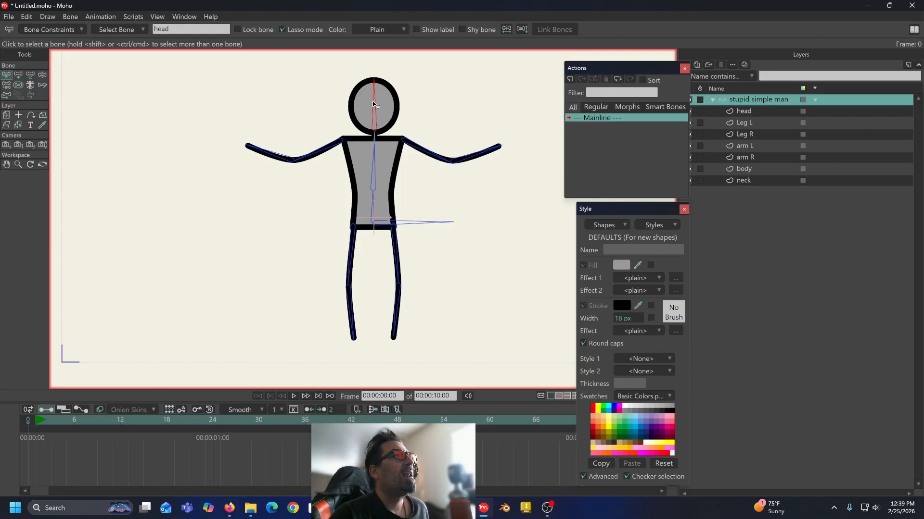
click(19, 85)
drag(374, 100, 218, 128)
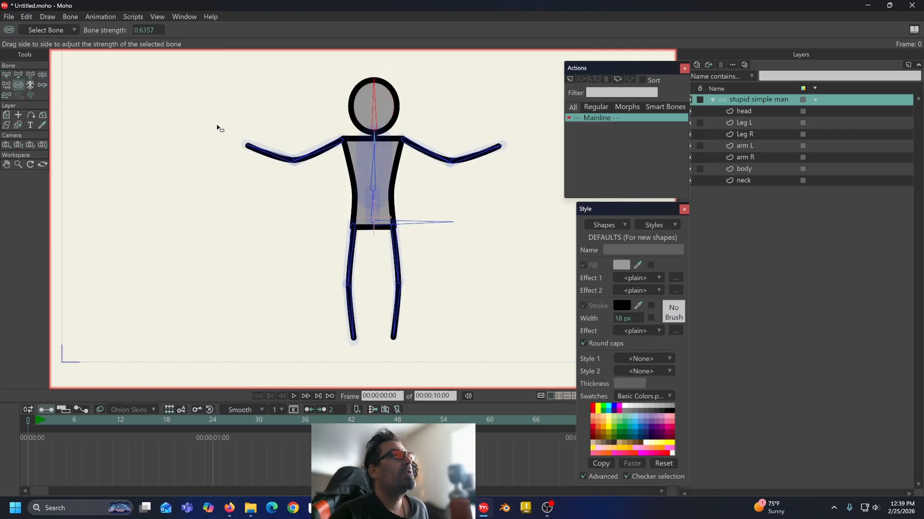
click(375, 139)
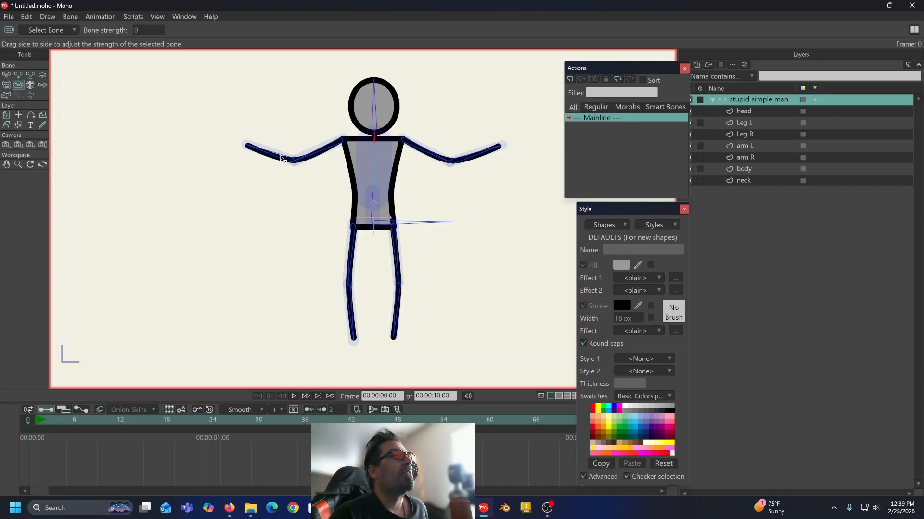
Step: Reduce the bone strength of both forearms and both upper arms to 0
drag(282, 156, 200, 169)
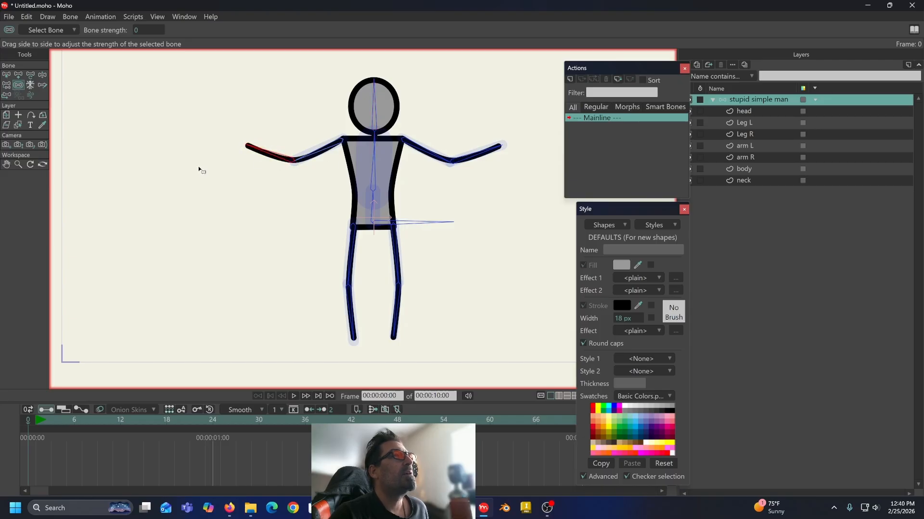
drag(320, 146, 250, 161)
drag(424, 144, 339, 154)
click(471, 154)
drag(474, 155, 418, 160)
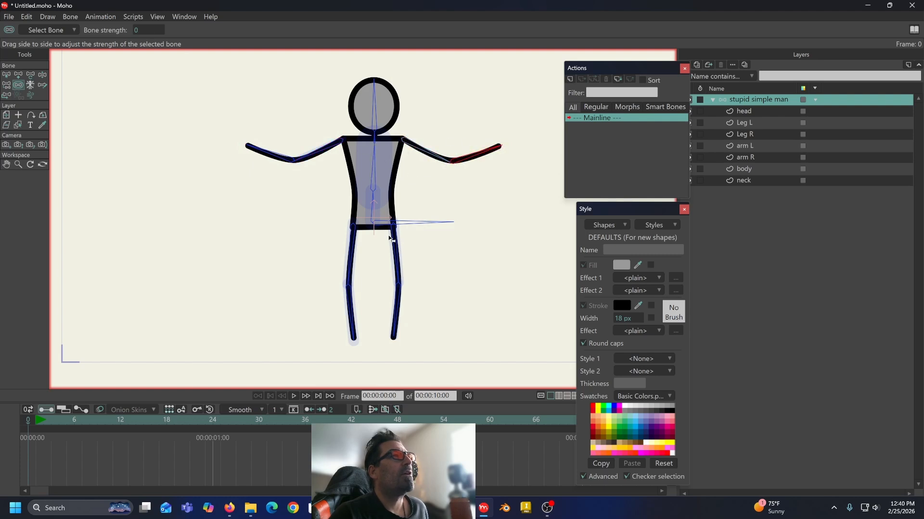
Step: Reduce the bone strength of both thighs and both shins to nearly 0
drag(354, 243, 295, 264)
drag(354, 315, 325, 319)
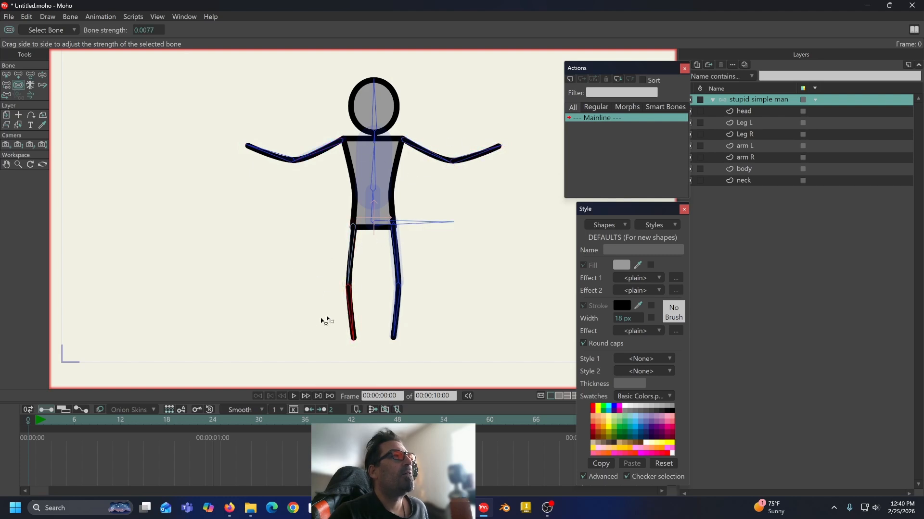
drag(398, 261, 325, 285)
drag(397, 304, 319, 318)
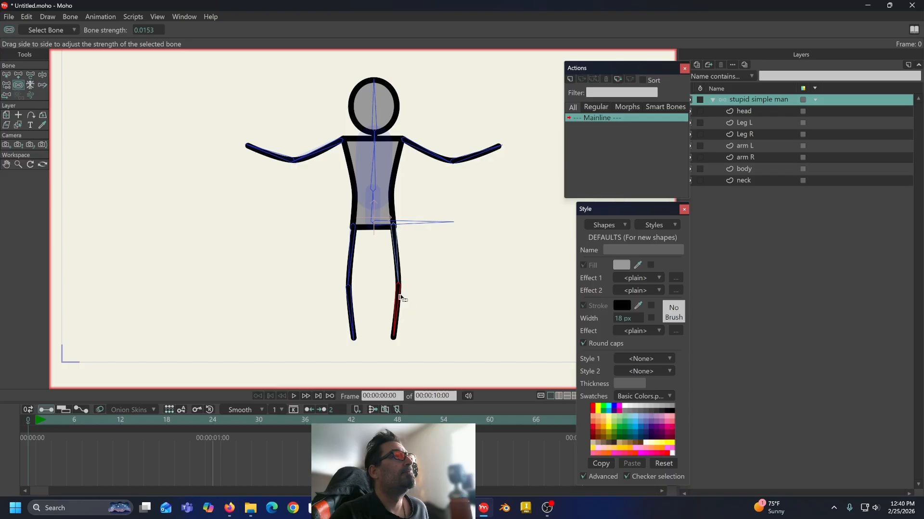
Step: Test the torso and leg bones with Manipulate Bones at minimal bone strengths, and reset the pose at frame 0
click(42, 75)
drag(378, 157, 370, 100)
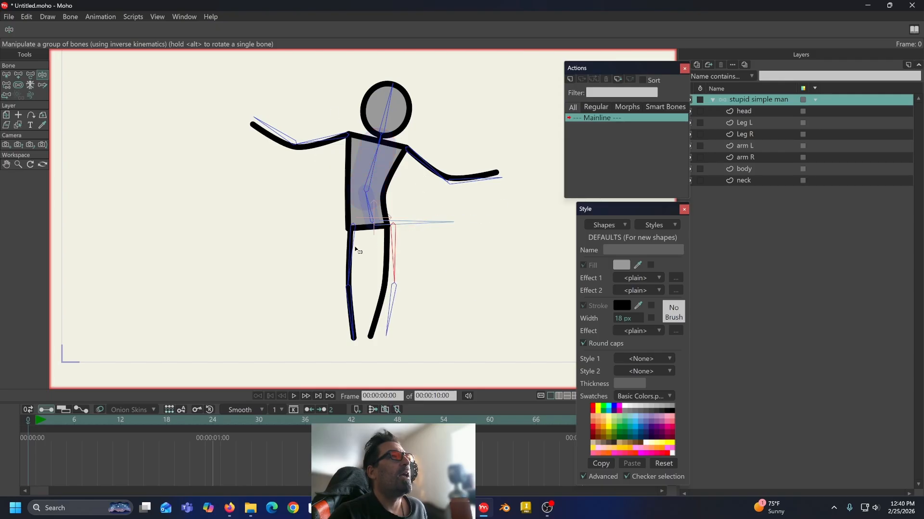
drag(354, 247, 401, 261)
click(29, 419)
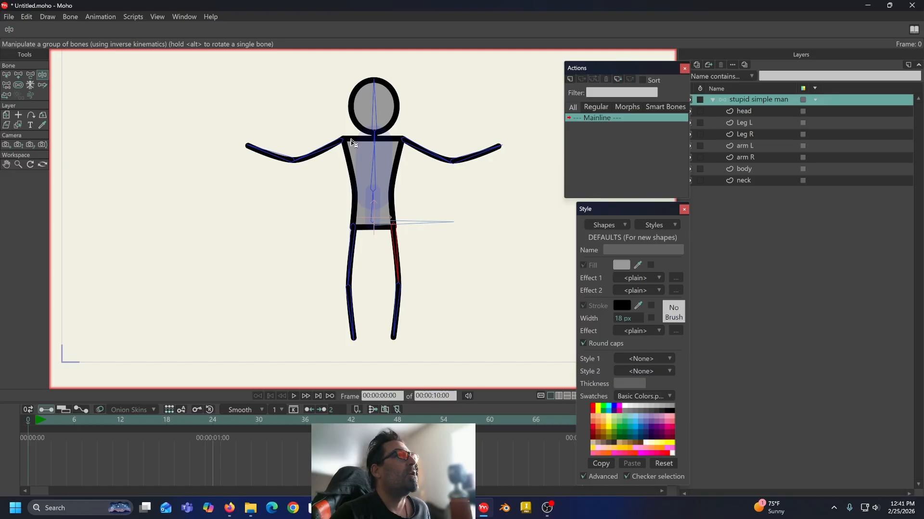
Step: Bind all points of the head layer to the head bone using Bind Points
click(6, 75)
click(374, 114)
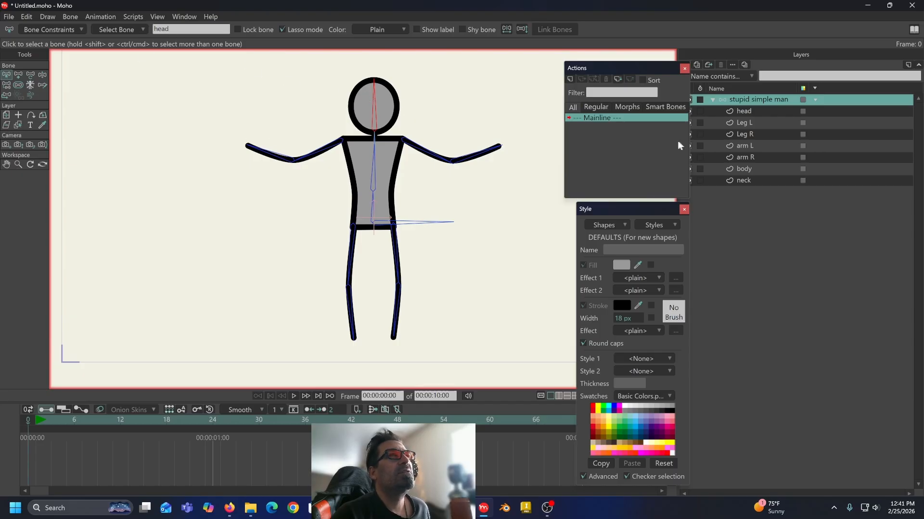
click(745, 111)
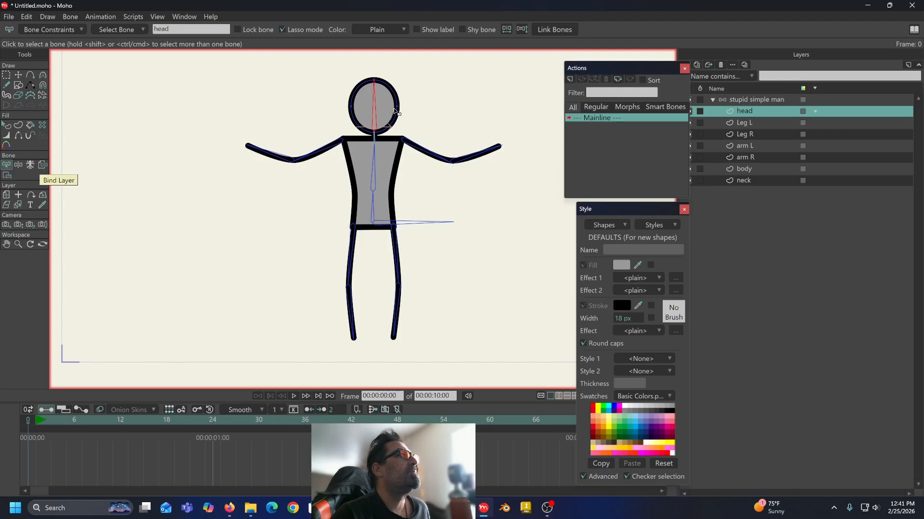
click(7, 176)
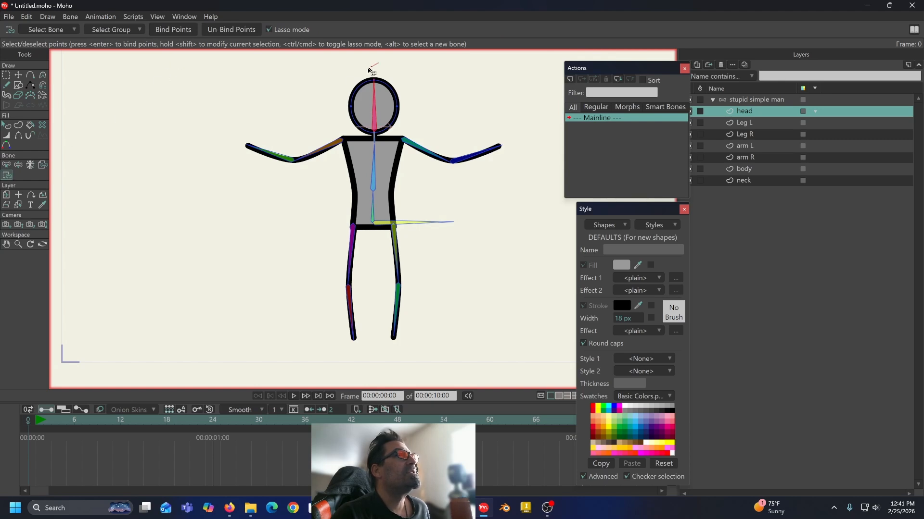
drag(369, 70, 341, 100)
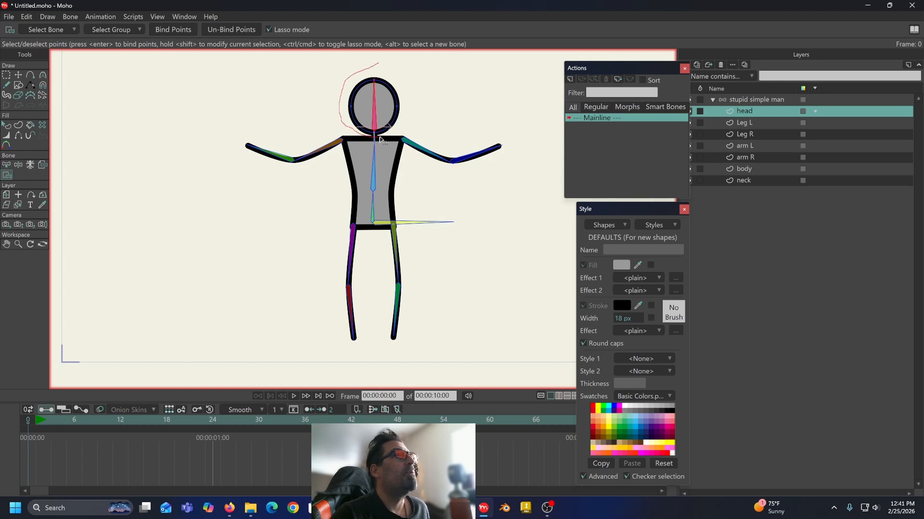
mouse_move(380, 139)
mouse_down()
mouse_move(398, 134)
mouse_move(415, 108)
mouse_move(407, 75)
mouse_move(368, 70)
mouse_up()
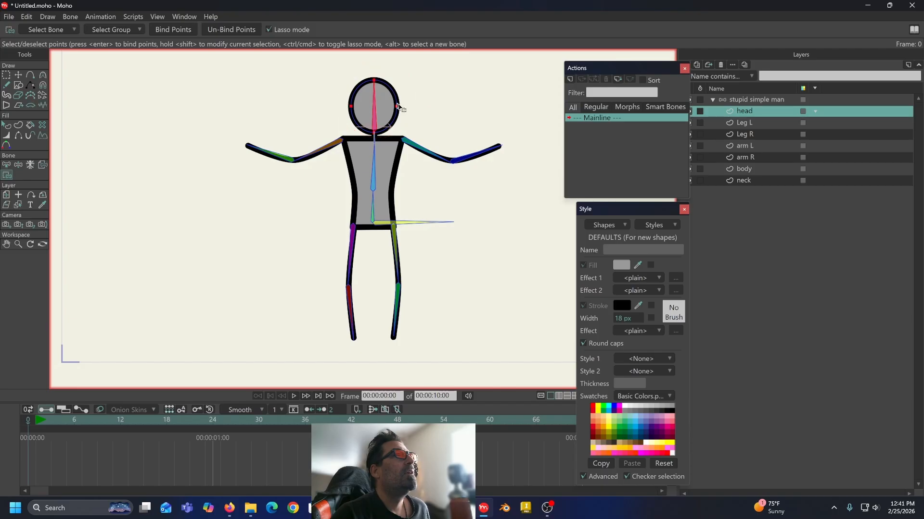
click(177, 30)
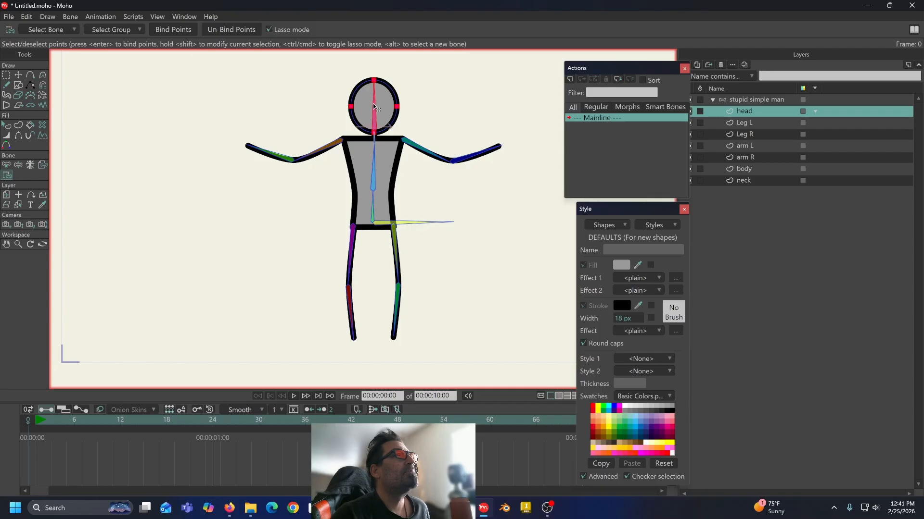
Step: Test the head layer's point binding by moving the head and chest bones with Manipulate Bones
click(19, 165)
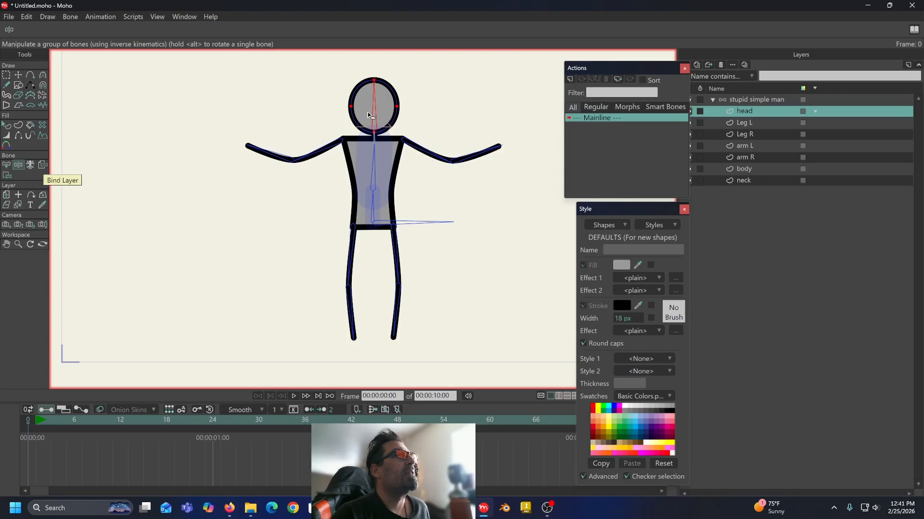
drag(376, 105, 310, 79)
drag(355, 64, 341, 4)
mouse_move(380, 156)
mouse_down()
mouse_move(401, 159)
mouse_move(364, 166)
mouse_move(419, 146)
mouse_move(378, 140)
mouse_up()
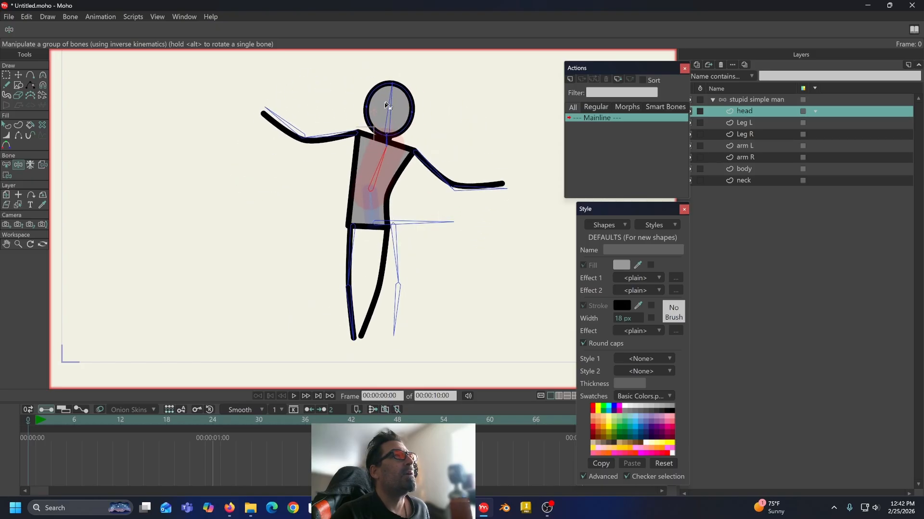
Step: Make the neck layer active, lasso all its points with the neck bone selected, and clear that point selection
click(7, 165)
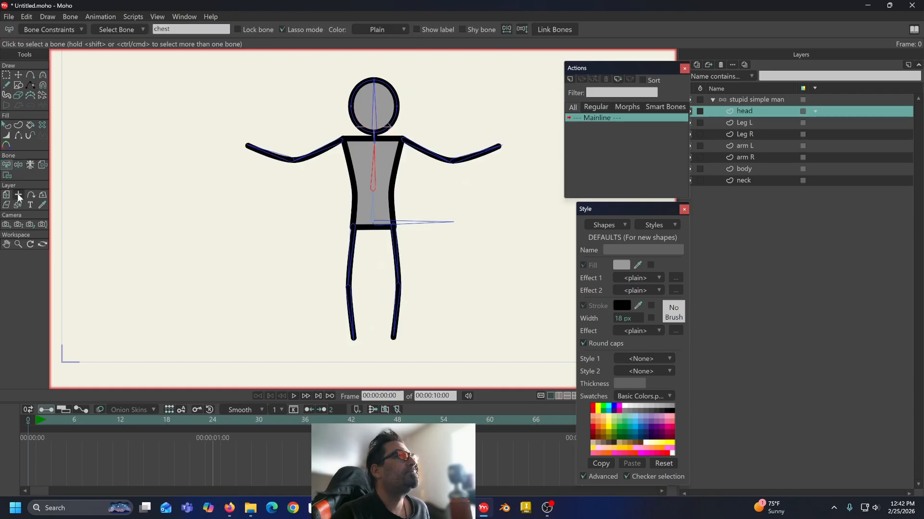
click(374, 139)
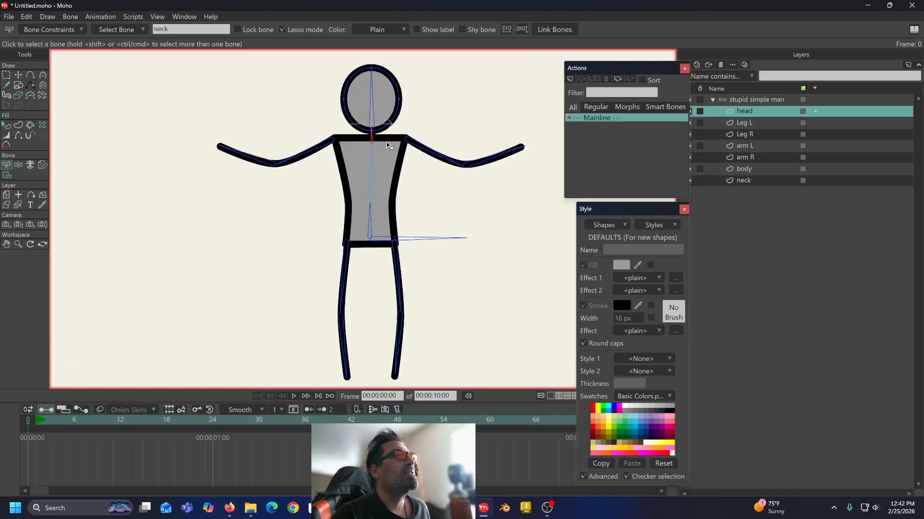
scroll(385, 143, up, 5)
scroll(360, 210, up, 2)
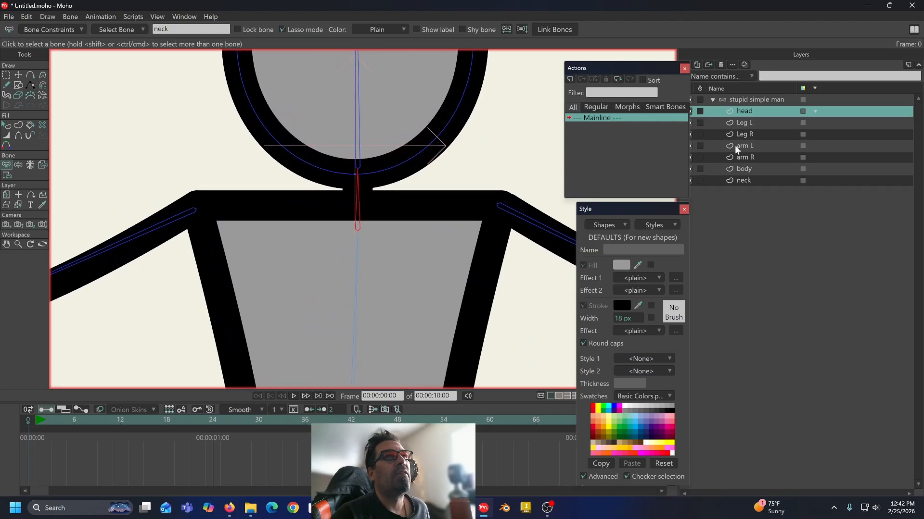
click(744, 181)
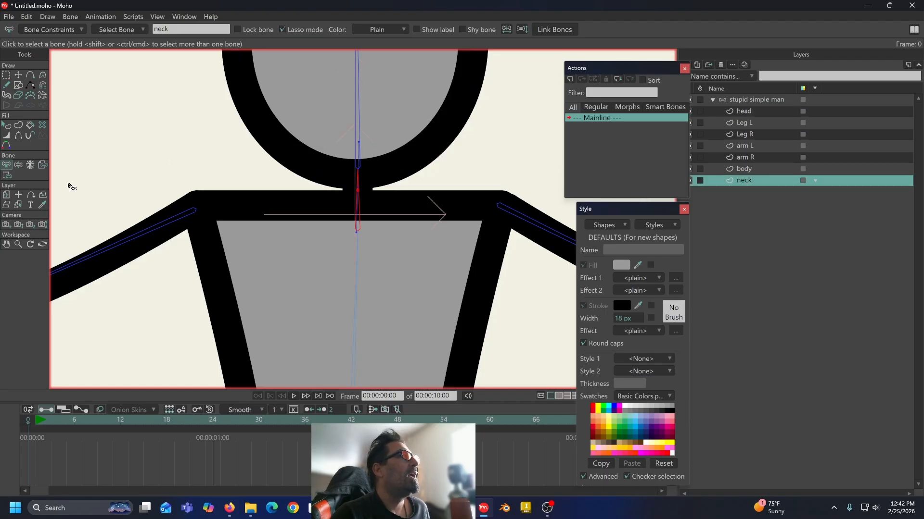
click(6, 176)
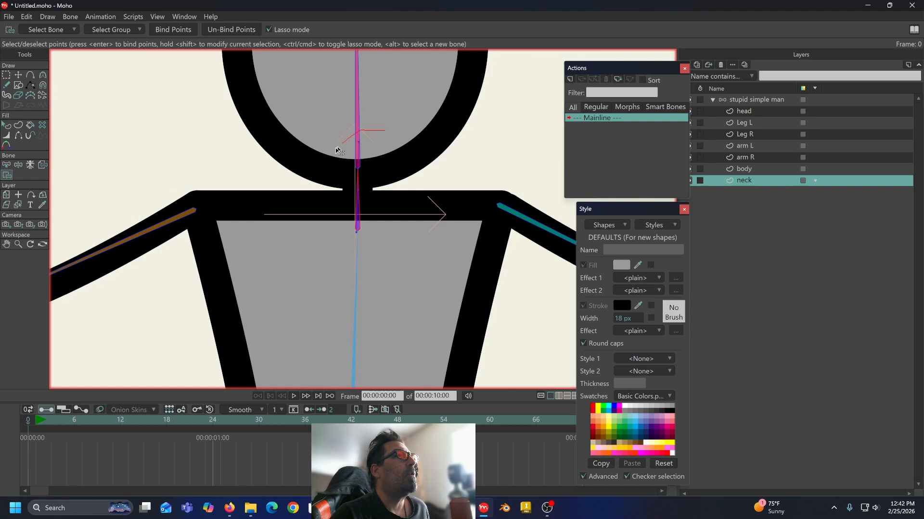
mouse_move(336, 150)
mouse_down()
mouse_move(331, 237)
mouse_move(371, 251)
mouse_move(411, 224)
mouse_move(419, 148)
mouse_move(377, 137)
mouse_up()
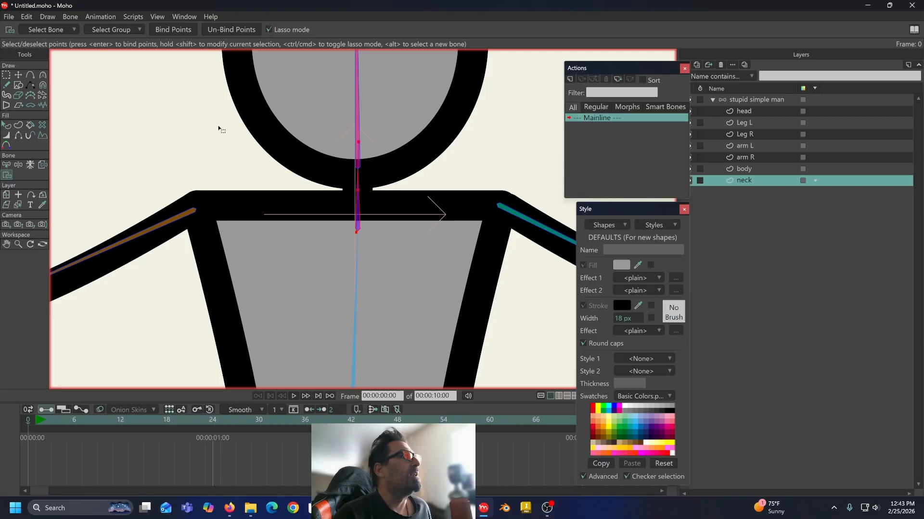
click(76, 164)
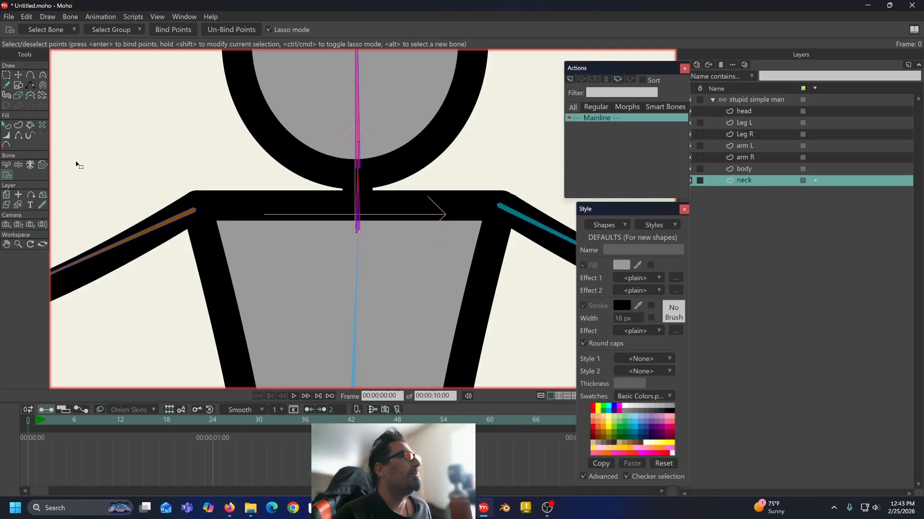
Step: Bind the neck layer's top point to the head bone
click(7, 166)
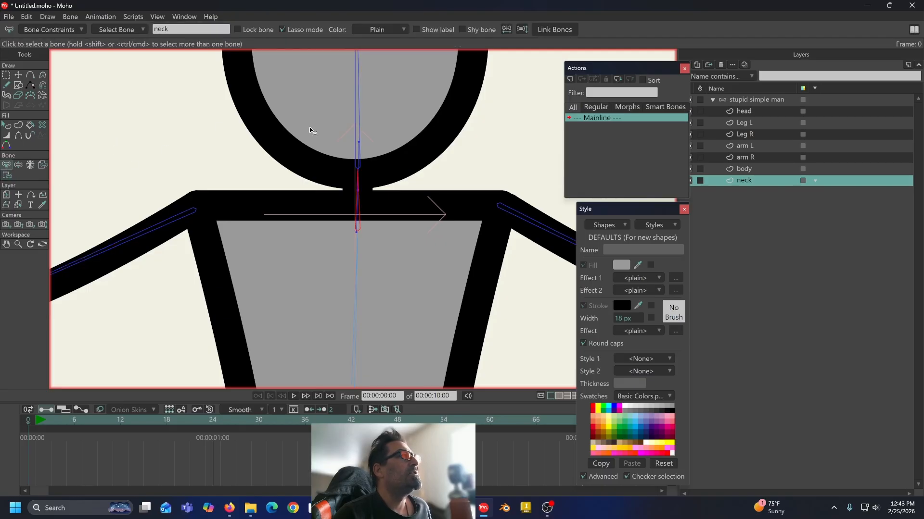
click(356, 107)
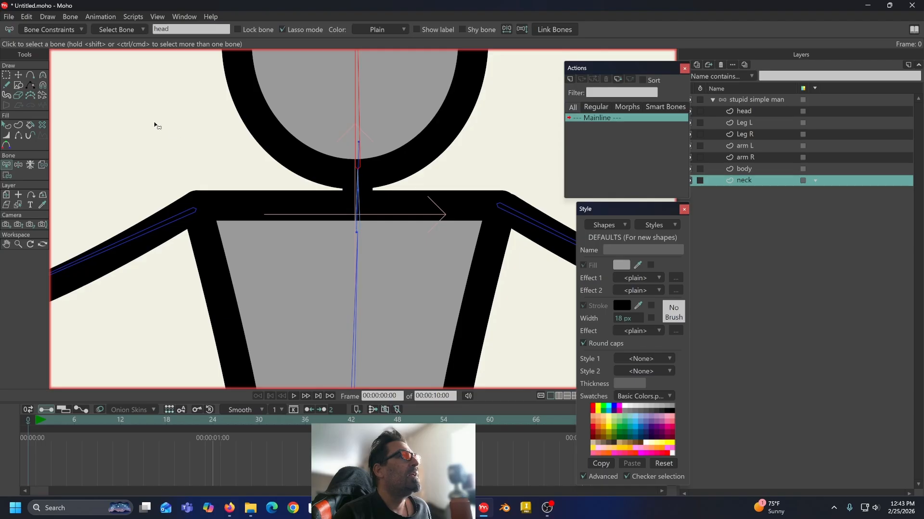
click(6, 176)
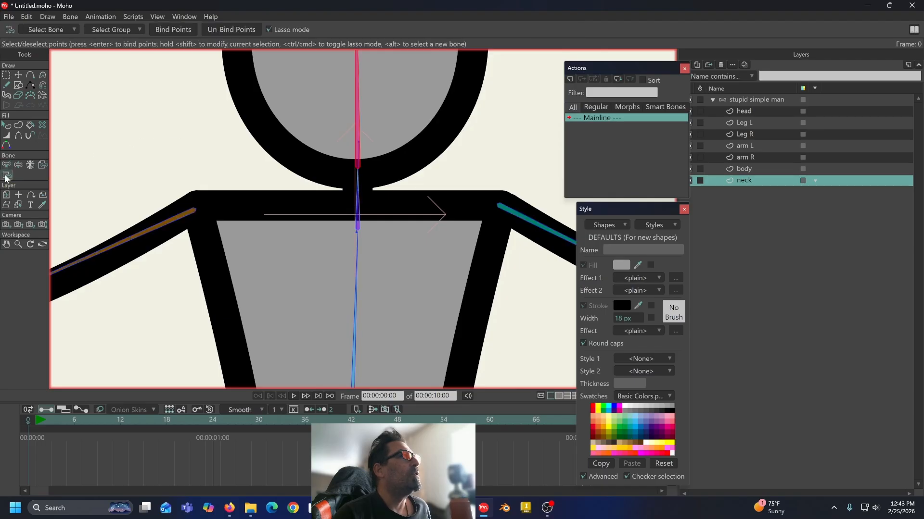
mouse_move(378, 111)
mouse_down()
mouse_move(343, 121)
mouse_move(343, 140)
mouse_move(367, 153)
mouse_move(359, 114)
mouse_up()
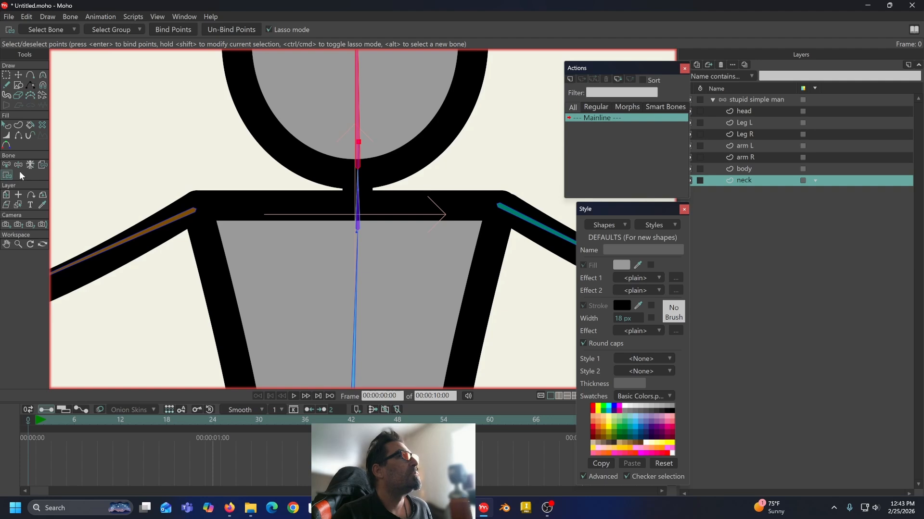
Step: Bind the neck layer's middle point to the neck bone
click(7, 165)
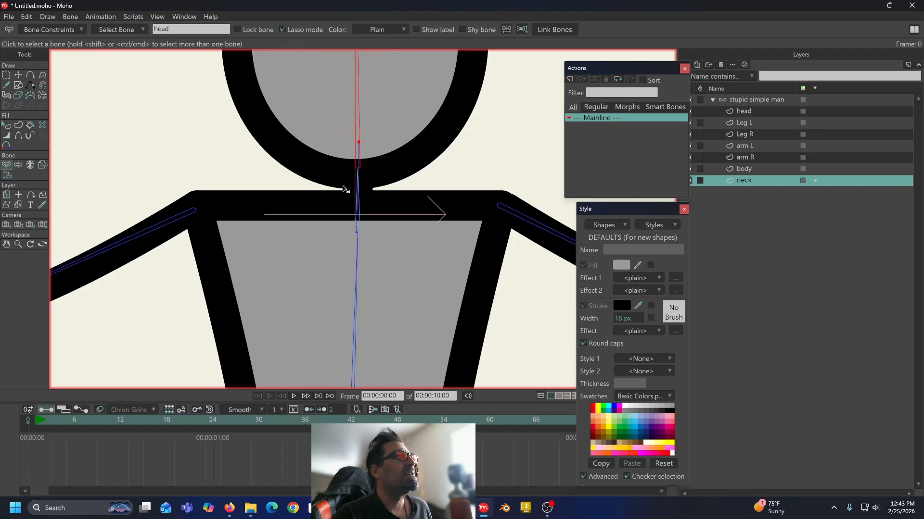
click(357, 189)
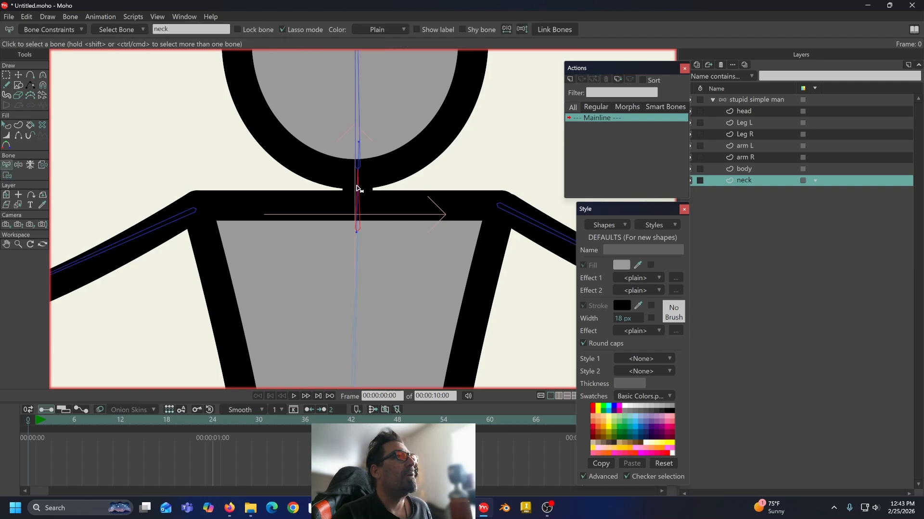
click(7, 176)
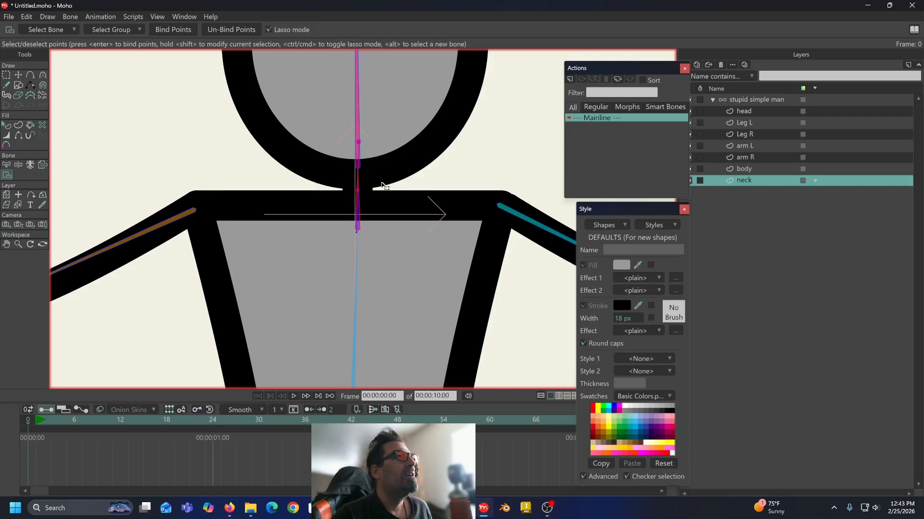
scroll(357, 189, up, 5)
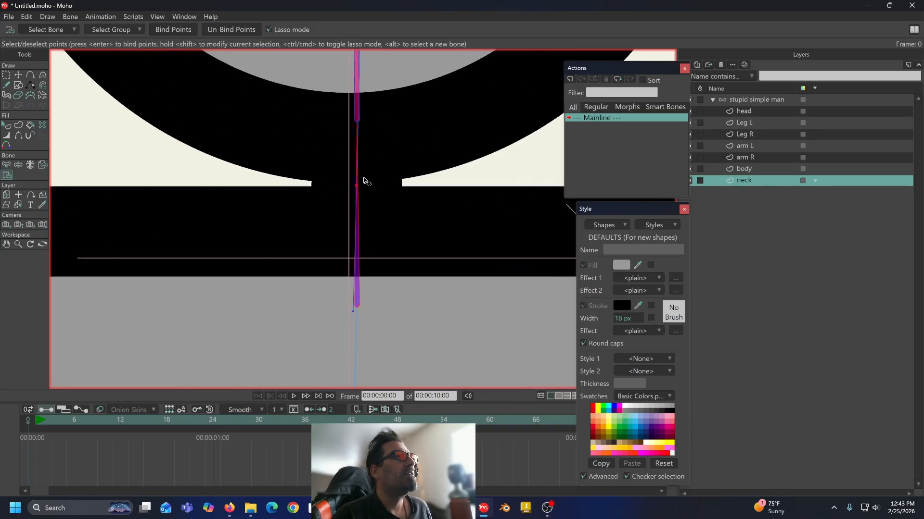
scroll(361, 189, down, 3)
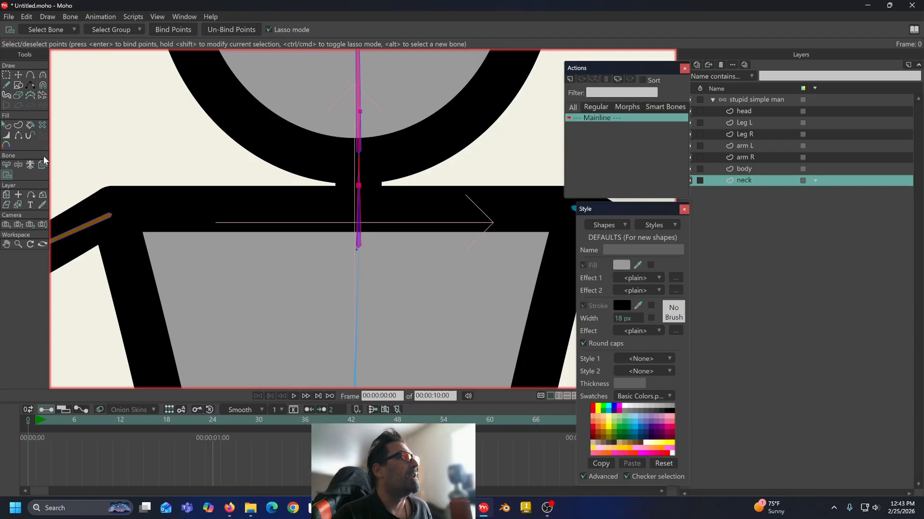
Step: Bind the neck layer's bottom point to the chest bone
click(6, 166)
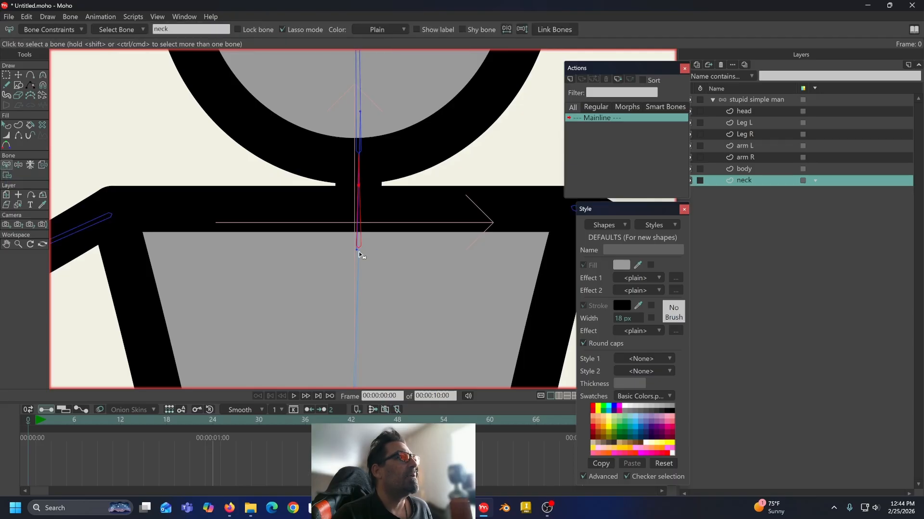
click(359, 279)
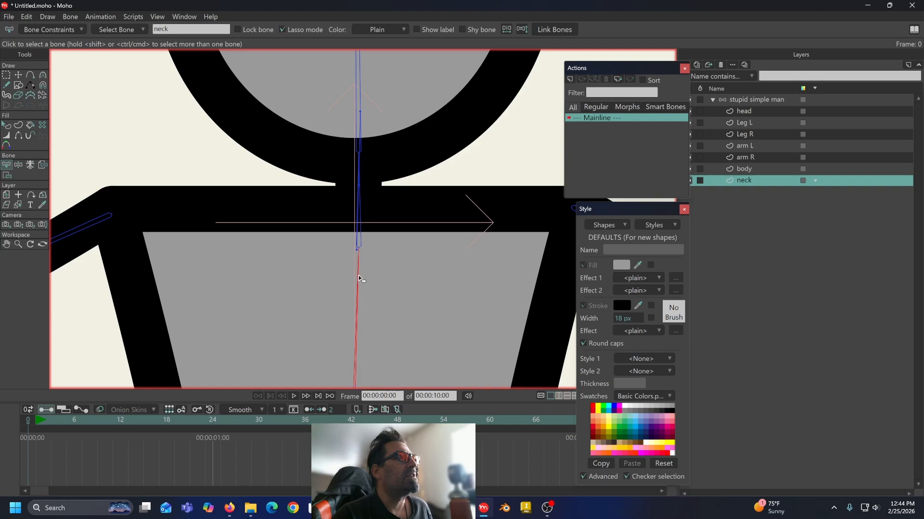
click(6, 176)
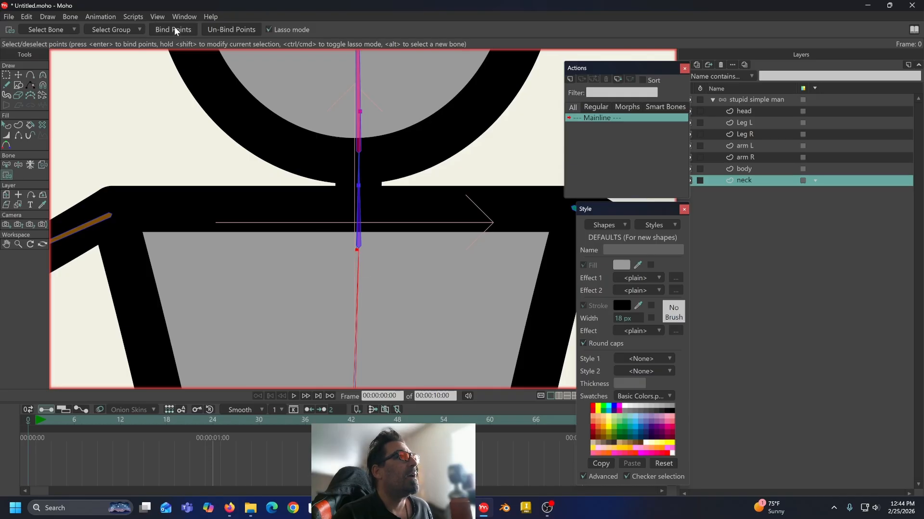
Step: Test the neck layer's point binding by moving the head and neck bones with Manipulate Bones
scroll(313, 123, down, 5)
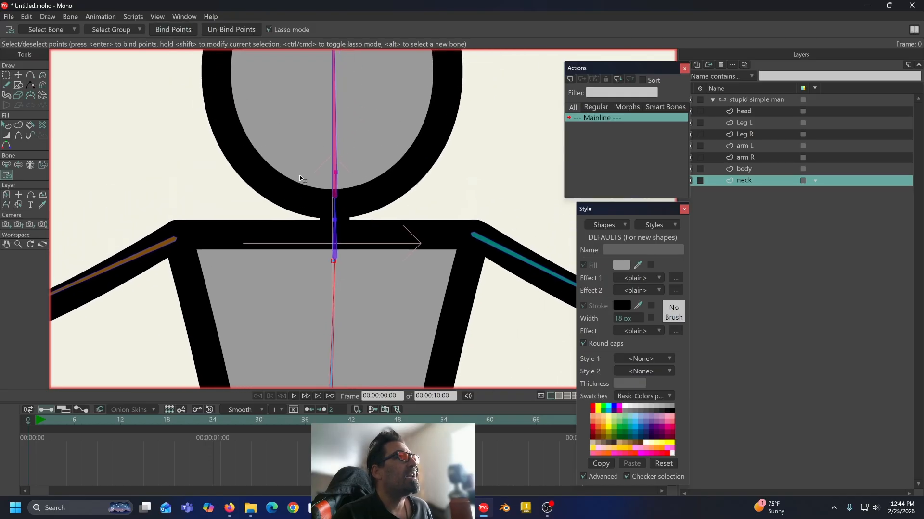
click(19, 165)
drag(312, 172, 300, 222)
drag(316, 156, 466, 85)
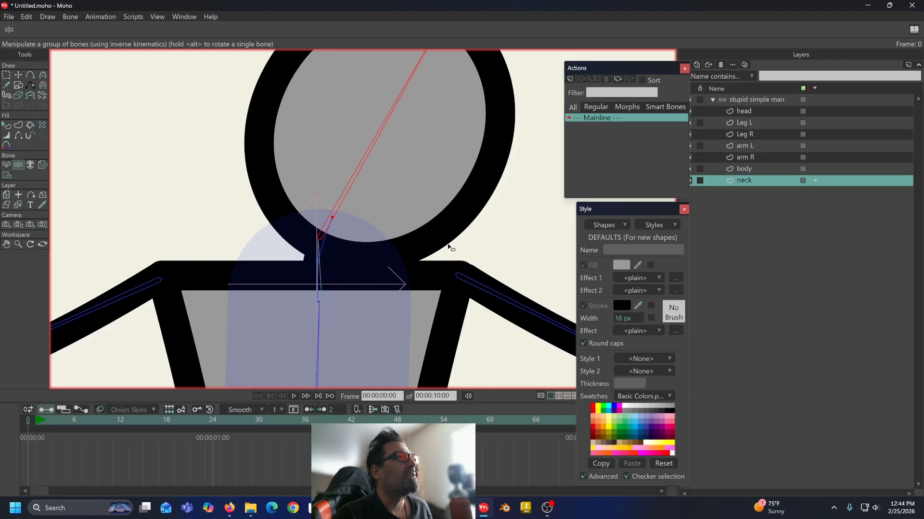
drag(369, 162, 339, 57)
drag(322, 275, 310, 291)
Step: Test how the neck follows the torso by moving the chest bone with Manipulate Bones
scroll(340, 313, down, 3)
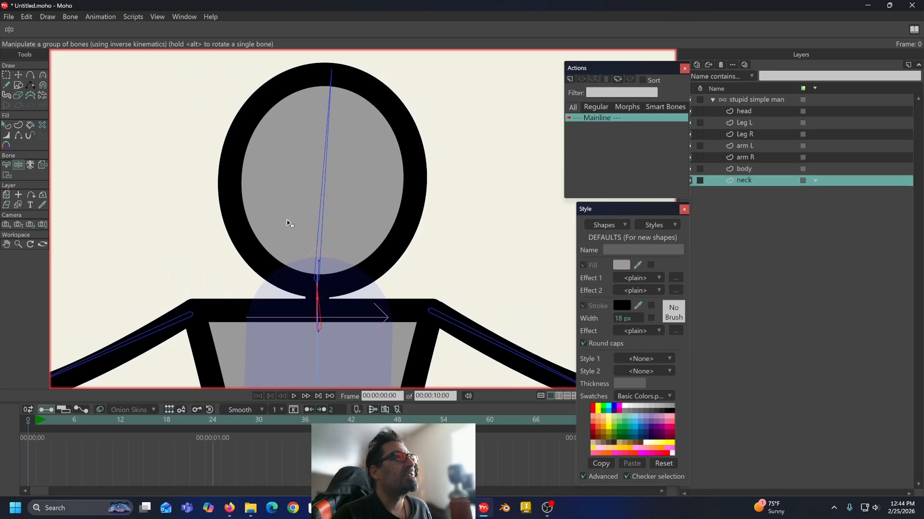
scroll(417, 165, down, 1)
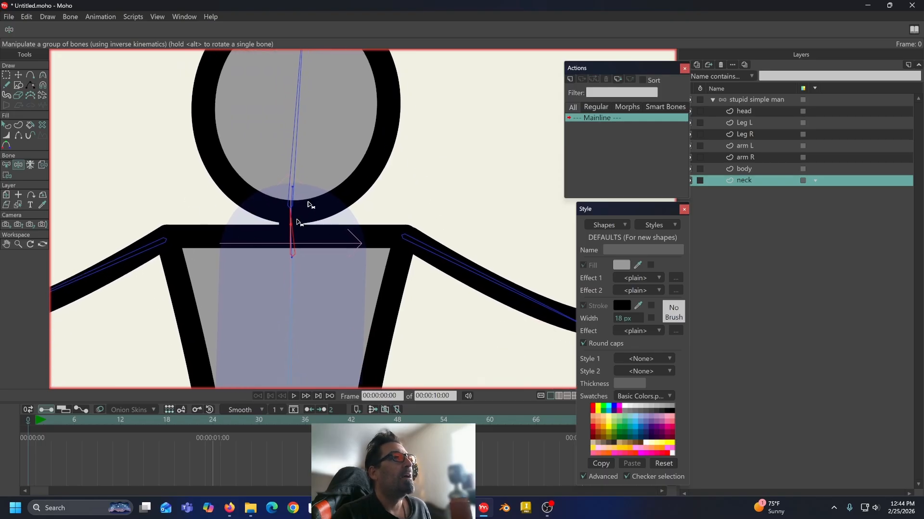
scroll(274, 238, up, 1)
scroll(313, 180, down, 3)
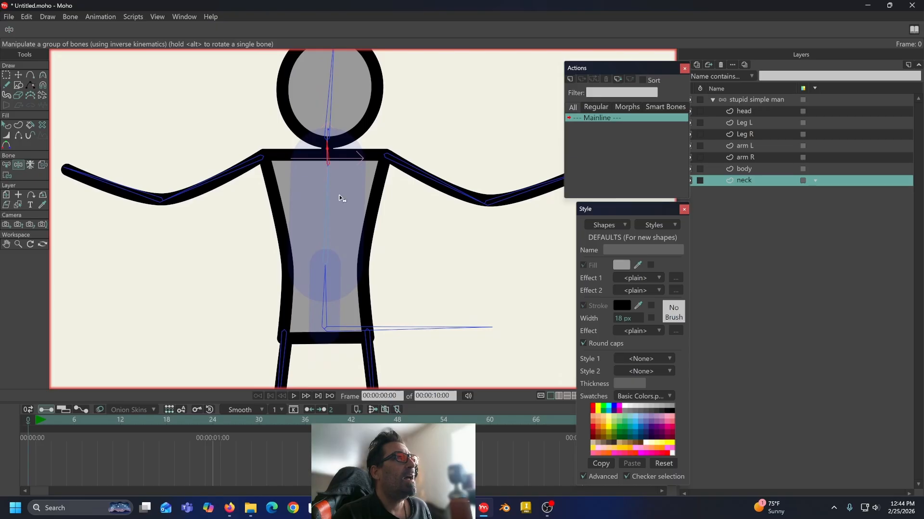
drag(326, 186, 307, 210)
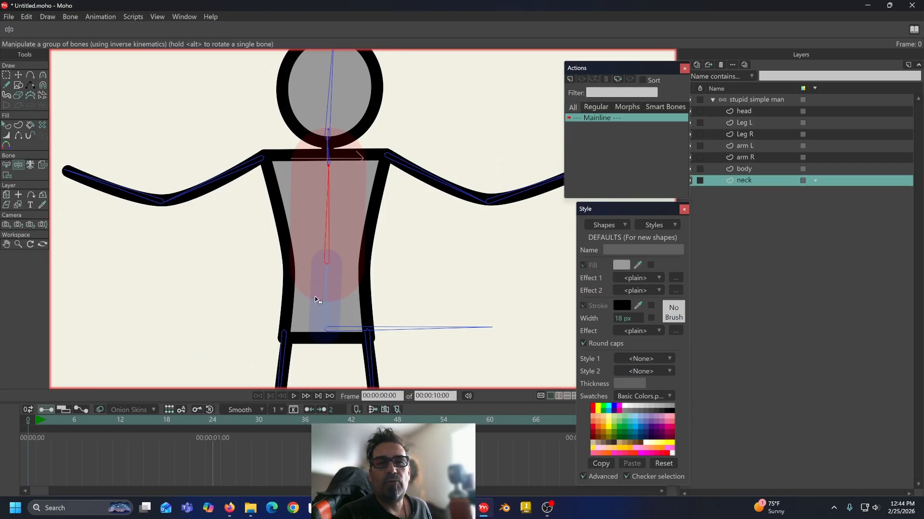
Step: Select the arm upper R bone and make the arm R layer active
scroll(269, 248, down, 2)
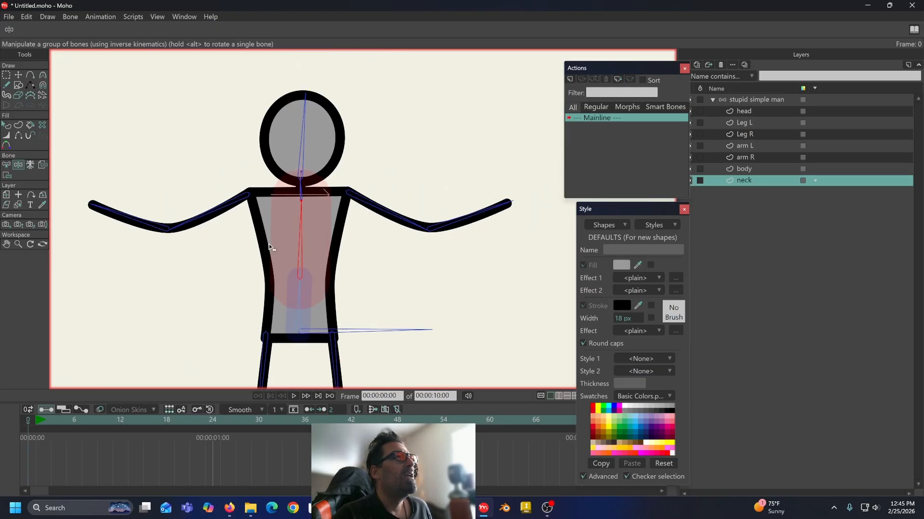
drag(242, 234, 289, 237)
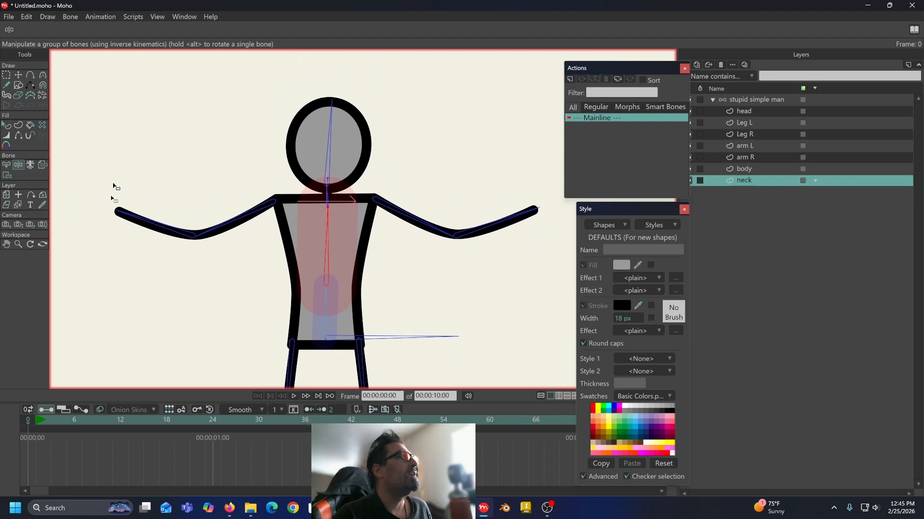
click(7, 165)
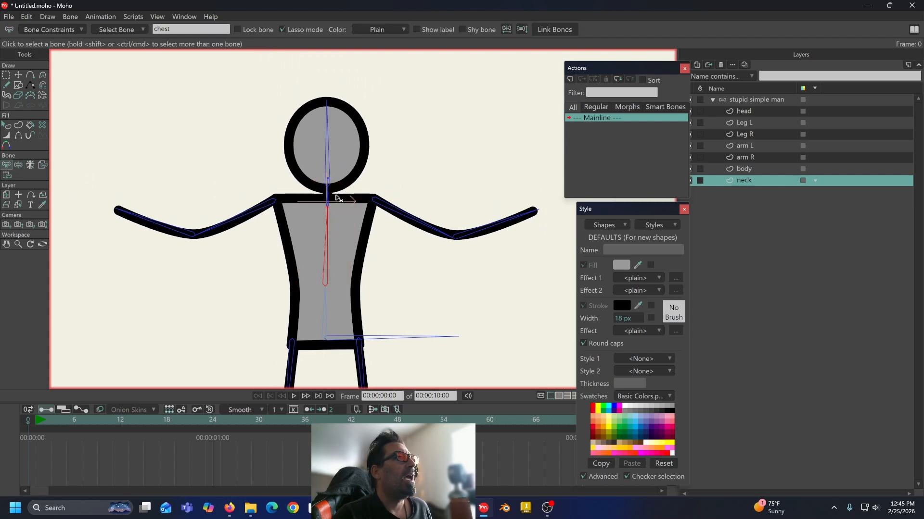
click(259, 210)
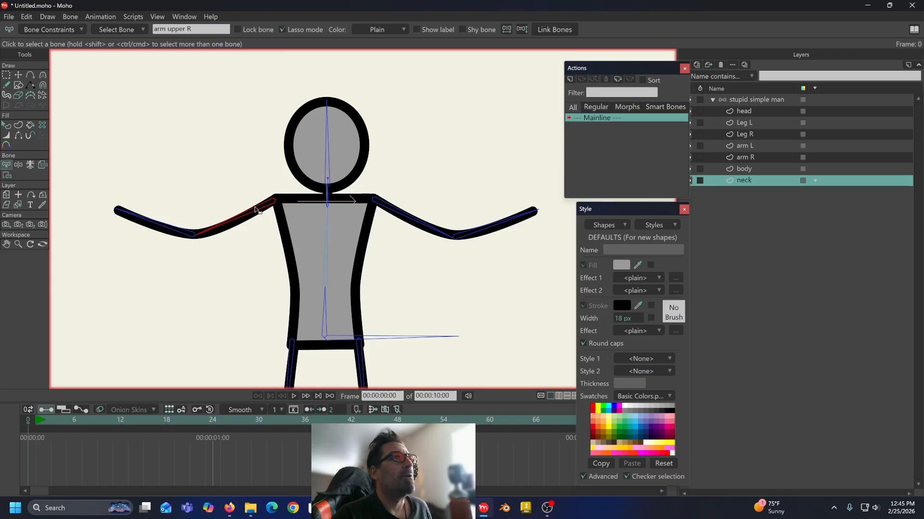
click(745, 156)
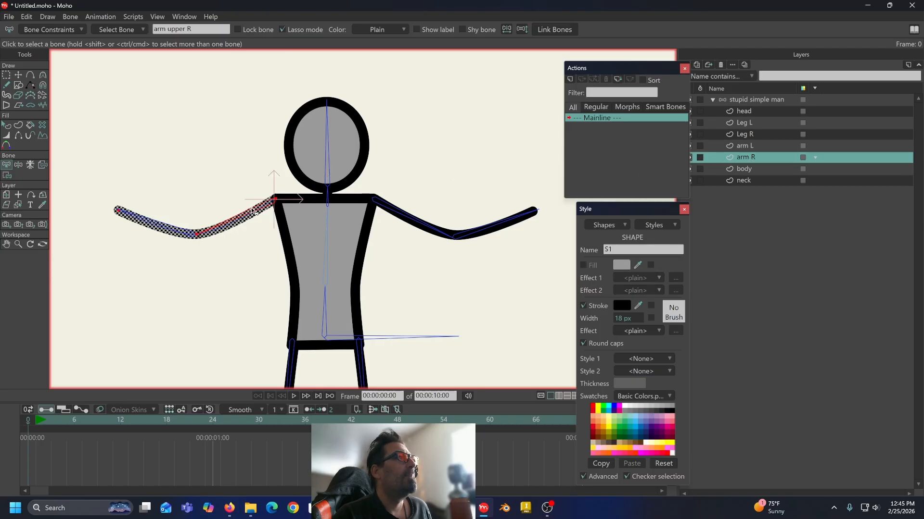
Step: Move the arm upper R bone with Manipulate Bones and examine how the arm R layer's points respond to it
scroll(258, 210, up, 3)
mouse_move(293, 194)
mouse_down()
mouse_move(378, 188)
mouse_move(299, 202)
mouse_up()
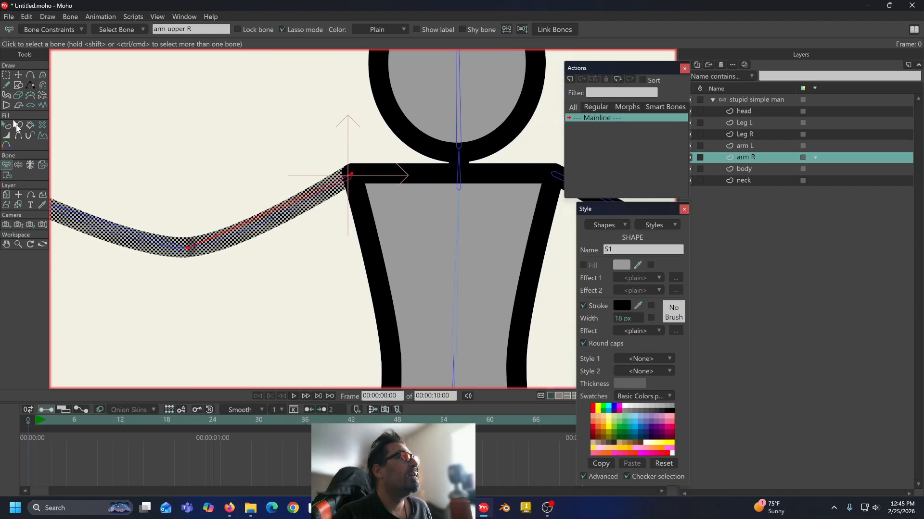
click(18, 165)
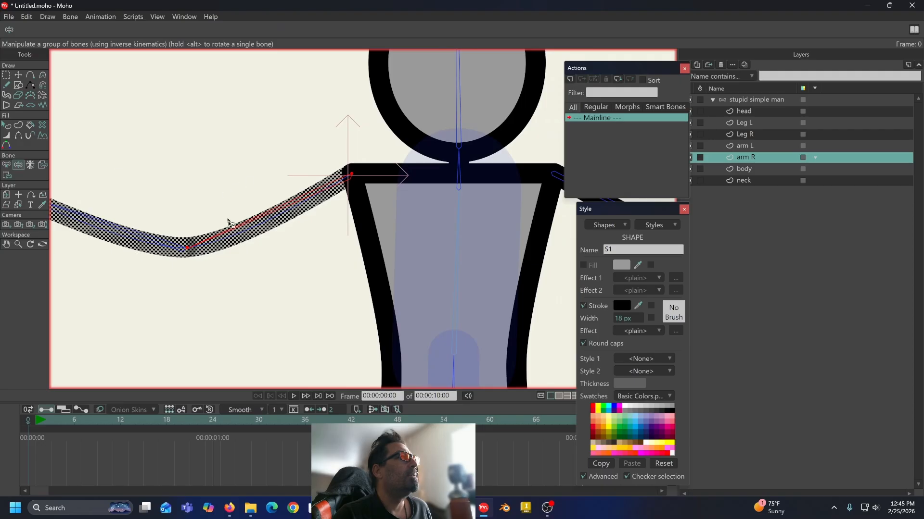
mouse_move(228, 221)
mouse_down()
mouse_move(233, 183)
mouse_move(259, 162)
mouse_up()
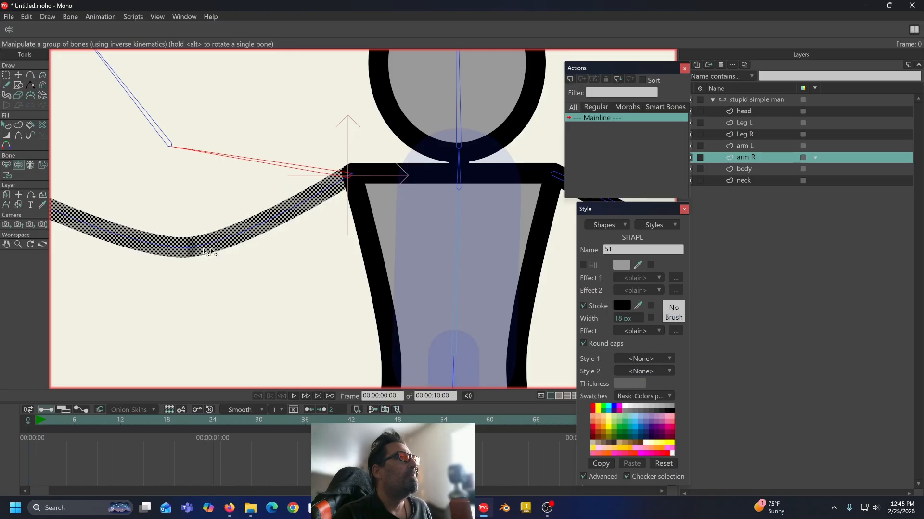
drag(244, 192, 308, 189)
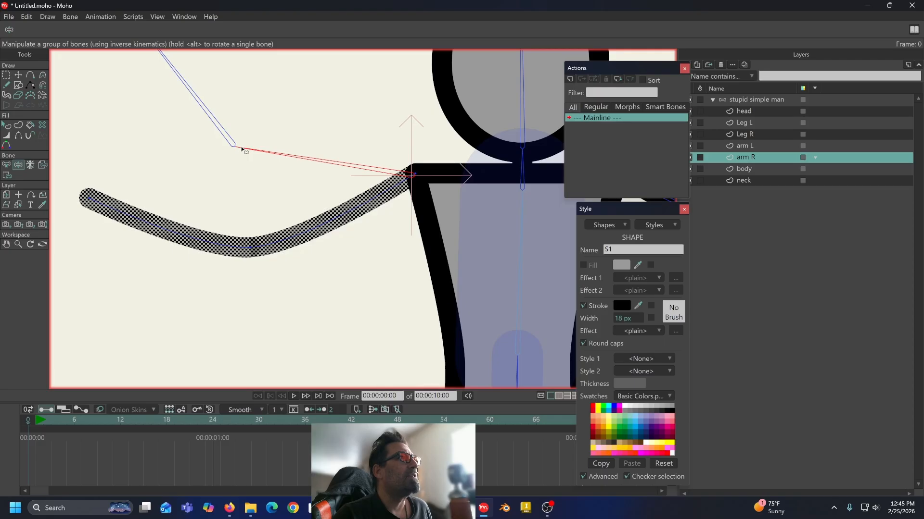
drag(196, 192, 245, 227)
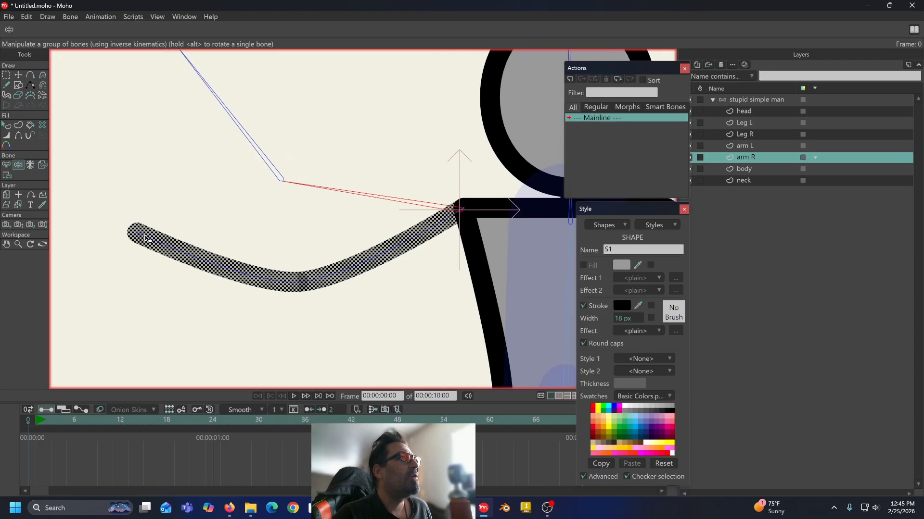
drag(162, 124, 150, 137)
scroll(150, 118, down, 2)
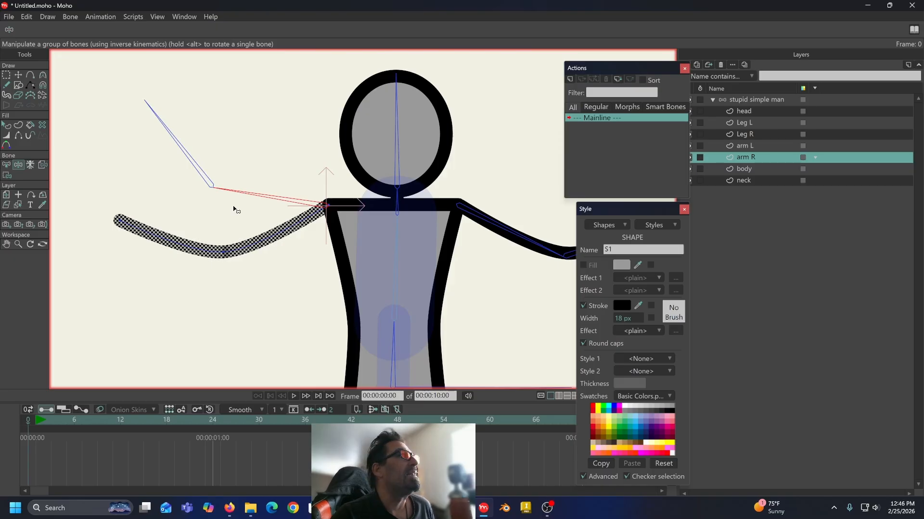
Step: Bind the arm R layer's shoulder point to the chest bone and test it by raising the arm upper R bone
click(7, 165)
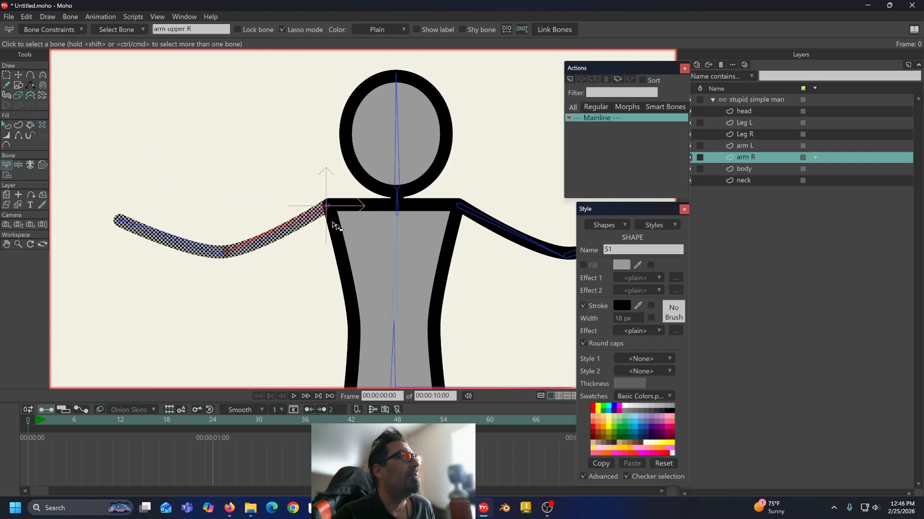
click(398, 258)
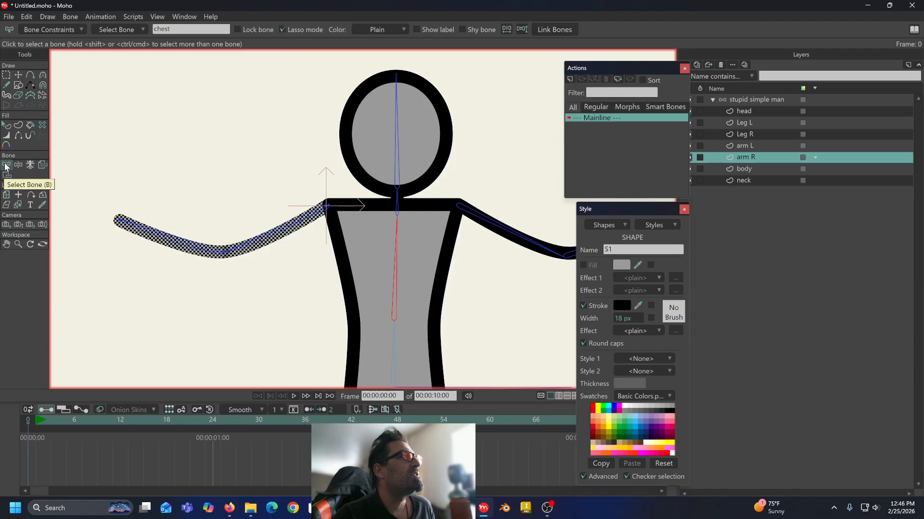
click(6, 177)
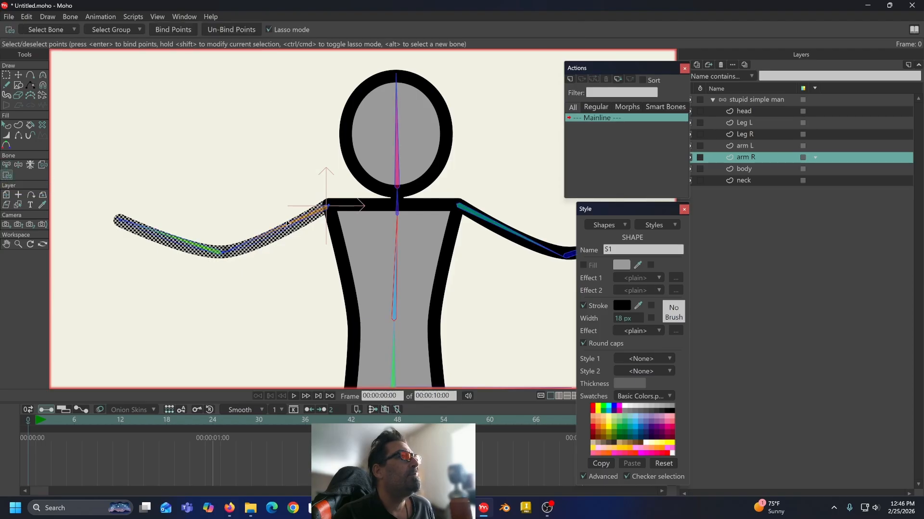
click(330, 202)
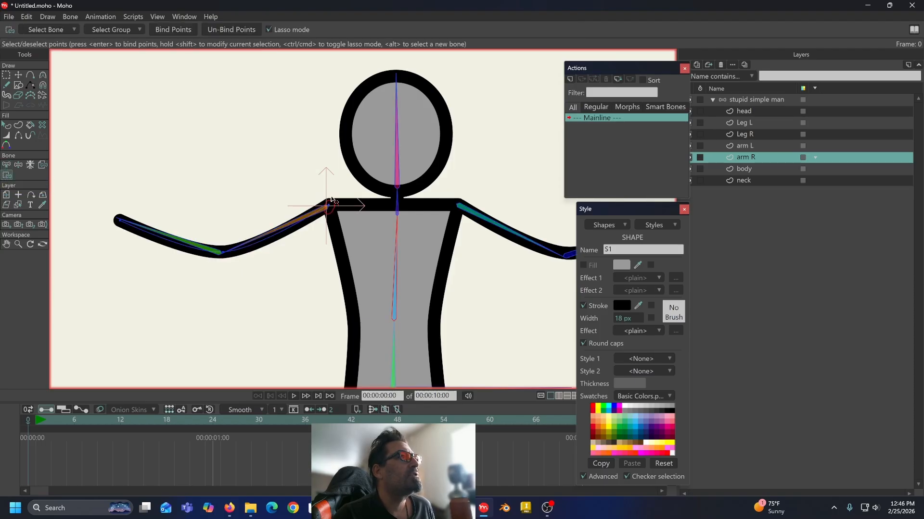
click(330, 212)
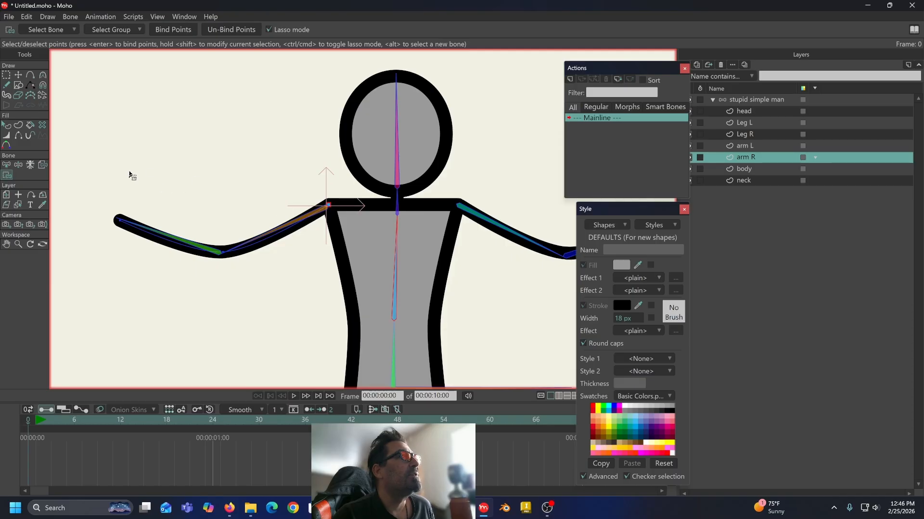
click(21, 165)
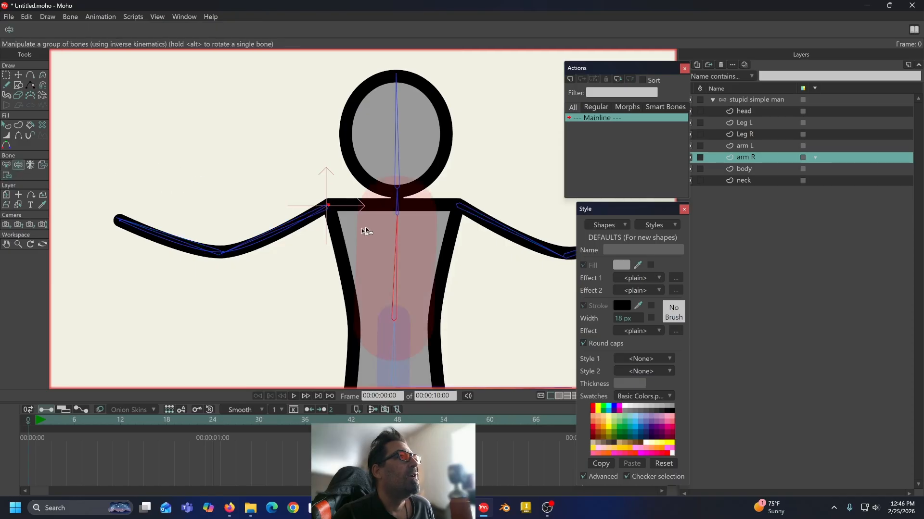
drag(282, 230, 287, 199)
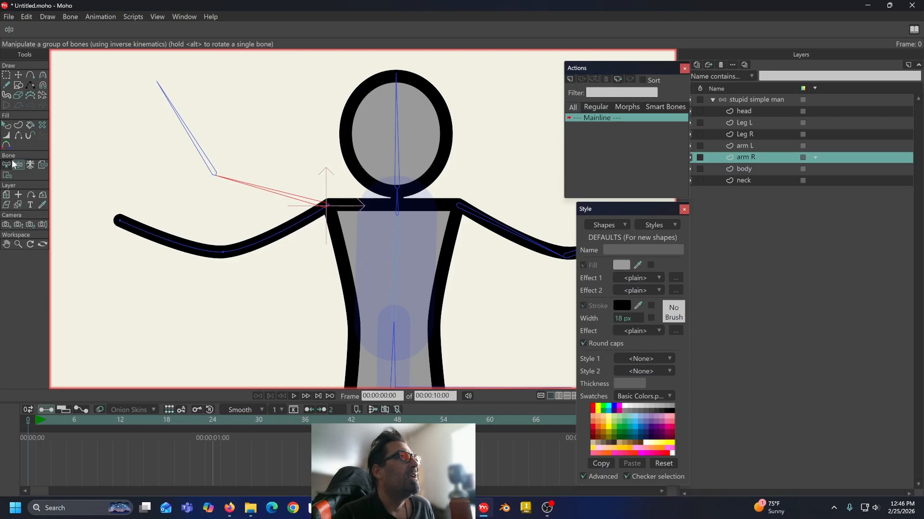
Step: Bind the arm R layer's elbow point to the arm upper R bone and test it by raising that bone
click(6, 176)
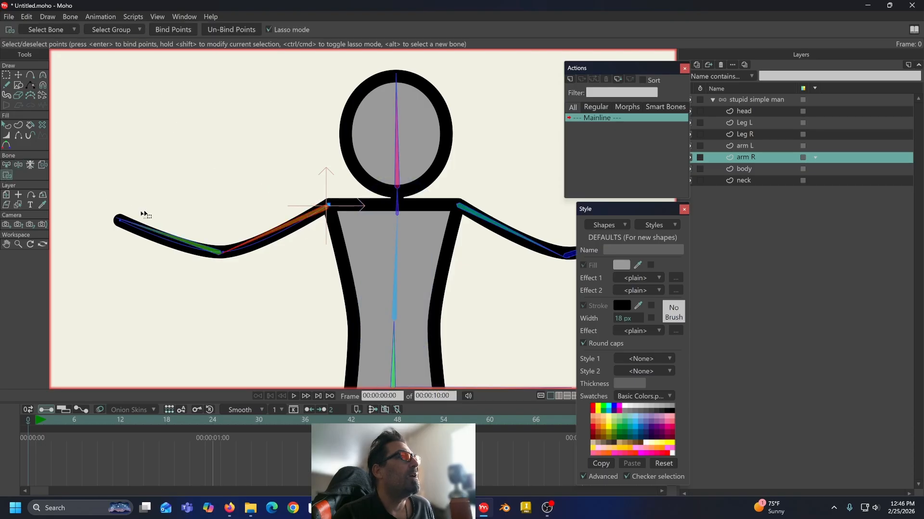
click(288, 224)
click(6, 165)
click(266, 178)
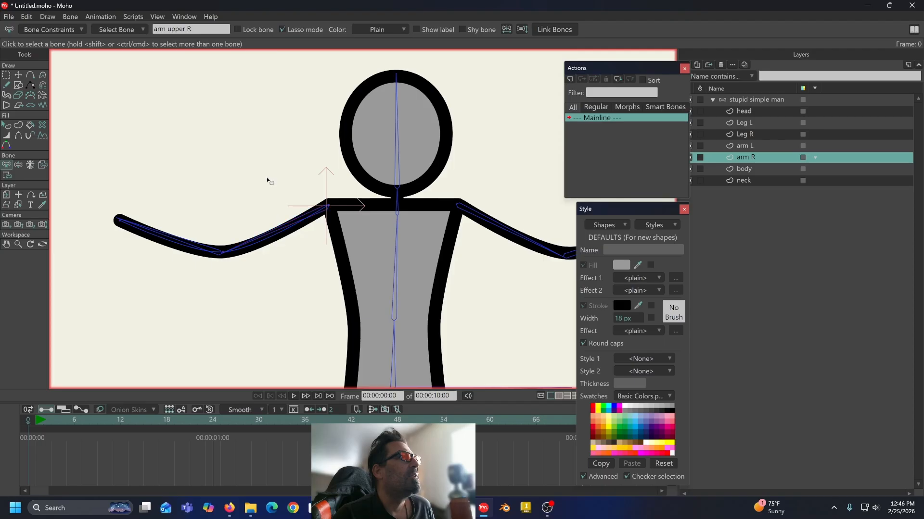
click(290, 223)
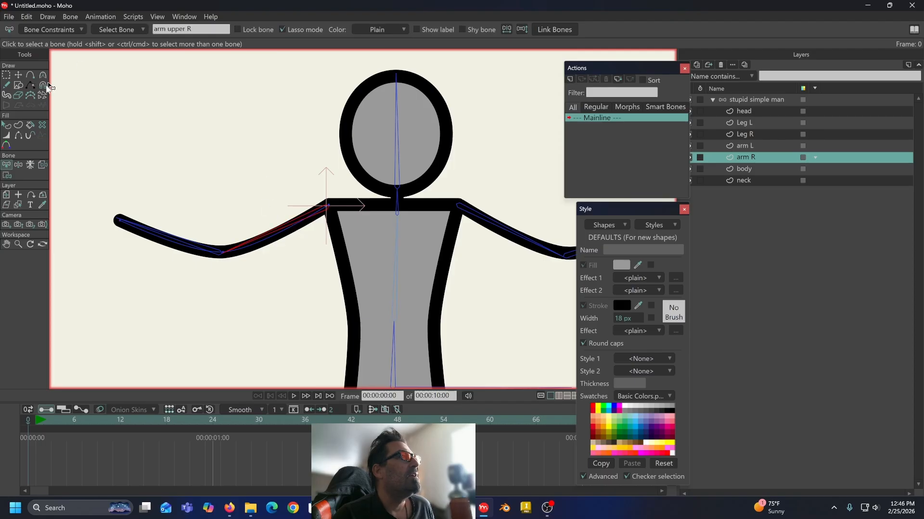
click(7, 176)
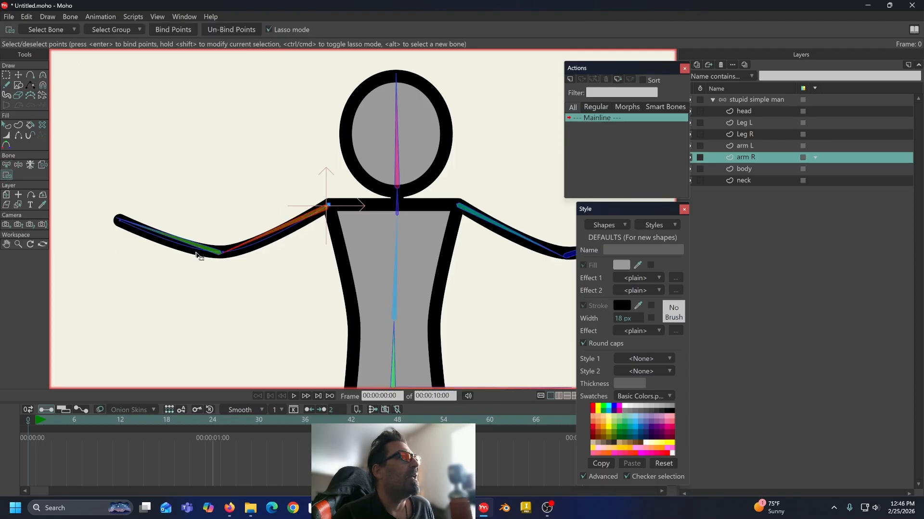
mouse_move(250, 244)
mouse_down()
mouse_move(227, 241)
mouse_move(214, 271)
mouse_move(231, 233)
mouse_move(243, 240)
mouse_up()
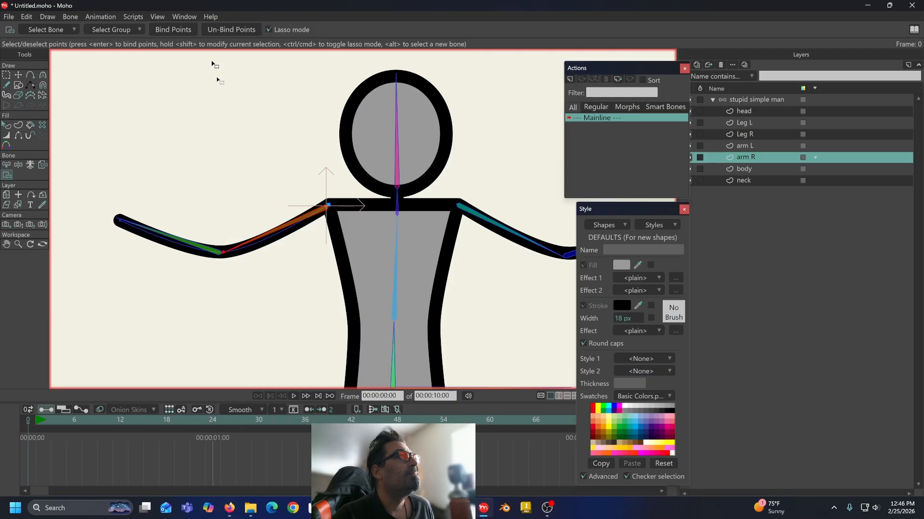
click(180, 29)
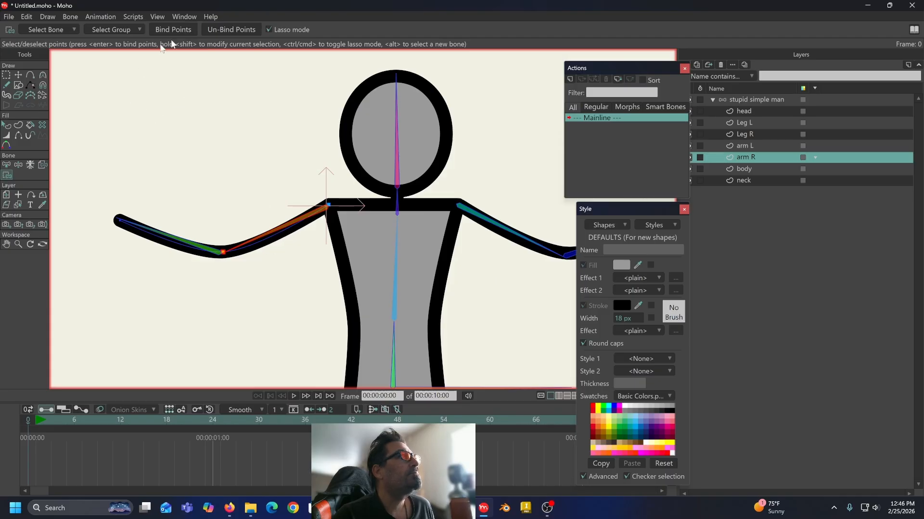
click(19, 164)
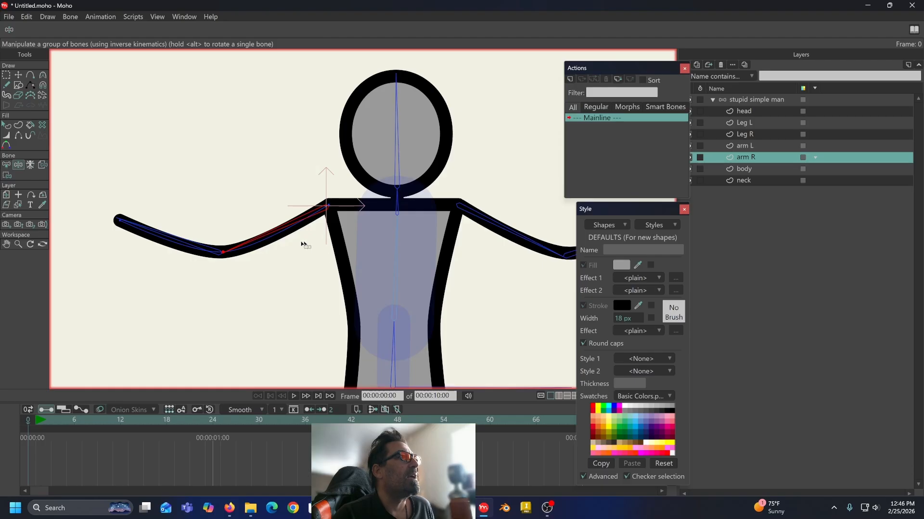
drag(284, 231, 293, 161)
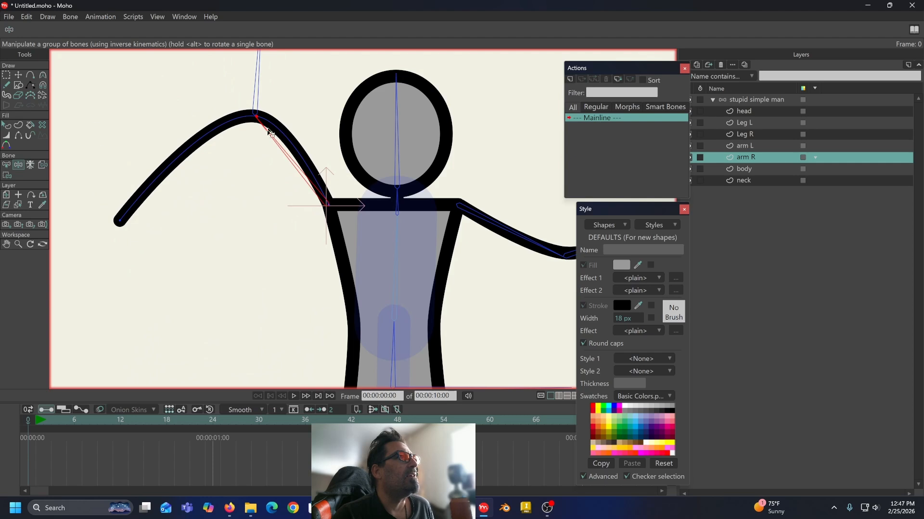
Step: Bind the arm R layer's hand point to the right forearm bone
drag(278, 140, 222, 250)
click(29, 415)
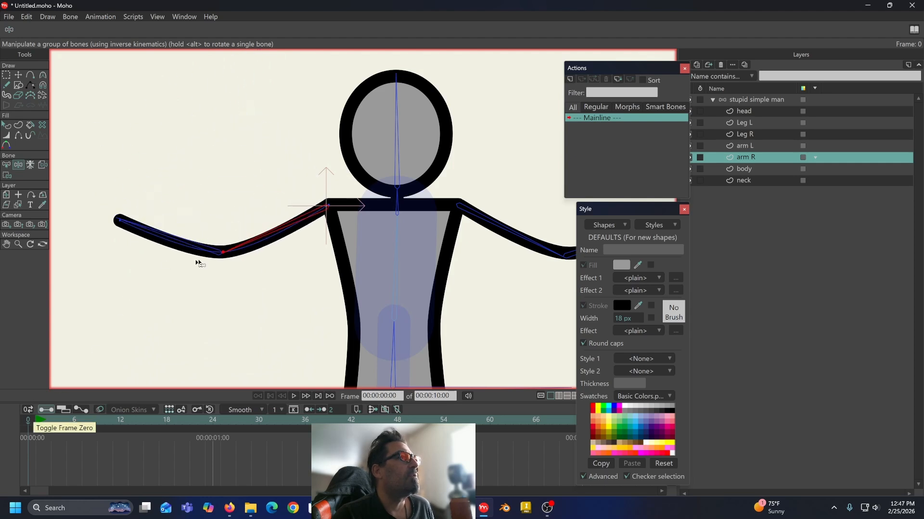
click(5, 166)
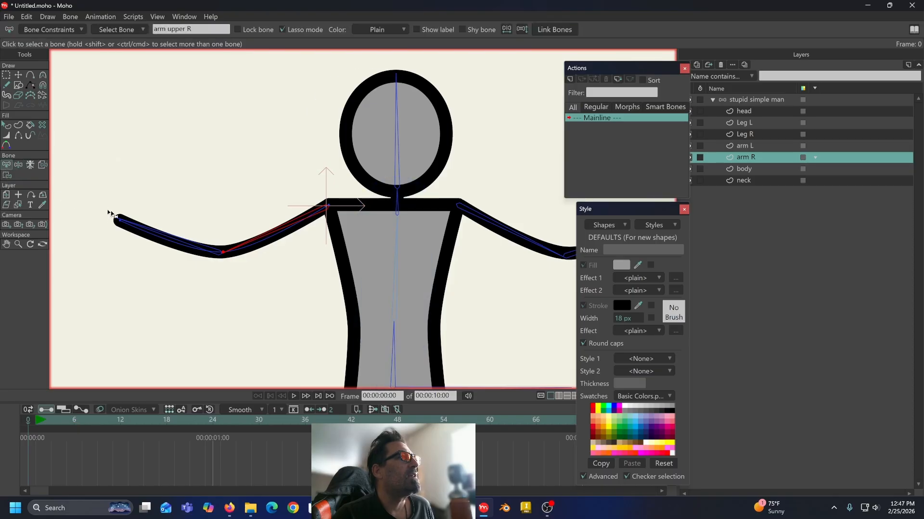
click(157, 237)
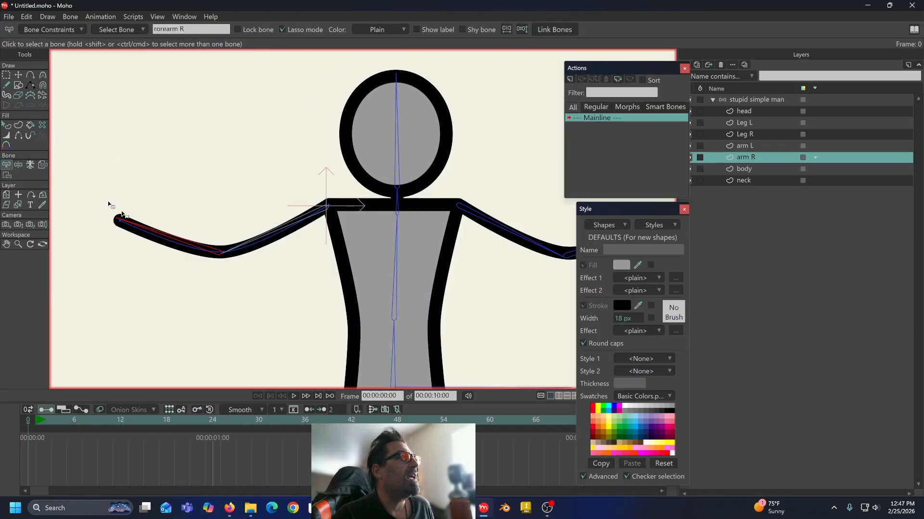
click(7, 175)
mouse_move(138, 214)
mouse_down()
mouse_move(110, 208)
mouse_move(105, 225)
mouse_move(123, 243)
mouse_move(143, 224)
mouse_move(129, 201)
mouse_move(127, 230)
mouse_up()
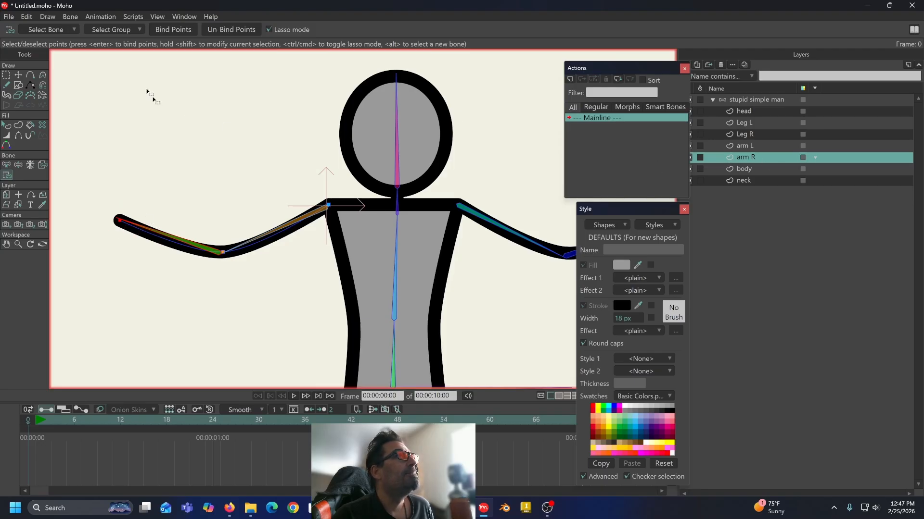
click(174, 28)
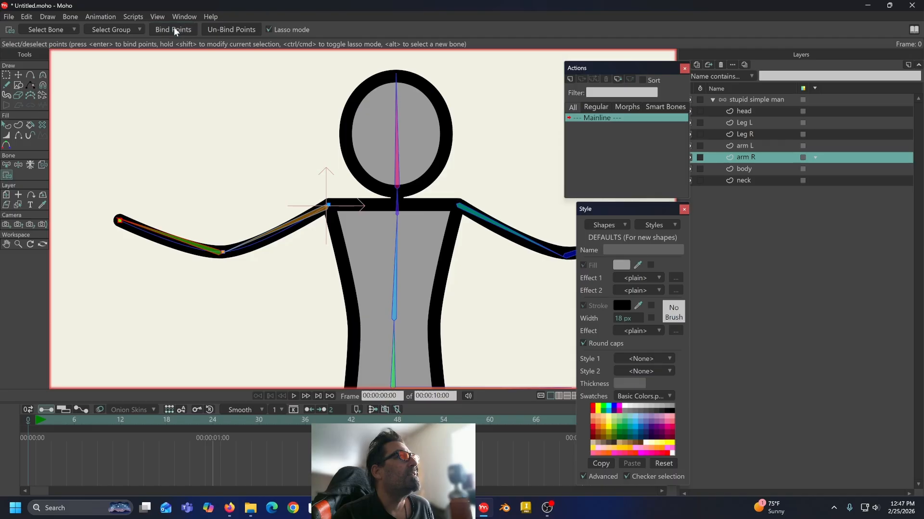
Step: Test the right hand point's binding by bending the right forearm bone with Manipulate Bones
click(19, 165)
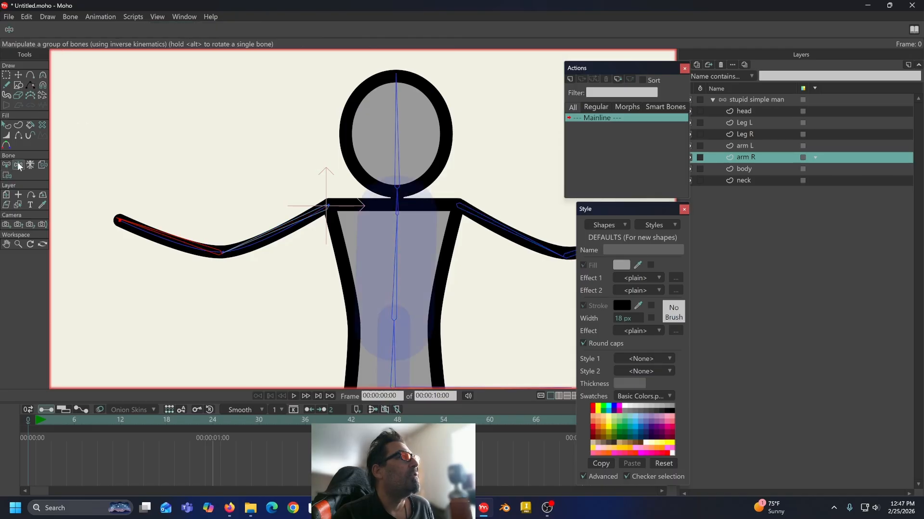
drag(164, 234, 217, 144)
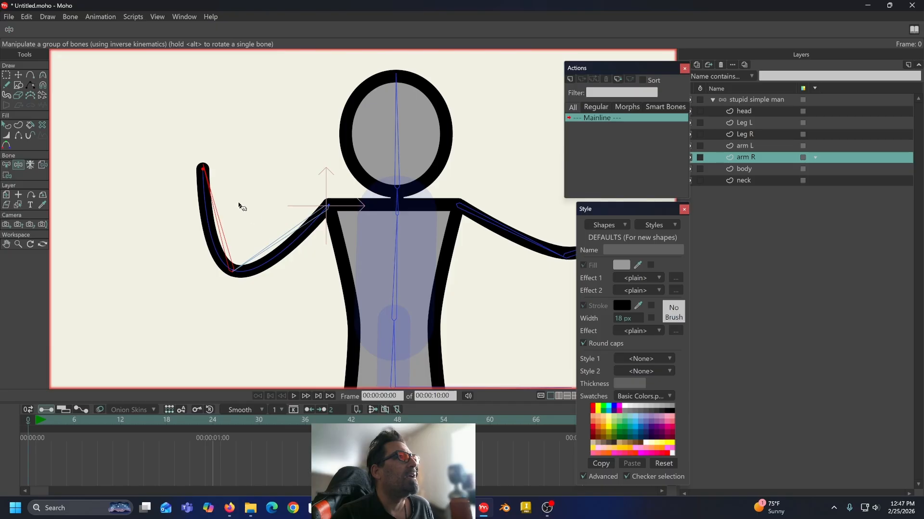
mouse_move(224, 228)
mouse_down()
mouse_move(175, 261)
mouse_move(305, 309)
mouse_move(309, 216)
mouse_move(375, 171)
mouse_move(221, 123)
mouse_move(180, 295)
mouse_move(156, 244)
mouse_up()
Step: Make the arm L layer active and bind its shoulder point to the chest bone
drag(258, 216, 147, 198)
drag(257, 197, 191, 195)
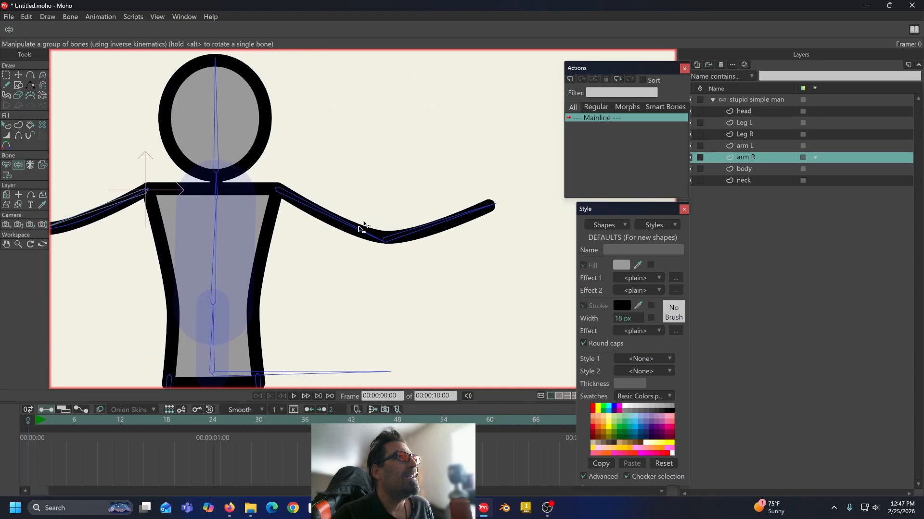
click(6, 165)
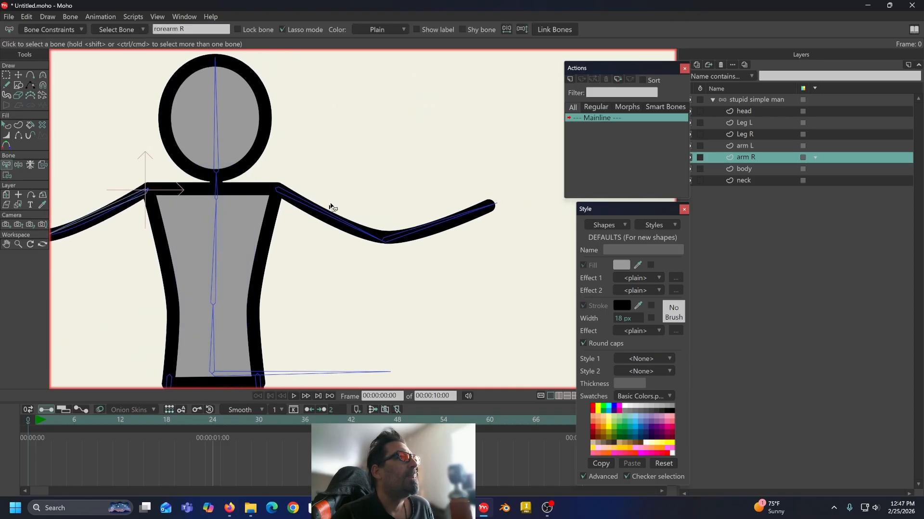
click(216, 228)
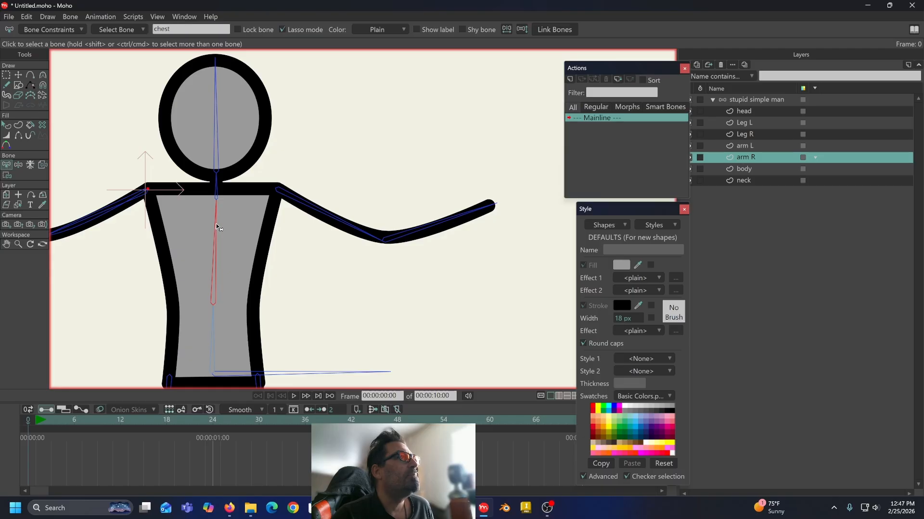
click(754, 145)
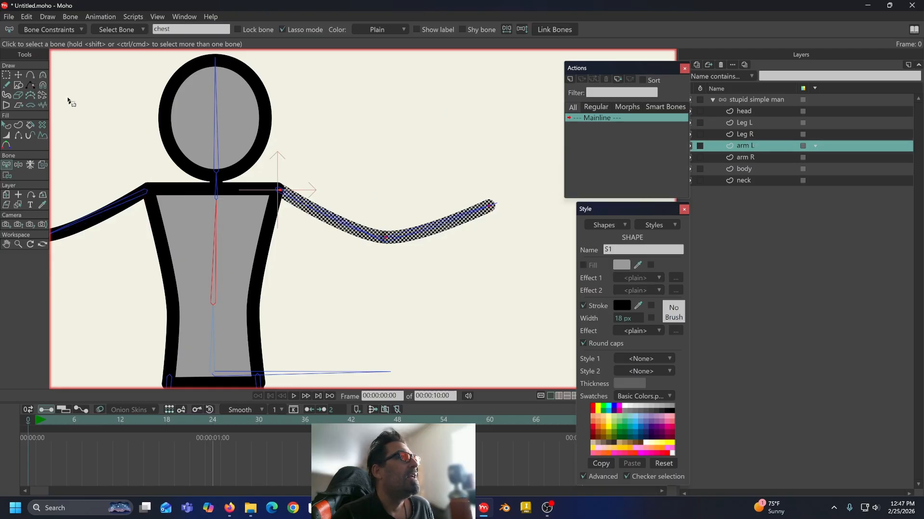
click(6, 176)
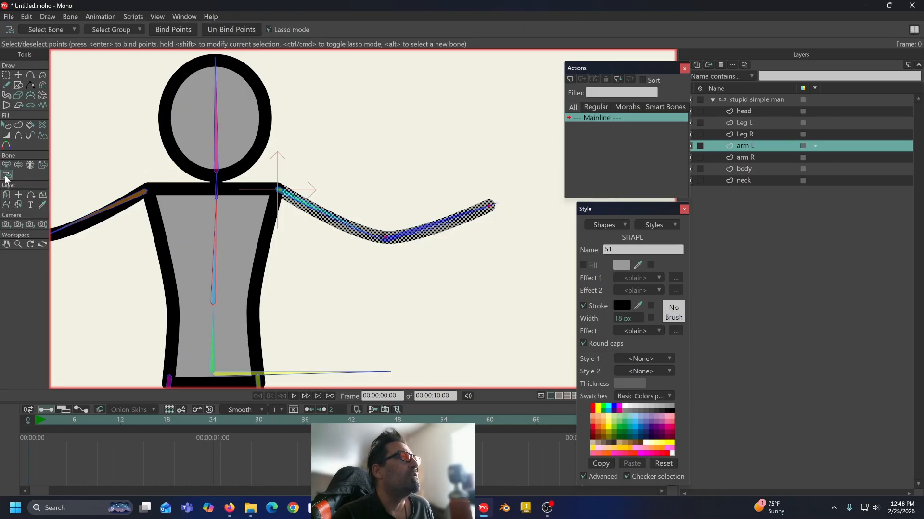
click(317, 196)
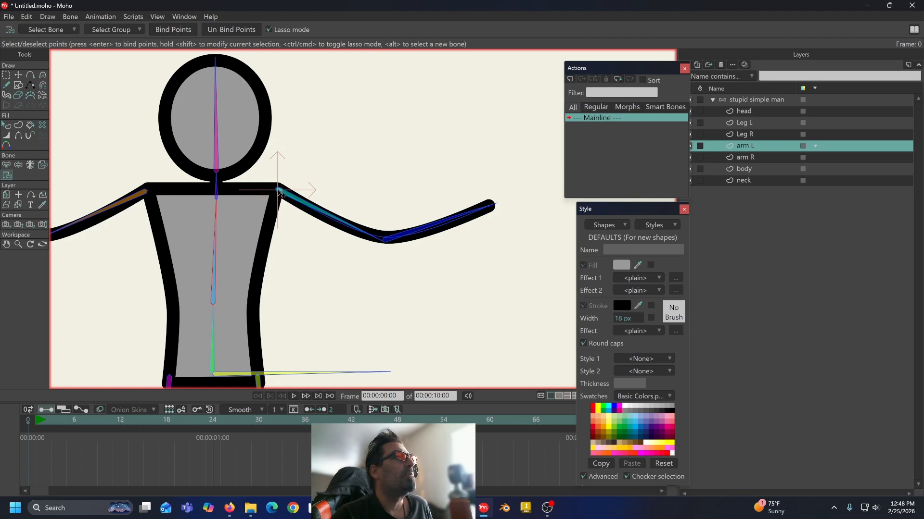
Step: Bind the arm L layer's elbow point to the arm upper L bone
key(b)
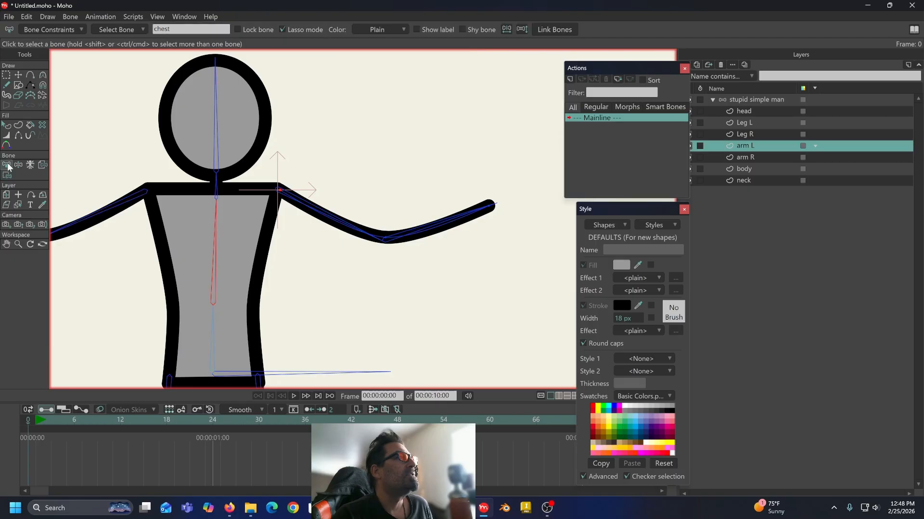
click(327, 216)
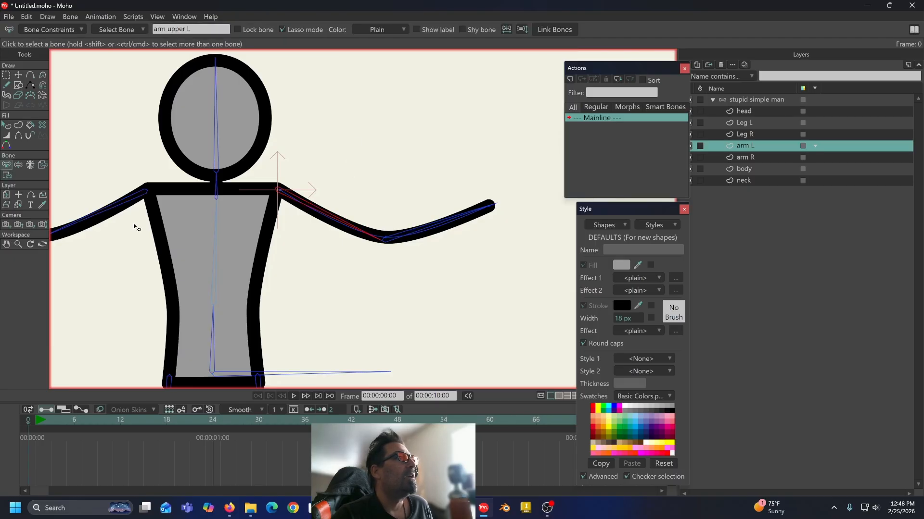
click(6, 176)
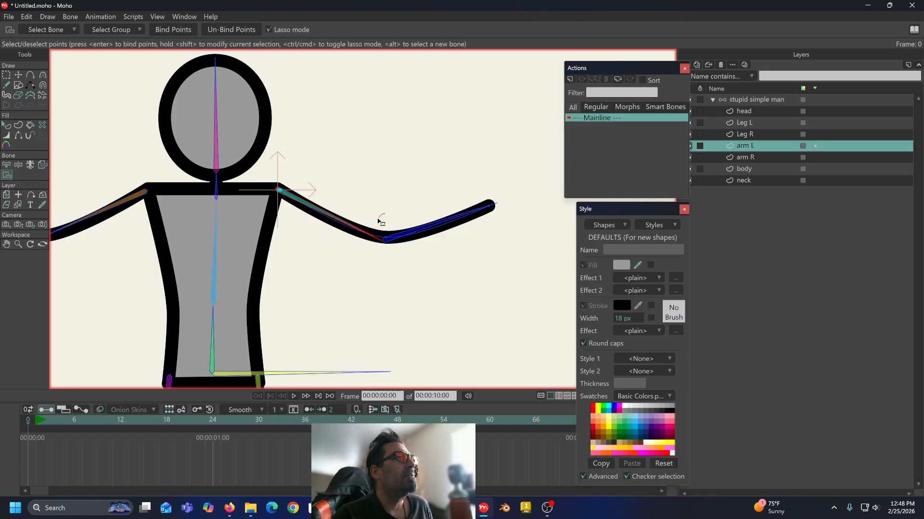
mouse_move(378, 220)
mouse_down()
mouse_move(381, 260)
mouse_move(392, 255)
mouse_move(396, 226)
mouse_move(374, 212)
mouse_up()
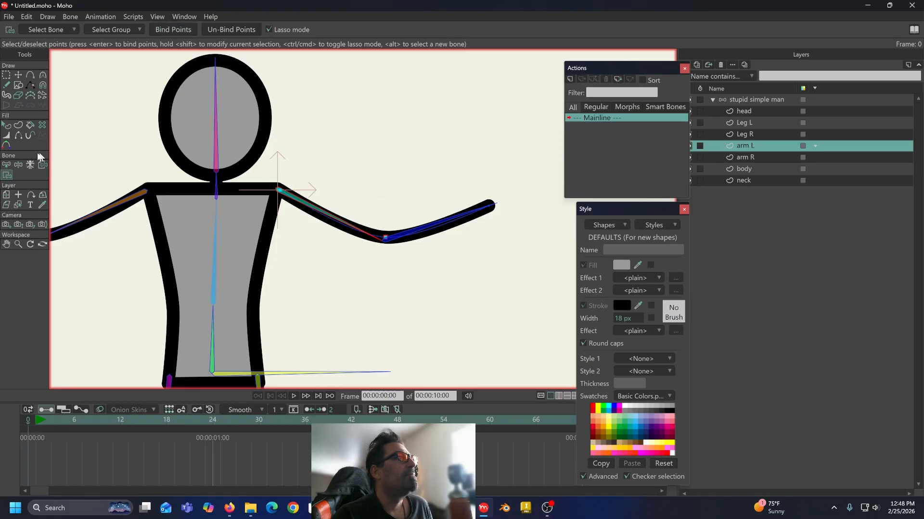
Step: Bind the arm L layer's hand point to the forearm L bone
click(7, 166)
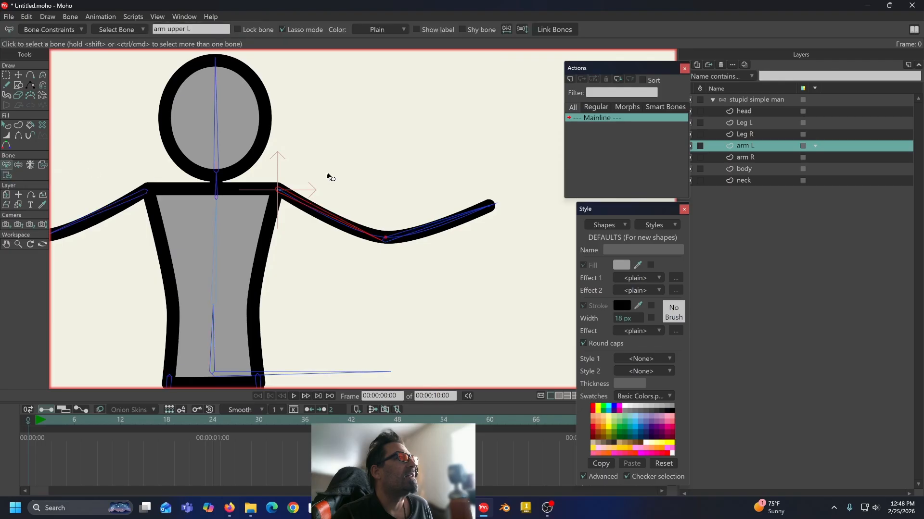
click(461, 218)
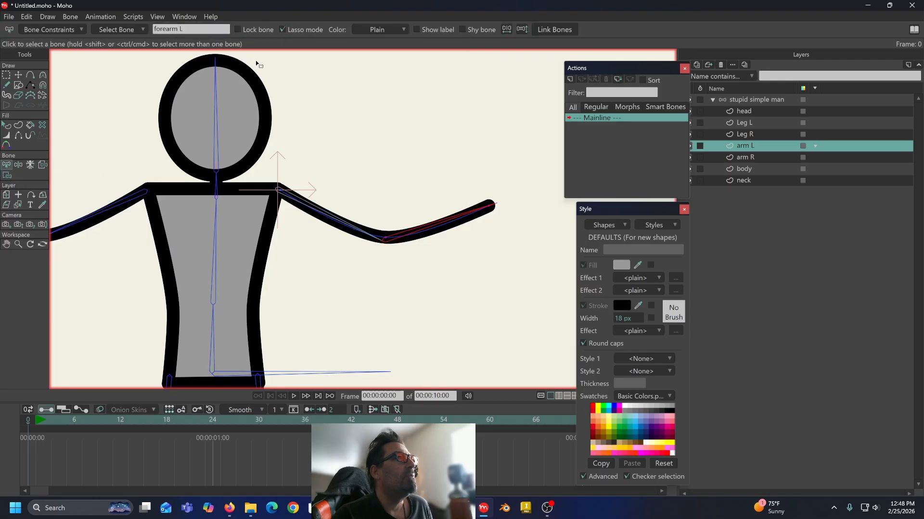
click(7, 176)
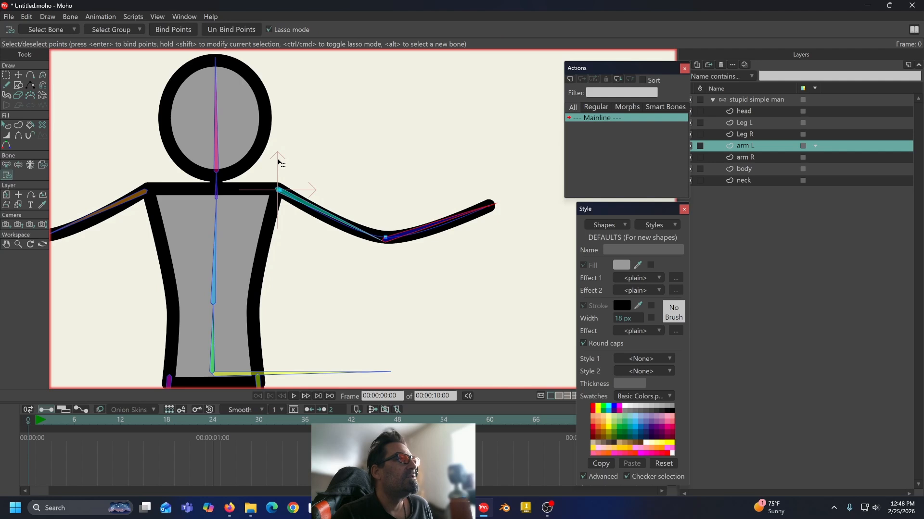
mouse_move(443, 171)
mouse_down()
mouse_move(442, 193)
mouse_move(499, 215)
mouse_move(515, 203)
mouse_move(487, 199)
mouse_up()
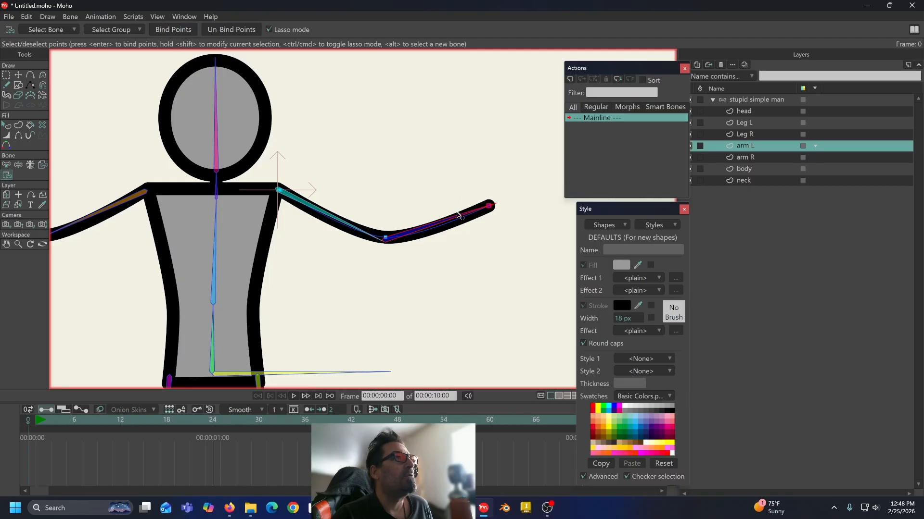
Step: Test the rig with Manipulate Bones by bending both forearms and tilting the head and chest, examining how the arms, torso and legs follow
scroll(455, 215, down, 1)
drag(455, 214, 497, 216)
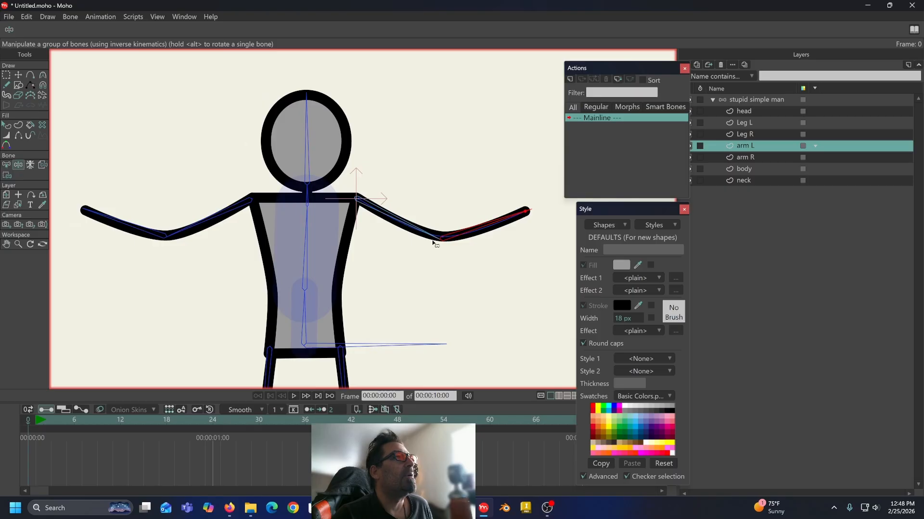
drag(483, 220, 400, 156)
drag(124, 221, 233, 149)
mouse_move(310, 143)
mouse_down()
mouse_move(338, 144)
mouse_move(318, 138)
mouse_up()
drag(306, 224, 331, 201)
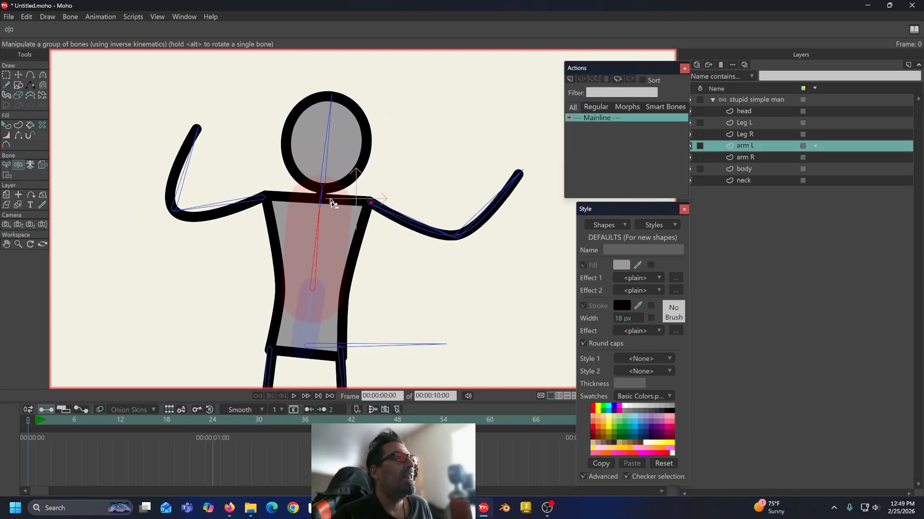
drag(336, 235, 320, 97)
mouse_move(327, 174)
mouse_down()
mouse_move(335, 168)
mouse_move(326, 174)
mouse_up()
scroll(332, 164, down, 2)
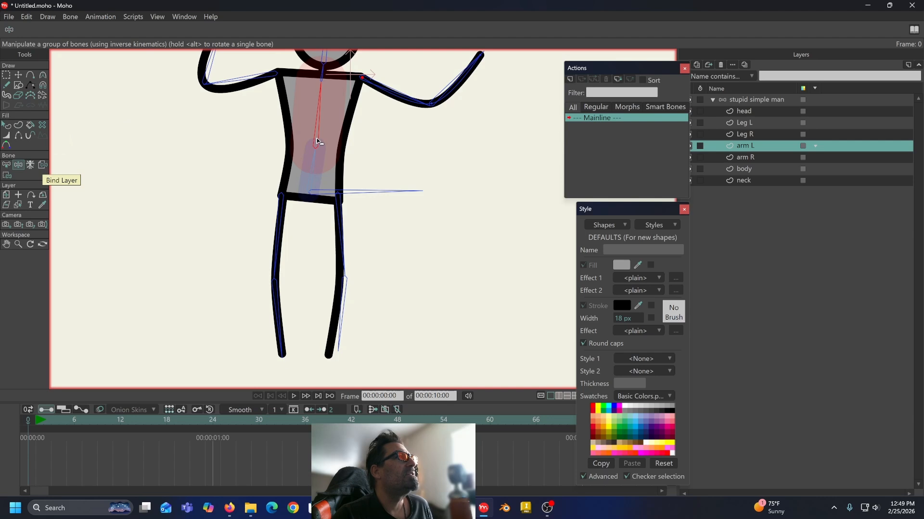
drag(315, 152, 304, 61)
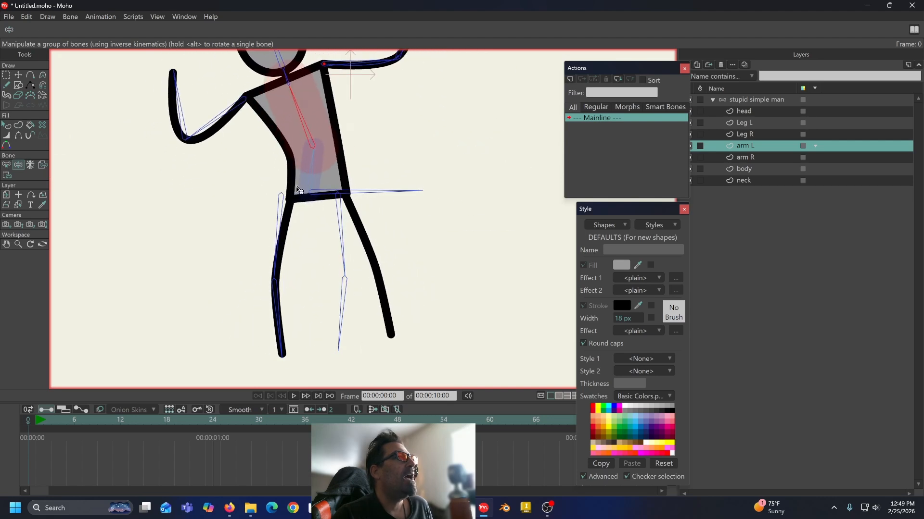
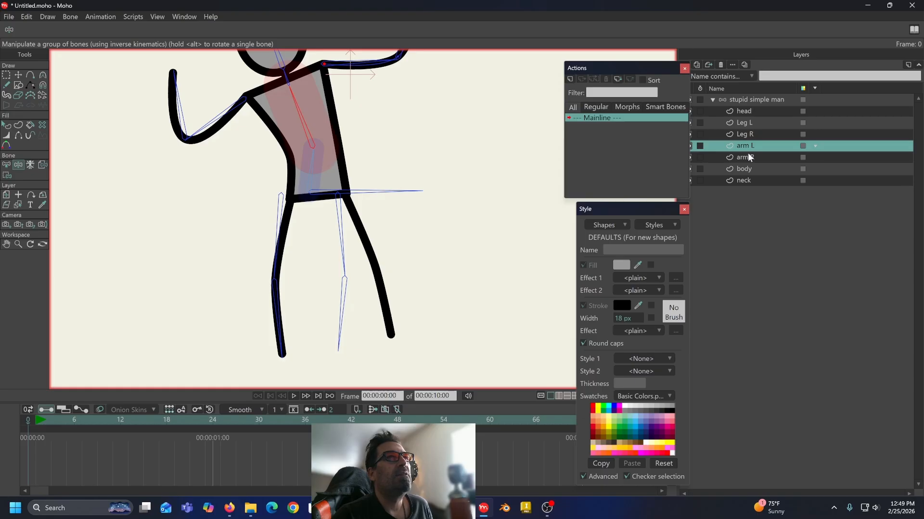
Step: Restore the rest pose, make the body layer active and bind its two hip corner points to the root bone
click(749, 169)
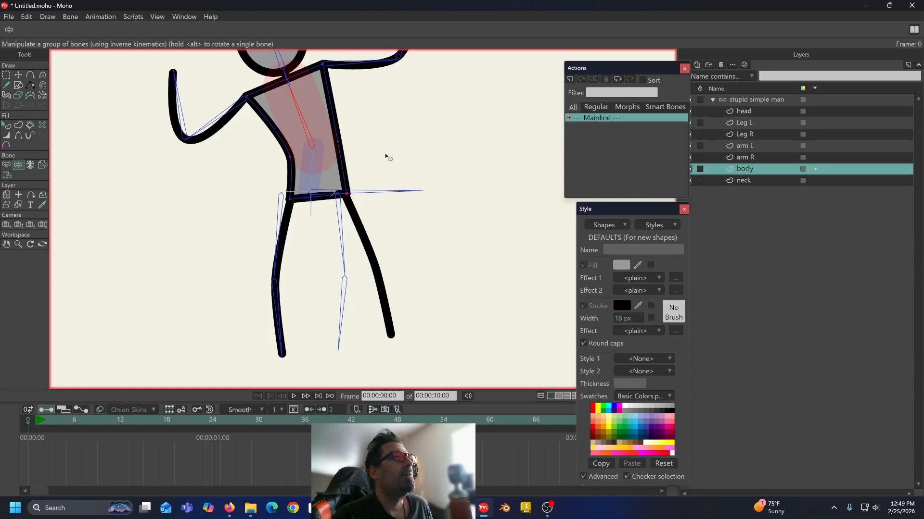
scroll(337, 165, up, 1)
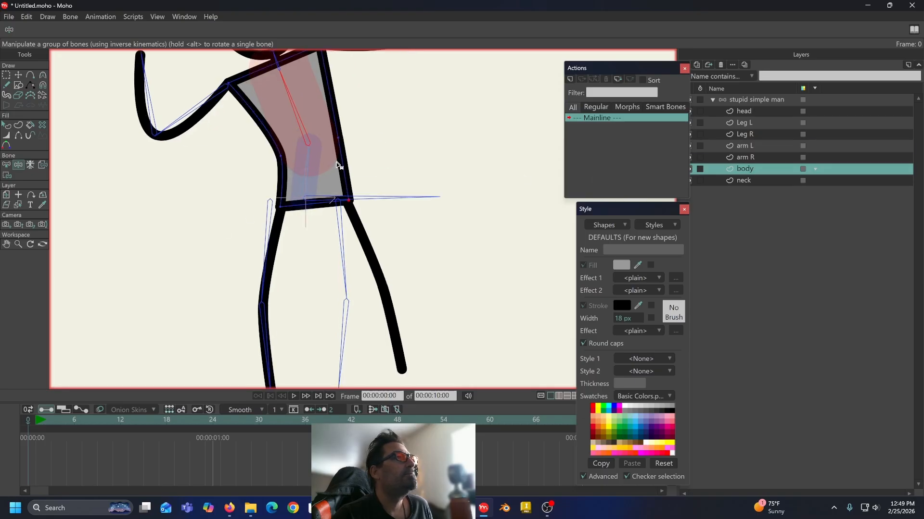
click(27, 417)
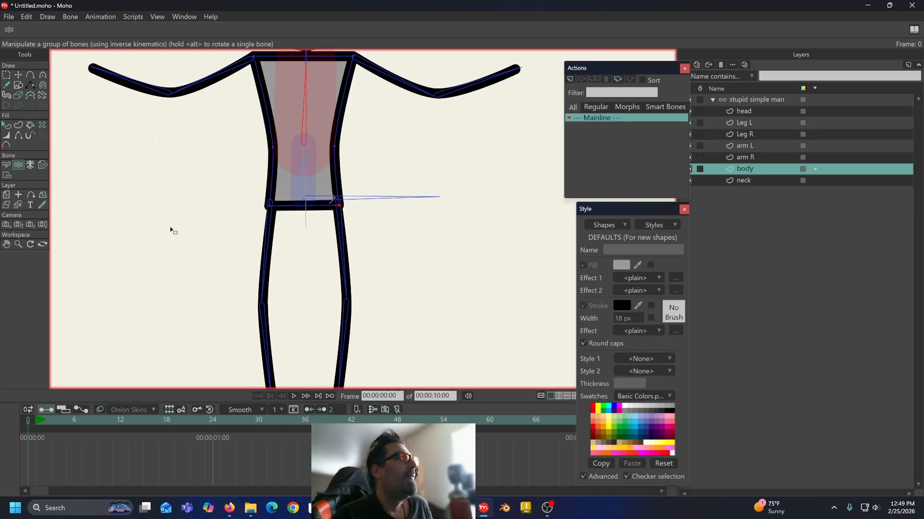
click(6, 165)
click(373, 199)
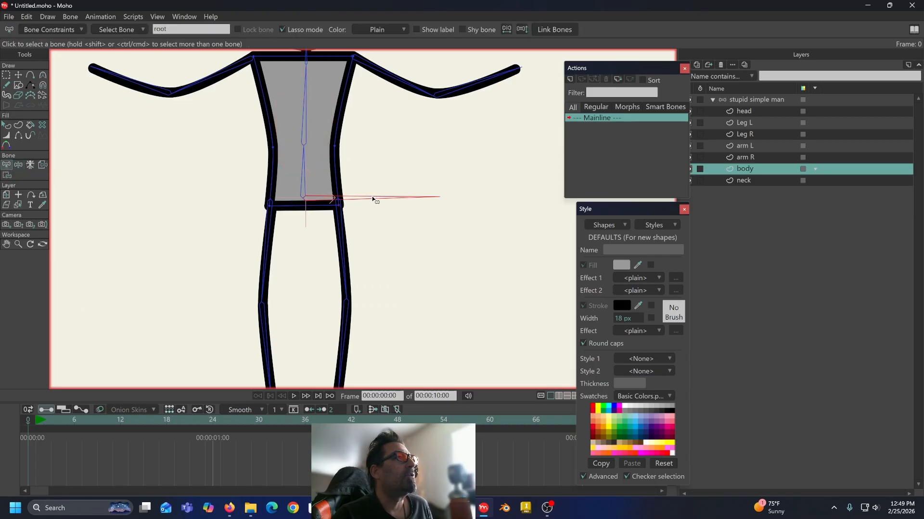
click(7, 176)
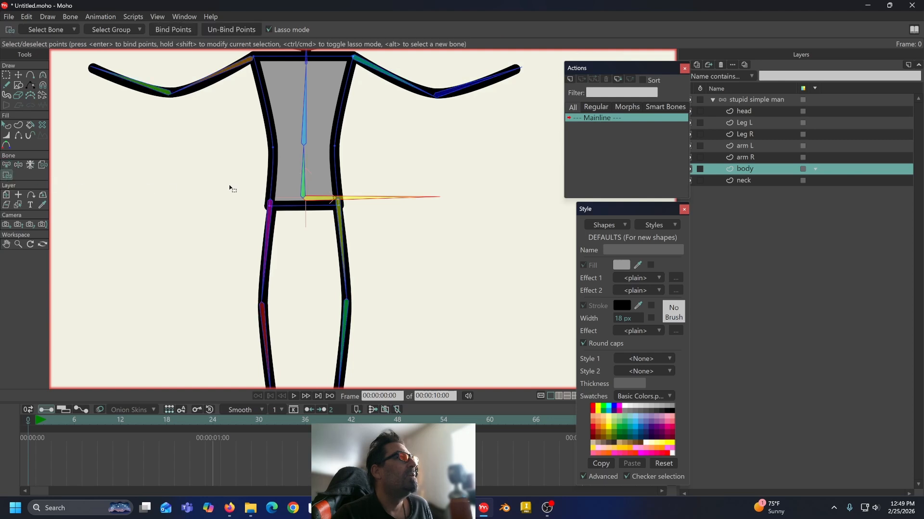
mouse_move(271, 200)
mouse_down()
mouse_move(252, 208)
mouse_move(360, 210)
mouse_move(355, 196)
mouse_move(270, 192)
mouse_move(242, 205)
mouse_up()
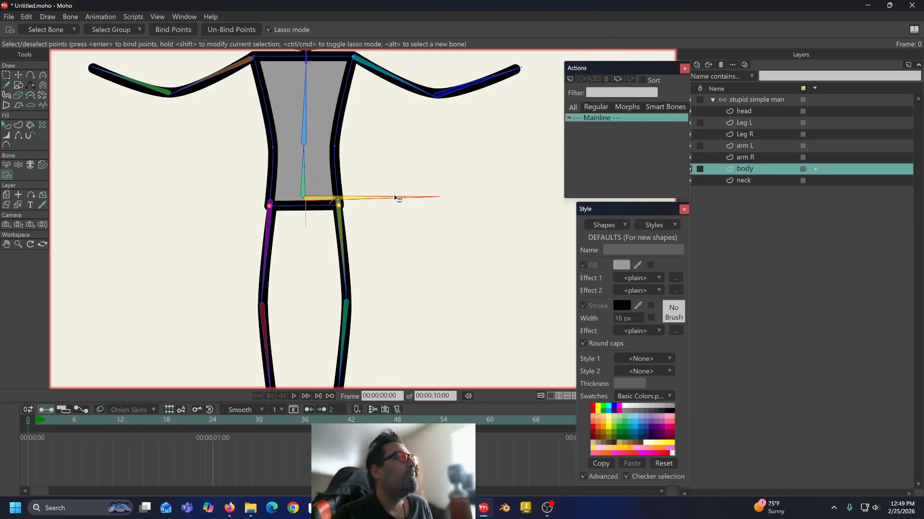
Step: Test the hip points' binding by moving the root bone and bending the lower spine bone
click(18, 166)
mouse_move(350, 200)
mouse_down()
mouse_move(366, 190)
mouse_move(351, 208)
mouse_move(339, 184)
mouse_move(341, 195)
mouse_up()
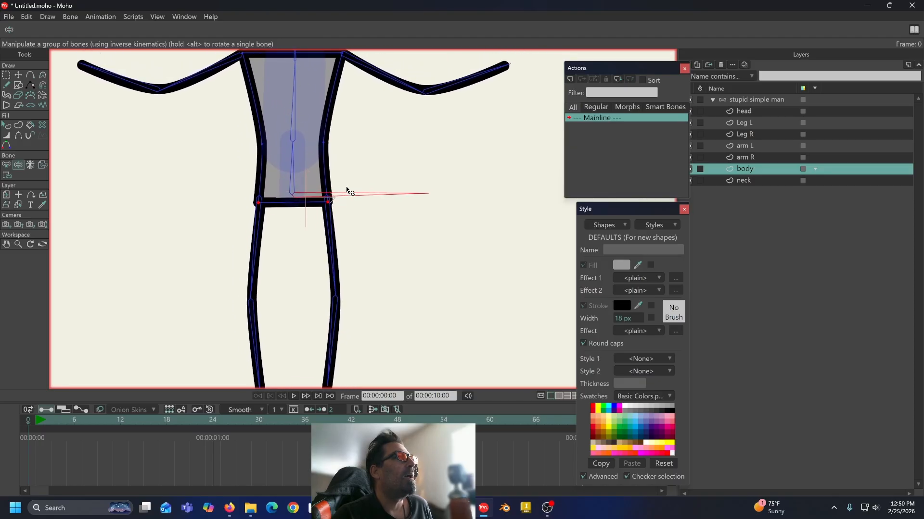
drag(348, 196, 328, 175)
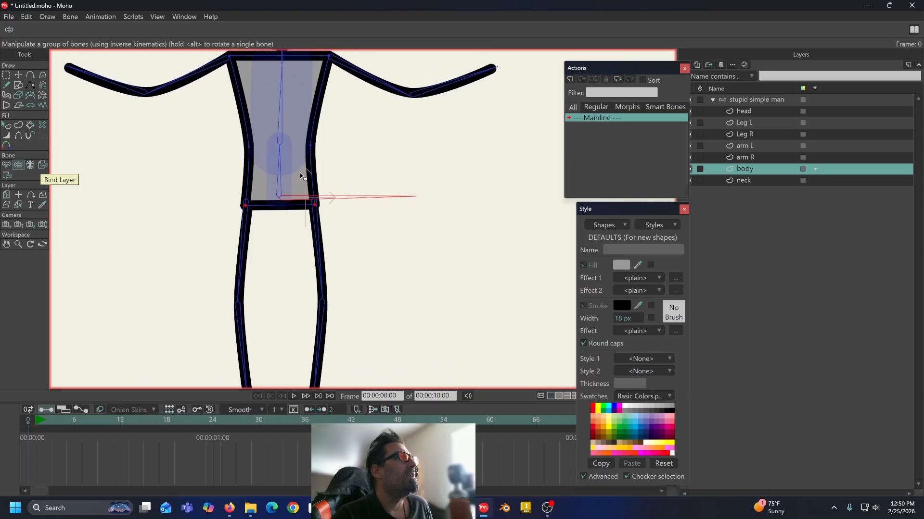
drag(276, 176, 283, 205)
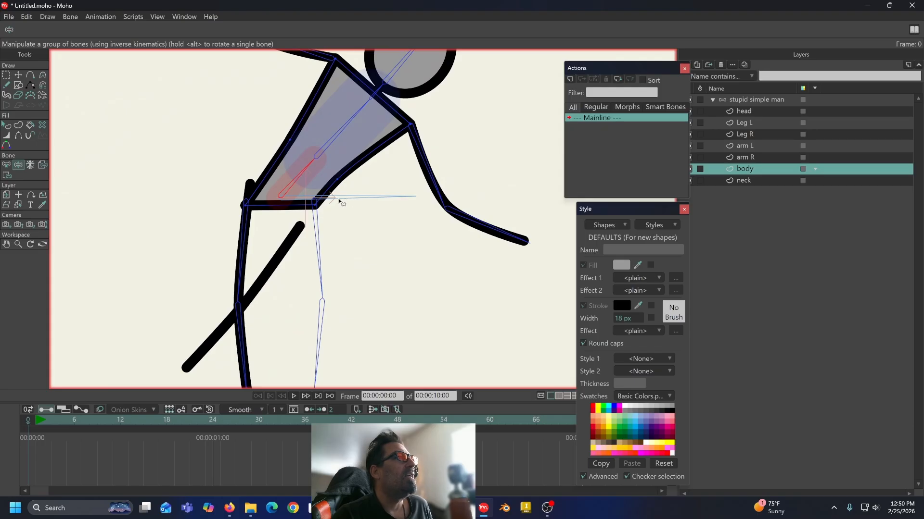
Step: Swing the lower spine bone with Manipulate Bones to examine how the torso and the legs follow
drag(306, 172, 255, 182)
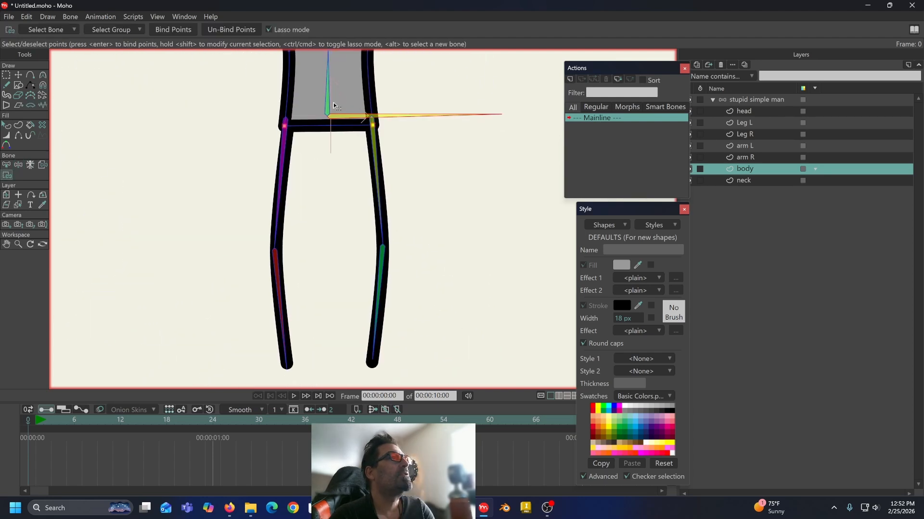
click(19, 165)
drag(398, 118, 418, 140)
mouse_move(301, 176)
mouse_down()
mouse_move(288, 160)
mouse_move(301, 173)
mouse_move(292, 140)
mouse_move(301, 176)
mouse_up()
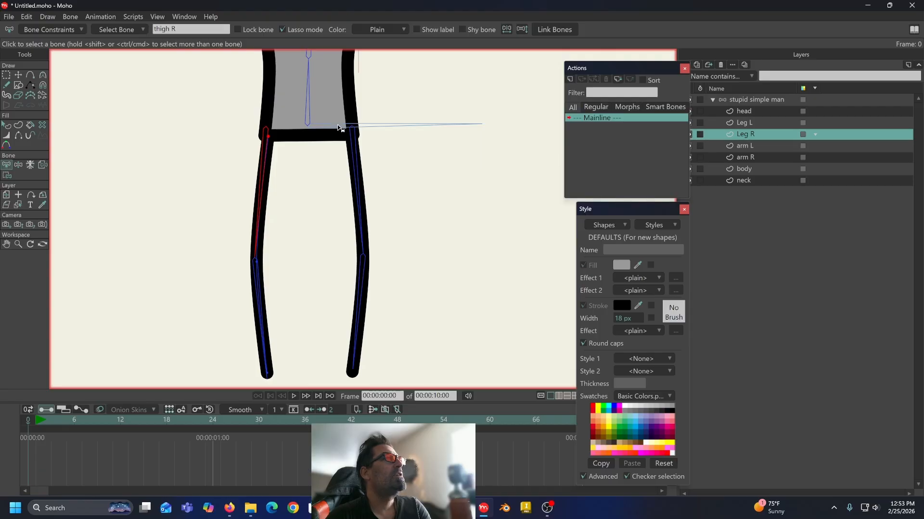
Step: Bind the Leg R layer's hip point to the root bone
click(352, 124)
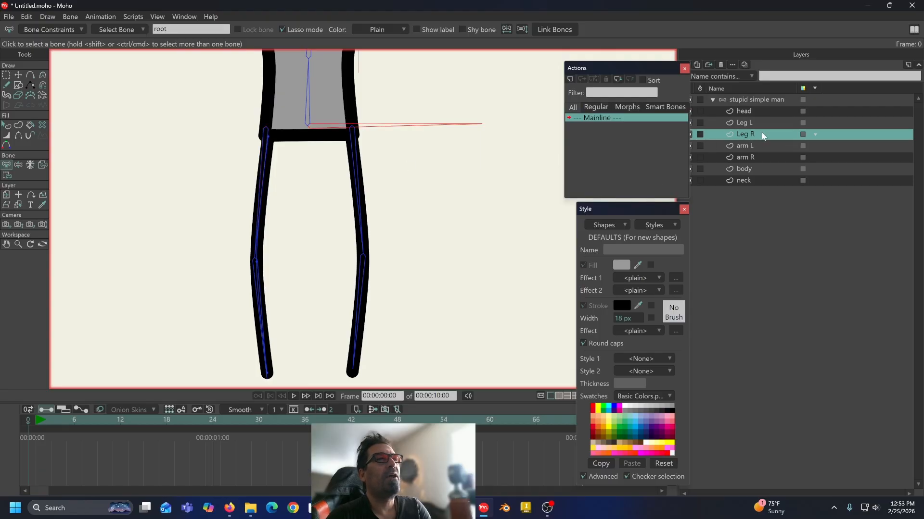
click(7, 175)
mouse_move(280, 141)
mouse_down()
mouse_move(262, 146)
mouse_move(283, 141)
mouse_up()
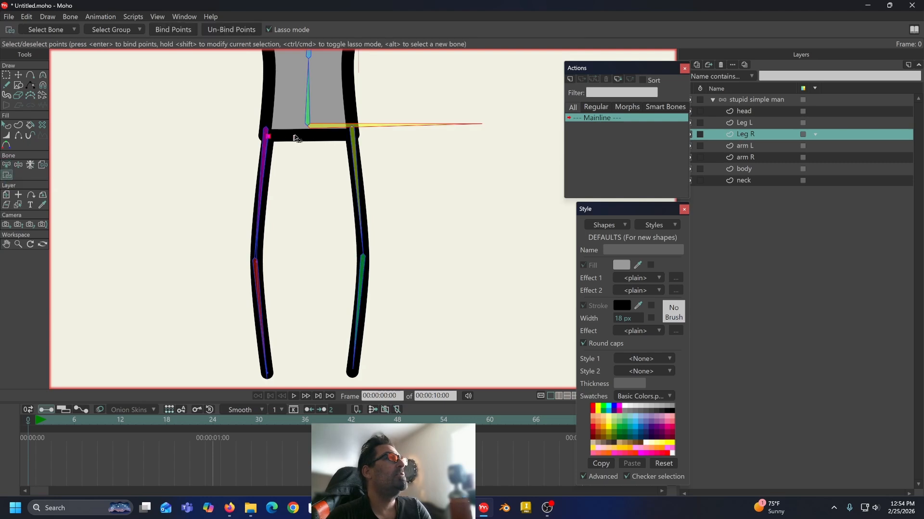
click(171, 29)
drag(248, 179, 264, 139)
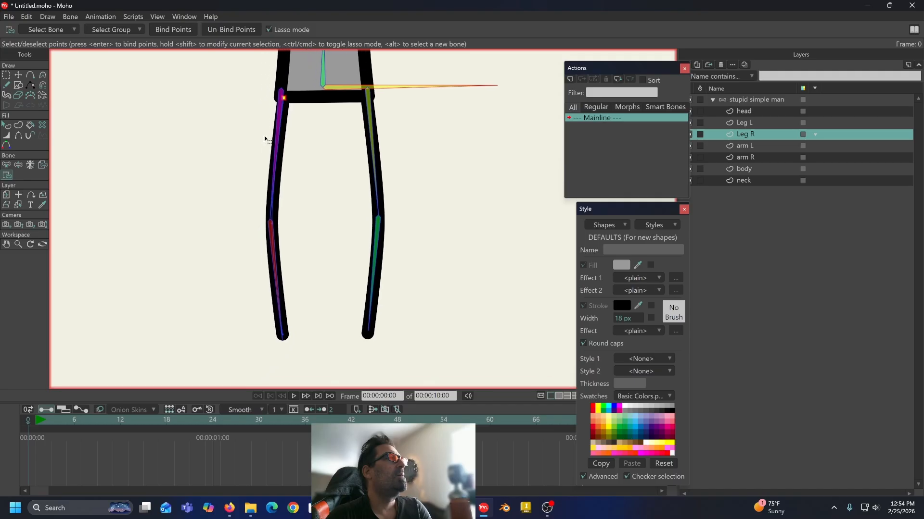
Step: Bind the Leg R layer's knee point to the thigh R bone
click(11, 166)
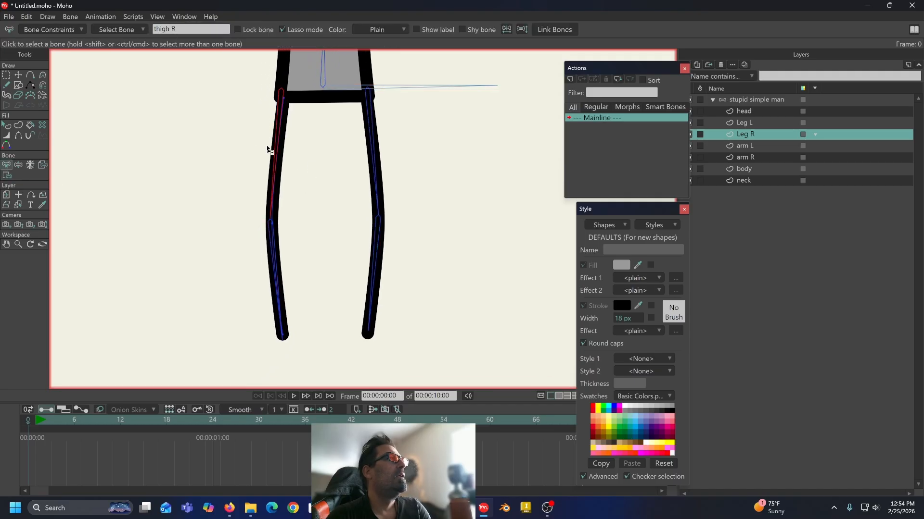
click(7, 176)
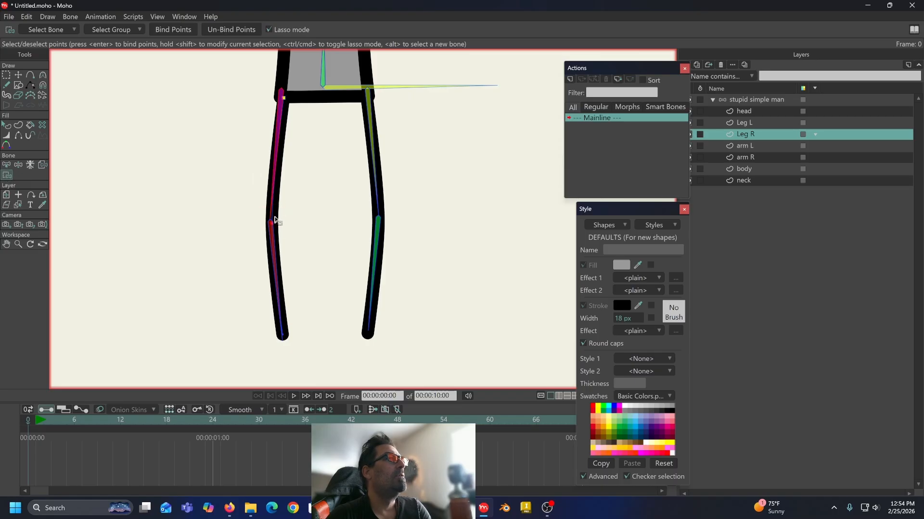
click(182, 27)
Step: Swing the thigh R bone outward and back with Manipulate Bones to test the hip and knee binding
click(17, 166)
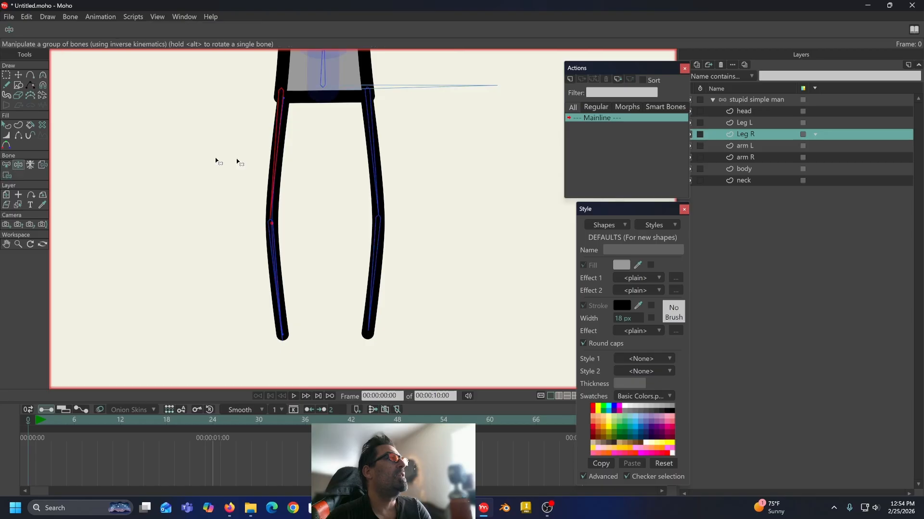
drag(267, 163, 291, 100)
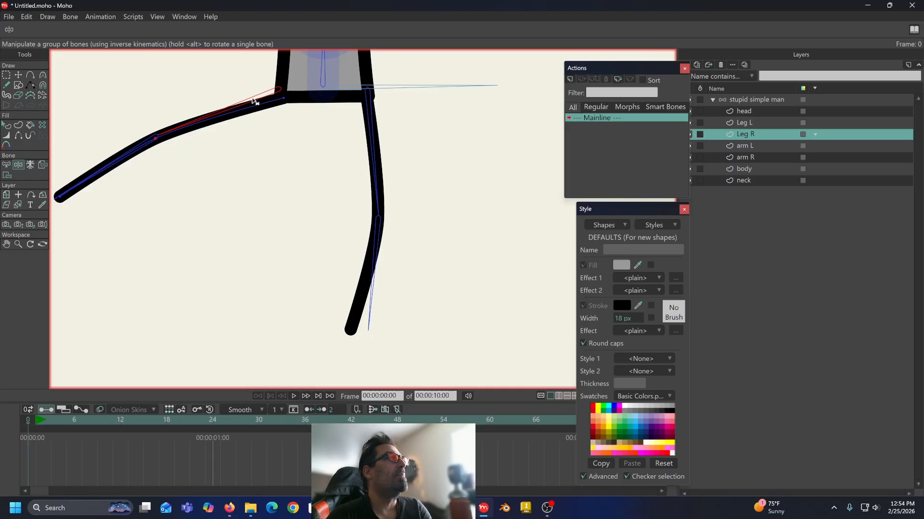
drag(254, 101, 276, 128)
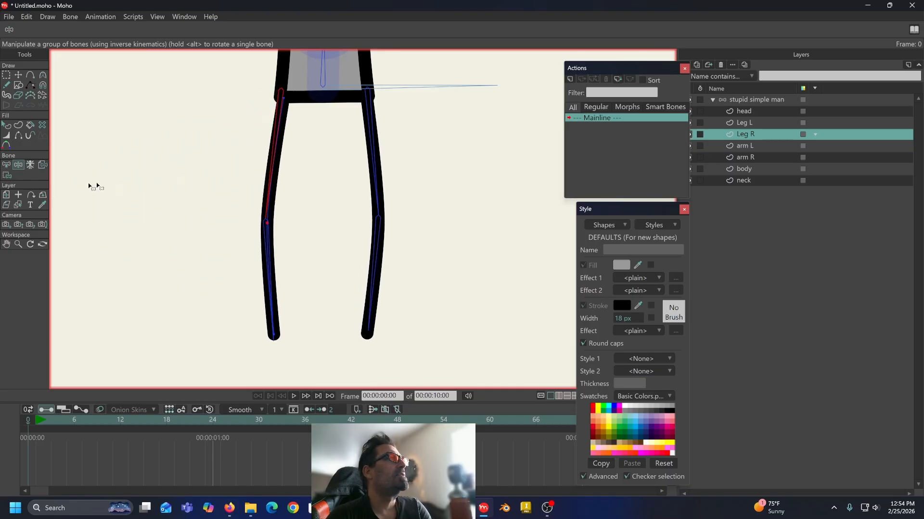
Step: Bind the Leg R layer's foot point to the Shin R bone
click(7, 165)
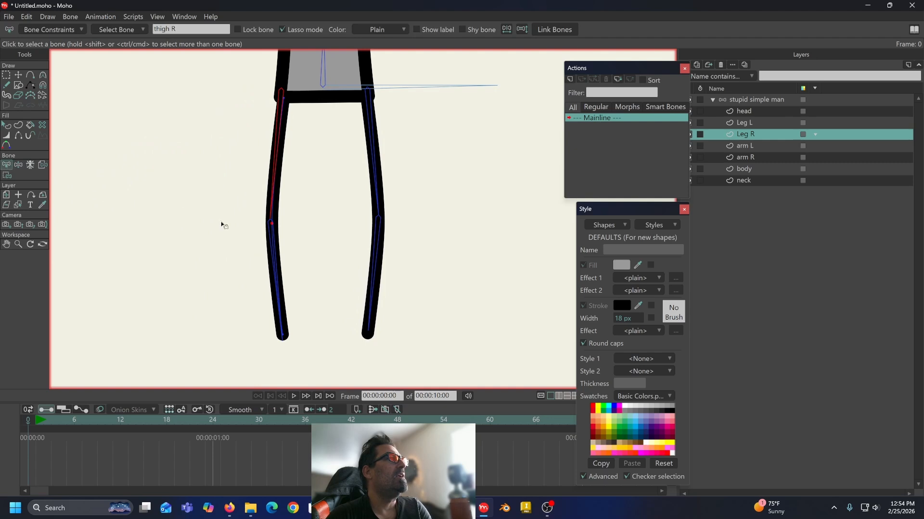
click(274, 246)
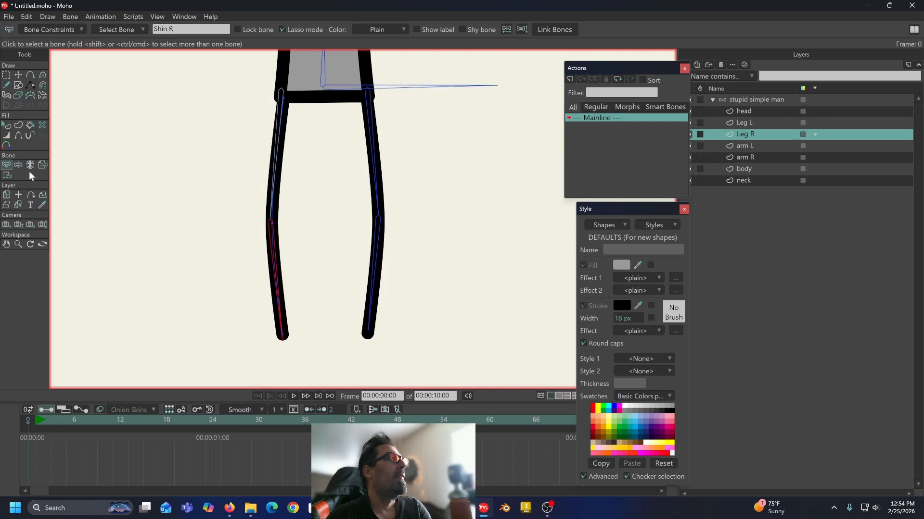
click(7, 176)
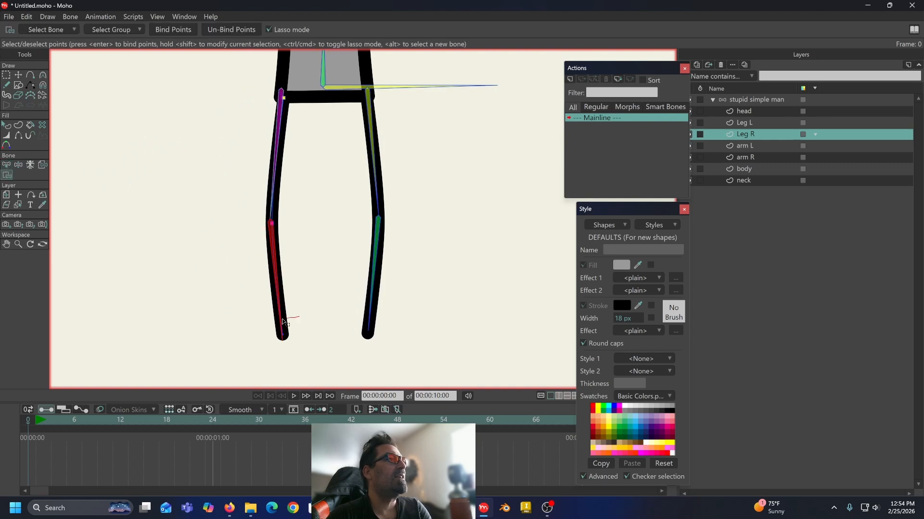
mouse_move(289, 318)
mouse_down()
mouse_move(299, 330)
mouse_move(295, 313)
mouse_up()
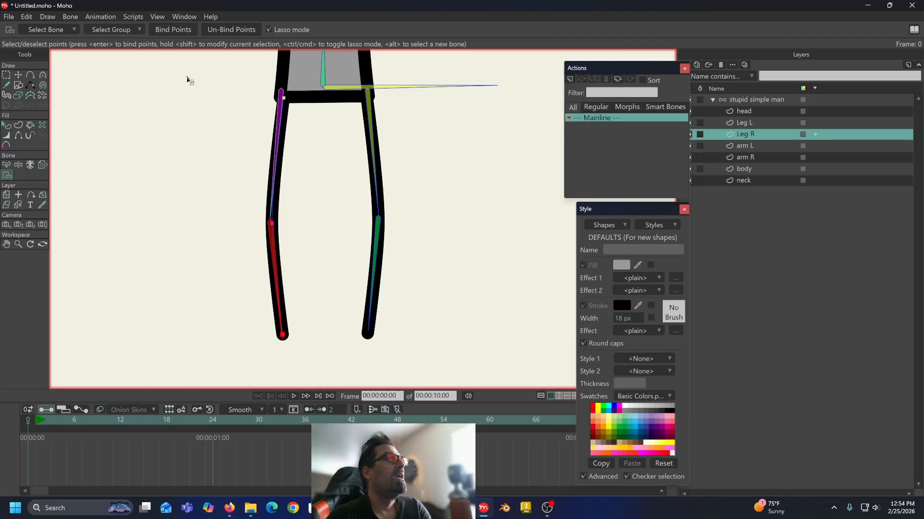
drag(211, 133, 189, 138)
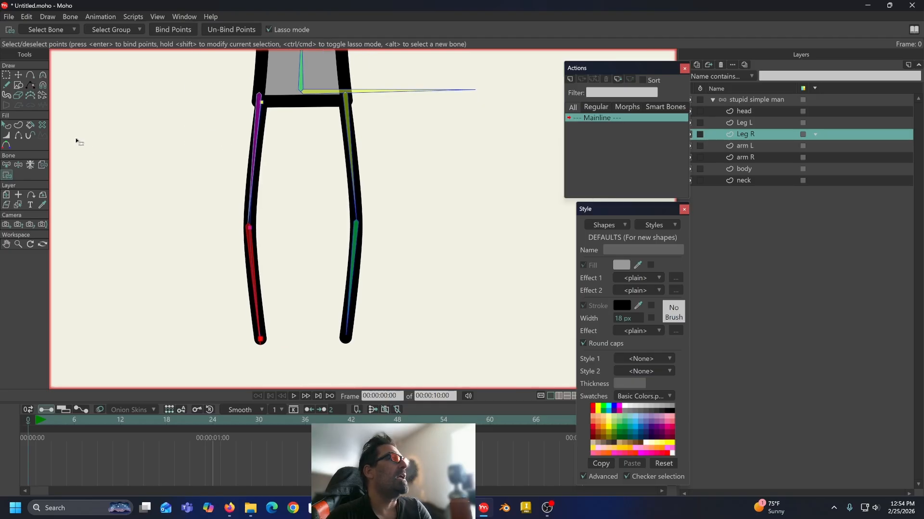
Step: Test the completed Leg R binding by swinging the thigh R bone sideways and moving the Shin R bone
click(19, 165)
drag(268, 147, 221, 105)
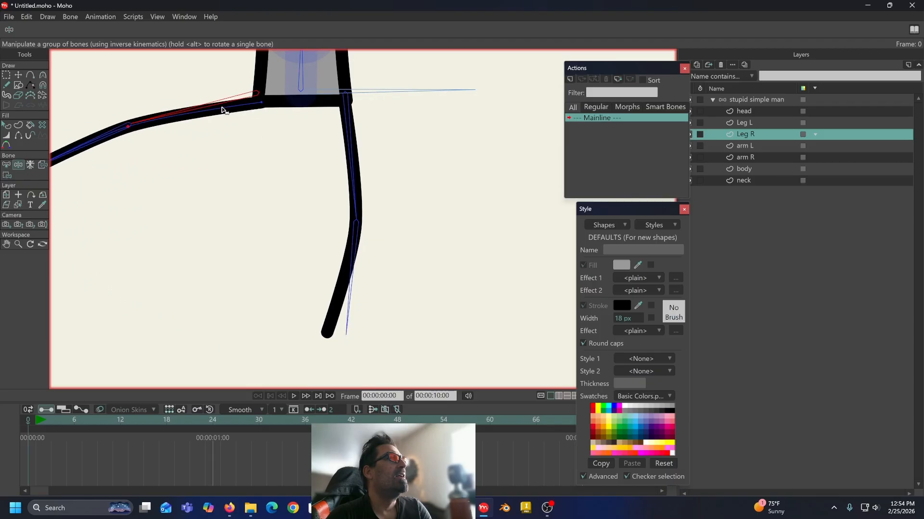
drag(243, 155, 313, 148)
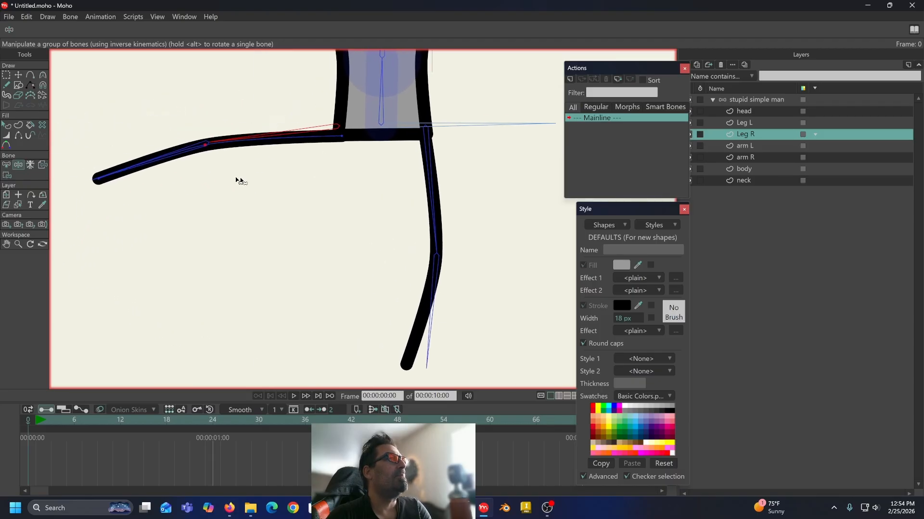
drag(170, 148, 390, 391)
drag(414, 285, 352, 255)
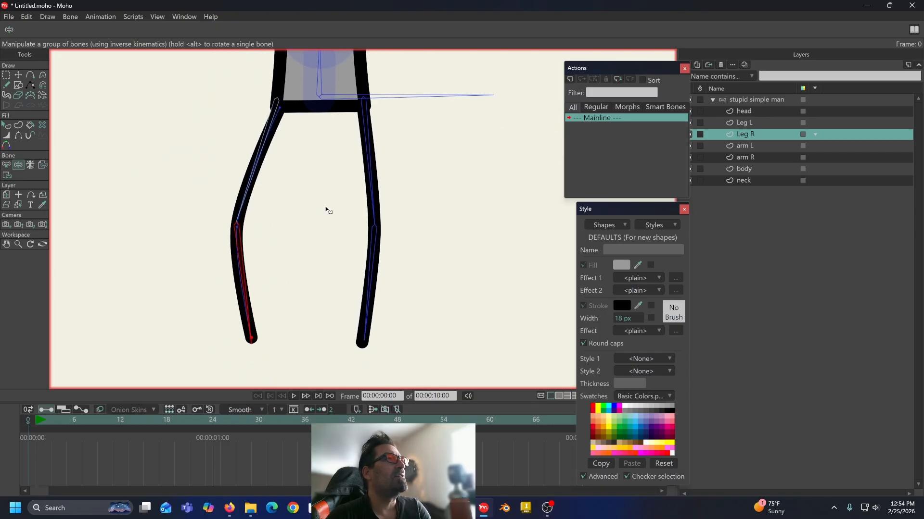
drag(325, 210, 296, 197)
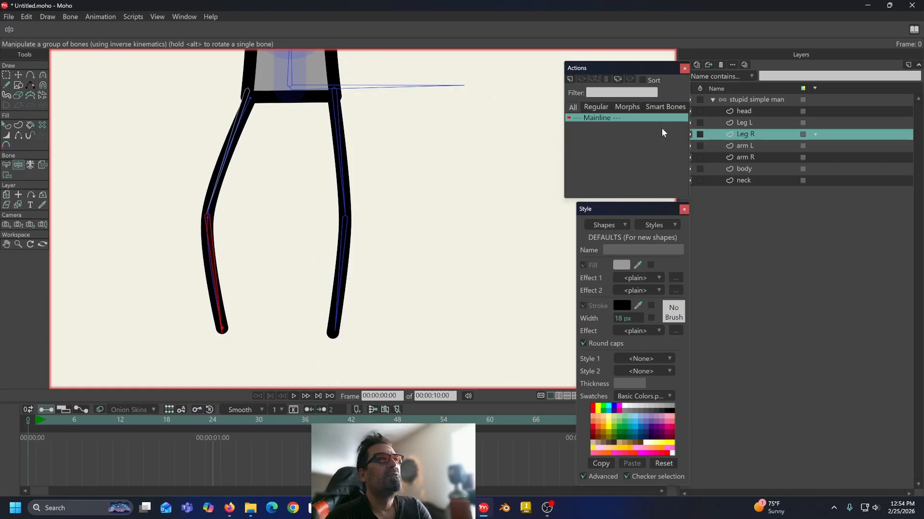
Step: Make the Leg L layer active and bind its hip point to the root bone
click(745, 123)
drag(474, 128, 474, 195)
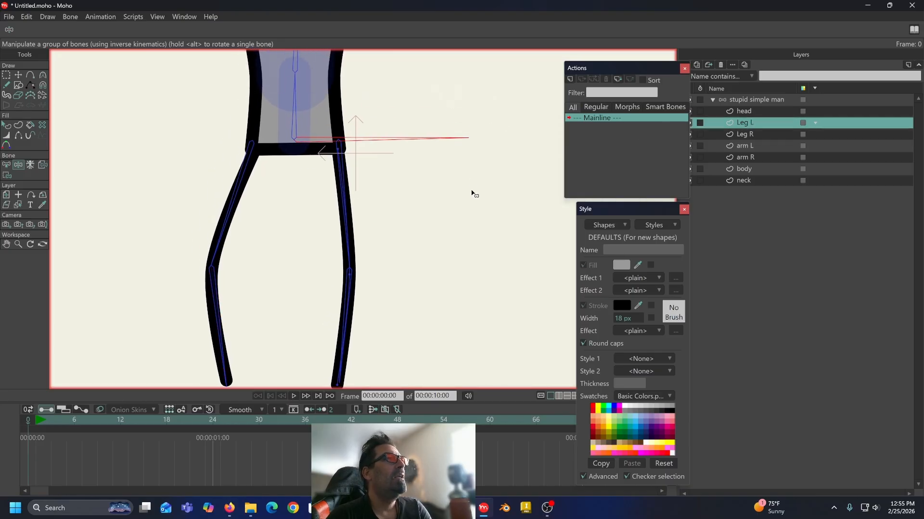
click(5, 166)
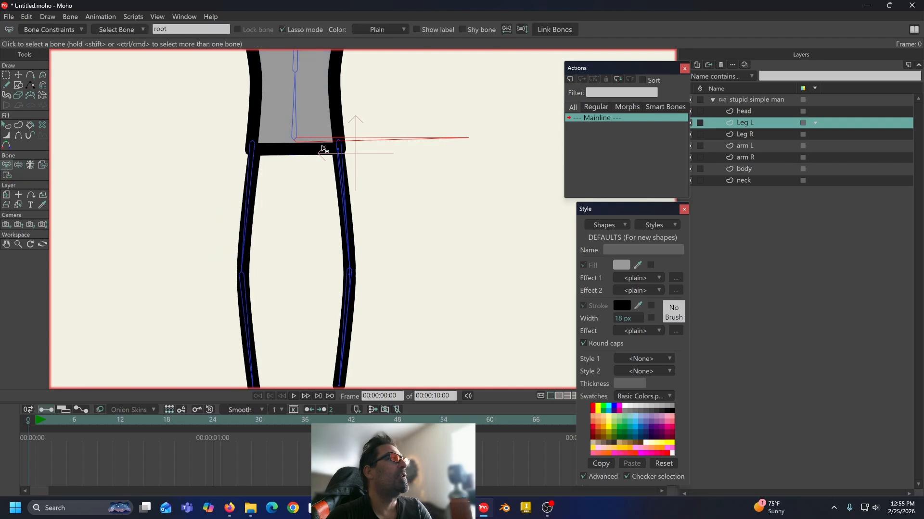
drag(392, 138, 399, 116)
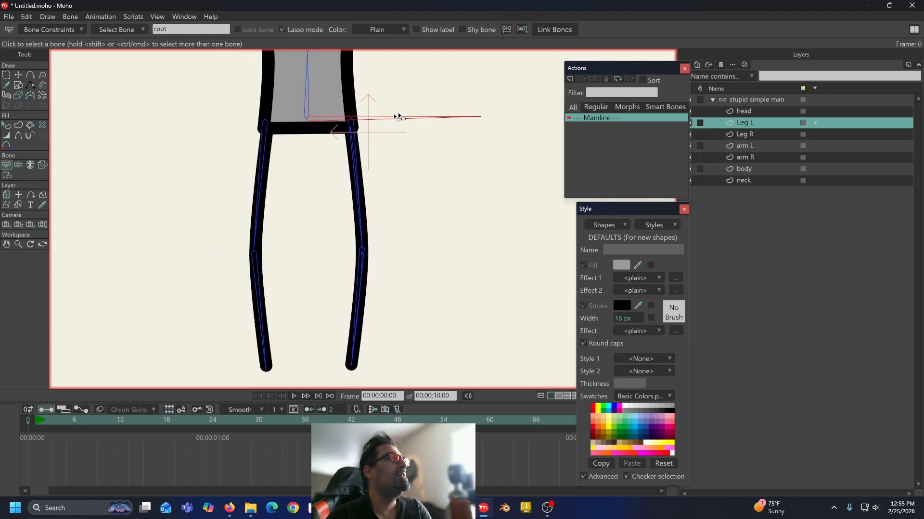
click(6, 175)
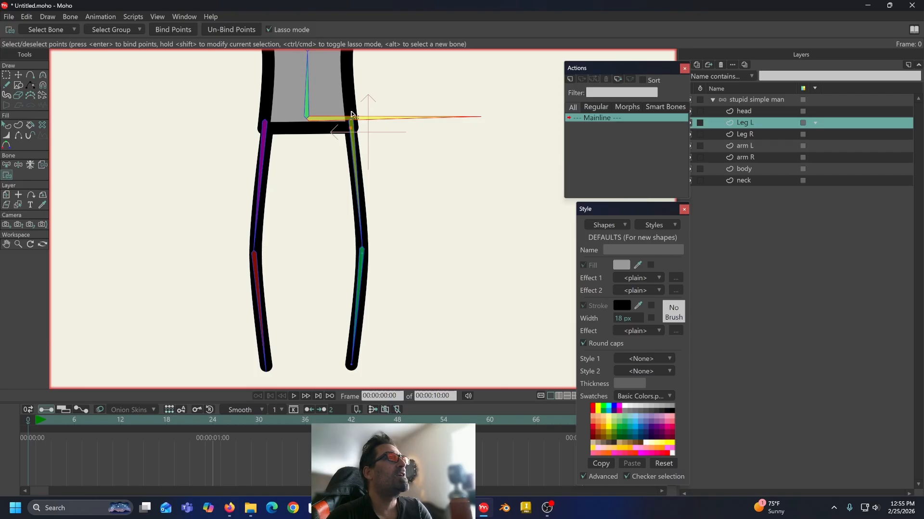
click(277, 30)
mouse_move(315, 153)
mouse_down()
mouse_move(350, 181)
mouse_move(328, 178)
mouse_move(332, 144)
mouse_move(385, 126)
mouse_up()
click(270, 30)
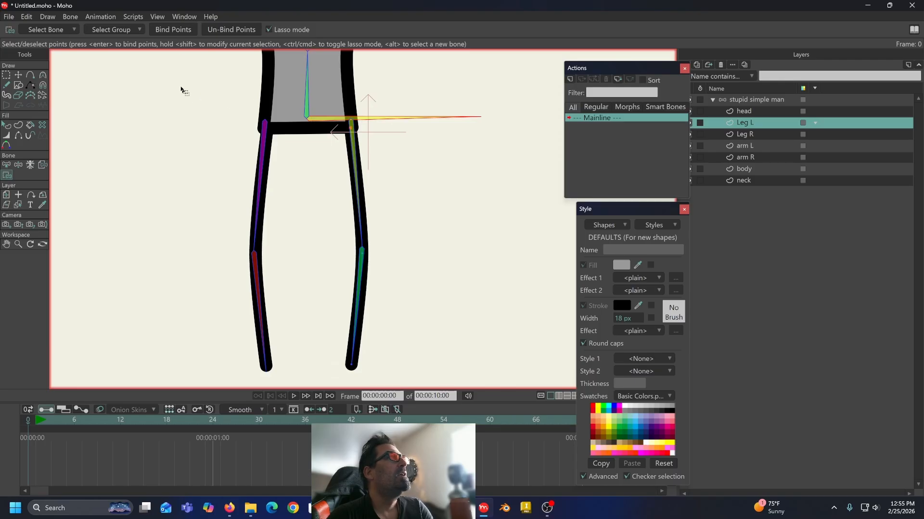
click(174, 29)
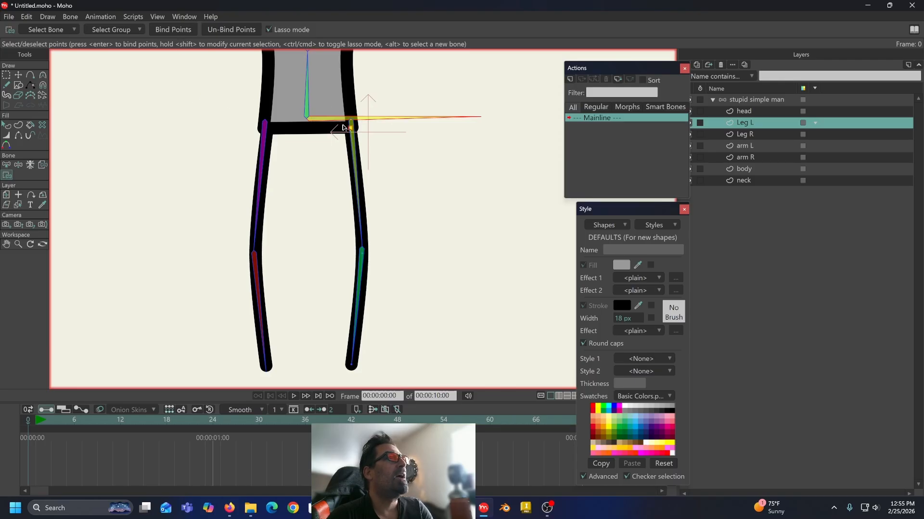
drag(371, 137, 352, 90)
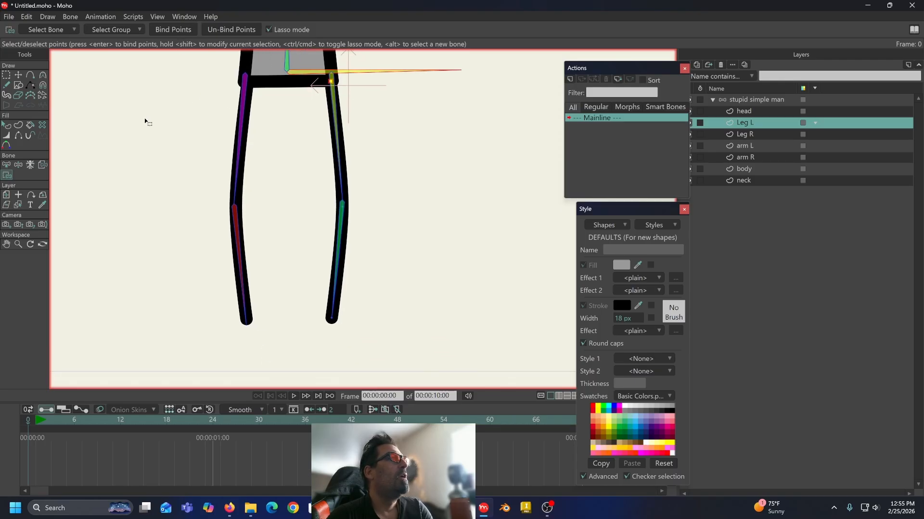
Step: Bind the Leg L layer's knee point to the Thigh L bone
click(7, 166)
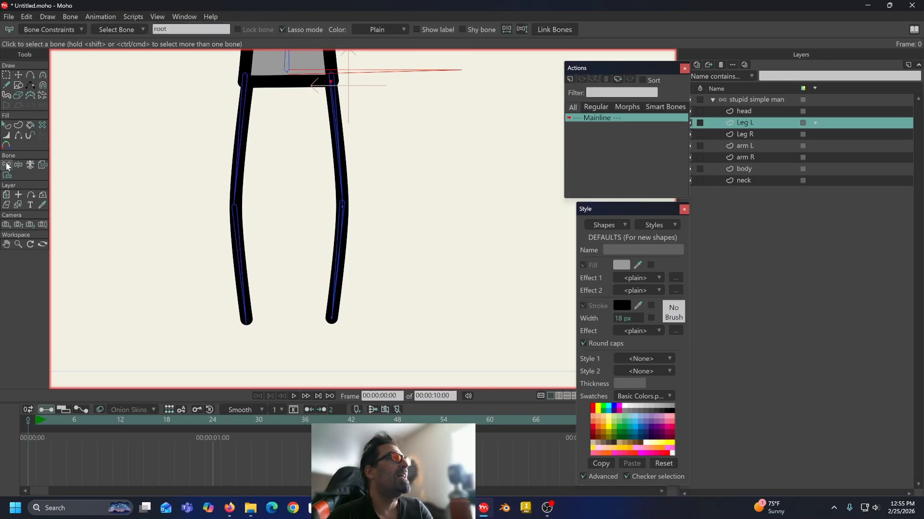
click(337, 115)
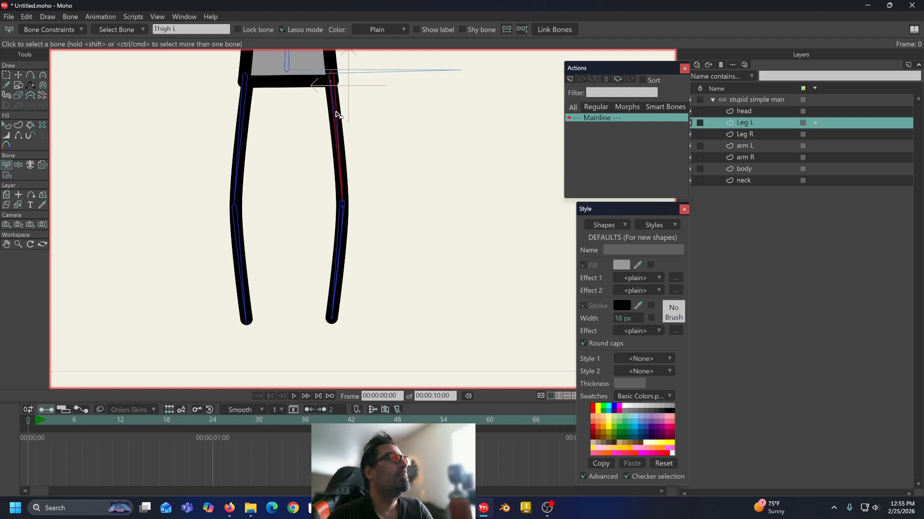
click(7, 176)
mouse_move(361, 200)
mouse_down()
mouse_move(337, 186)
mouse_move(325, 218)
mouse_move(362, 198)
mouse_up()
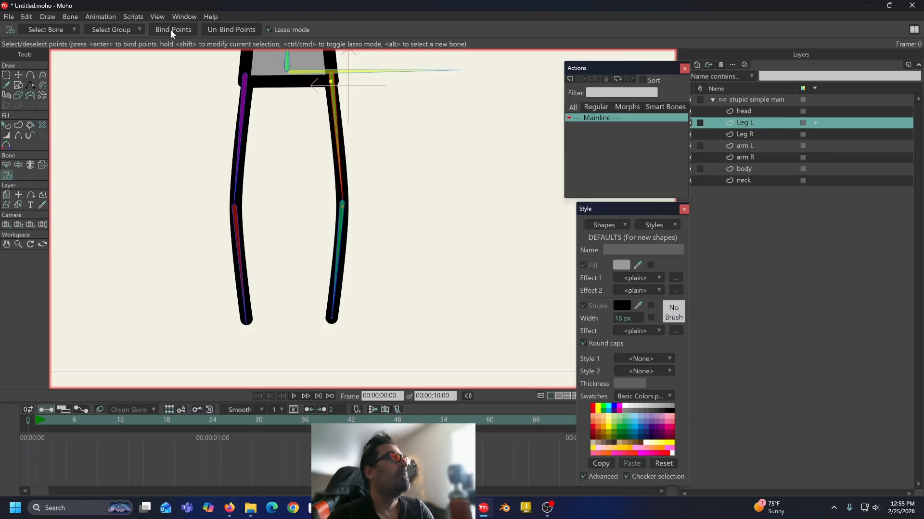
drag(198, 142, 195, 118)
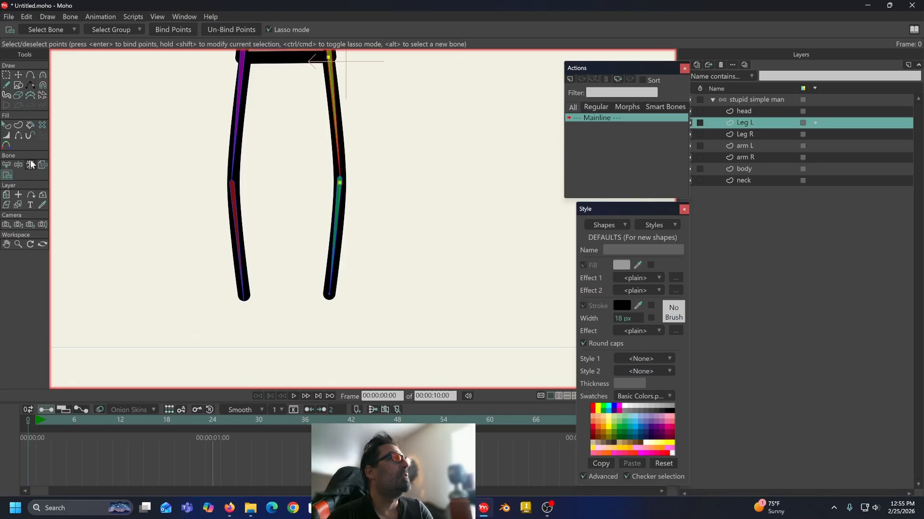
Step: Bind the Leg L layer's foot point to the left shin bone
click(5, 166)
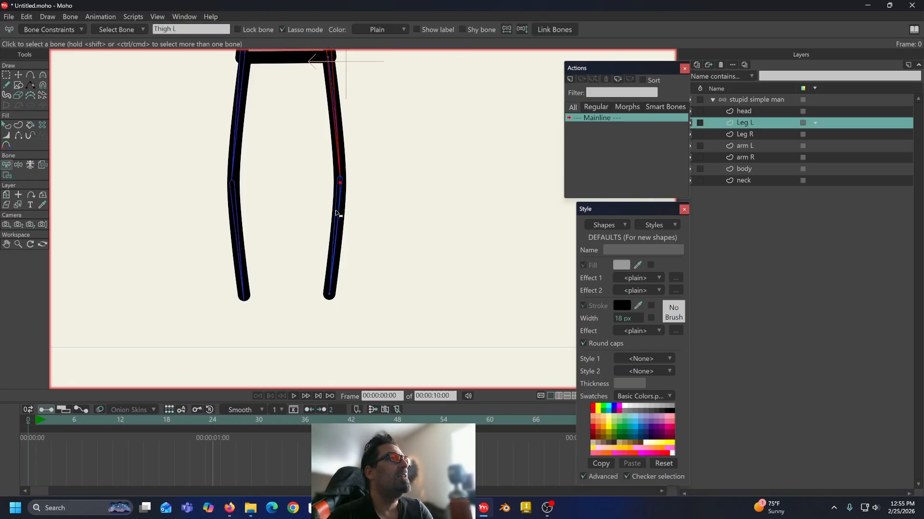
click(337, 213)
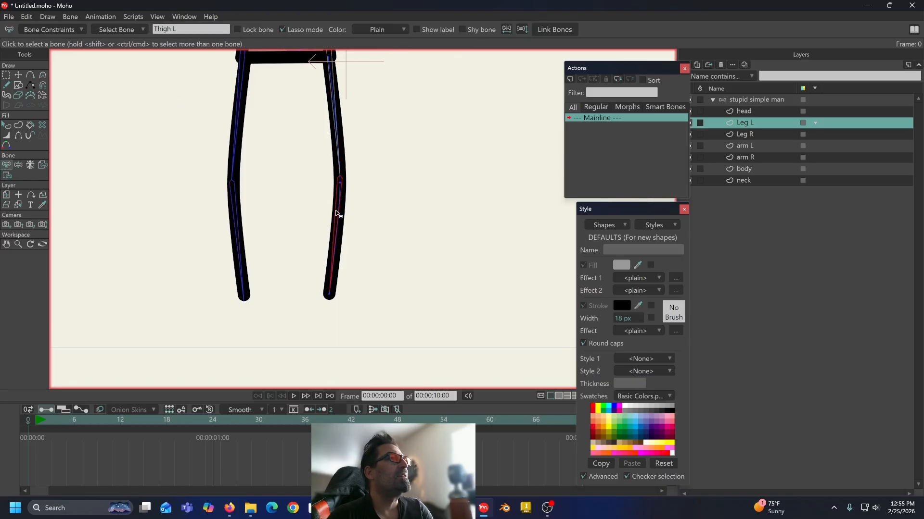
click(7, 177)
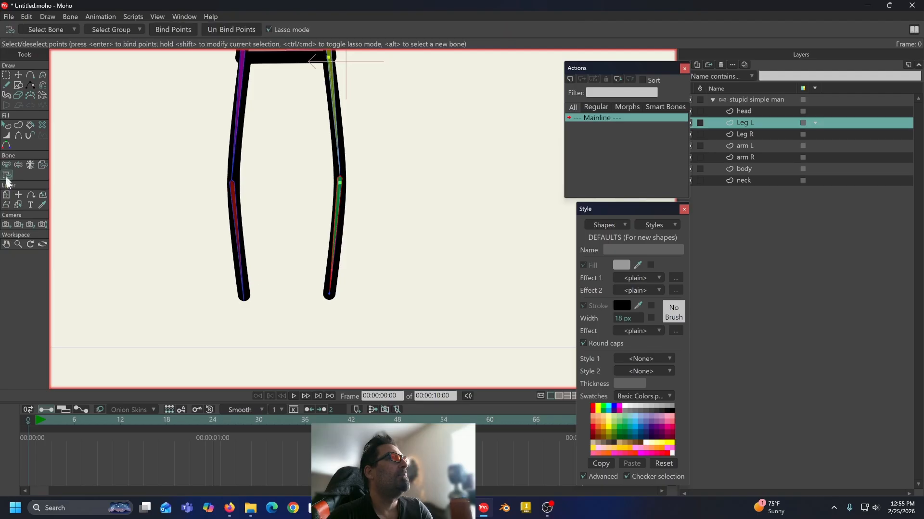
mouse_move(376, 270)
mouse_down()
mouse_move(340, 270)
mouse_move(311, 320)
mouse_move(381, 276)
mouse_move(334, 252)
mouse_up()
click(174, 30)
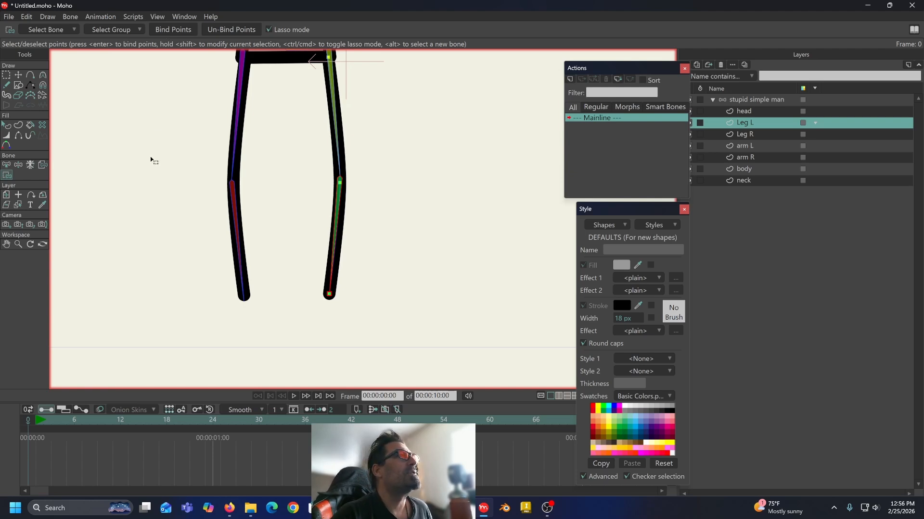
Step: Test both leg bindings by moving the shin bones with Manipulate Bones
drag(151, 158, 152, 181)
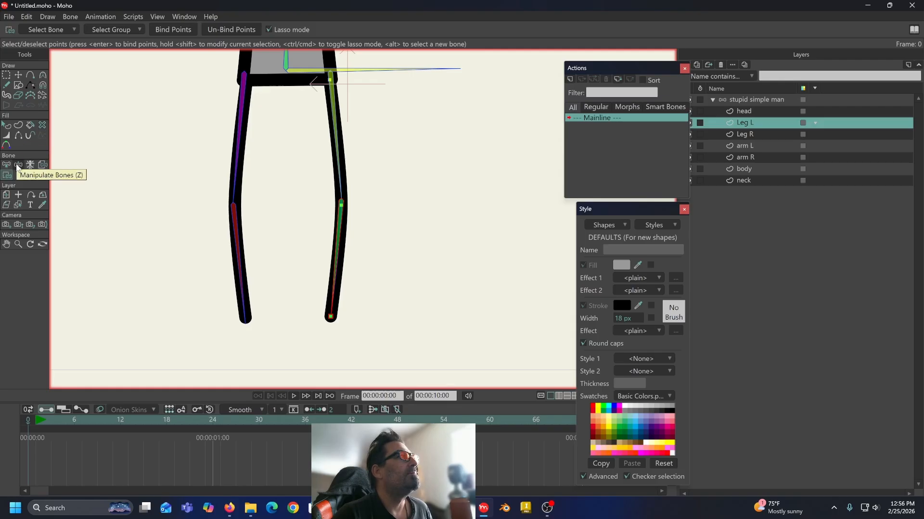
click(17, 166)
drag(344, 237, 398, 198)
drag(239, 243, 227, 271)
drag(281, 194, 324, 239)
Step: Examine the whole rigged figure by moving the head bone and lowering both arms beside the body
scroll(318, 228, down, 5)
drag(347, 130, 331, 89)
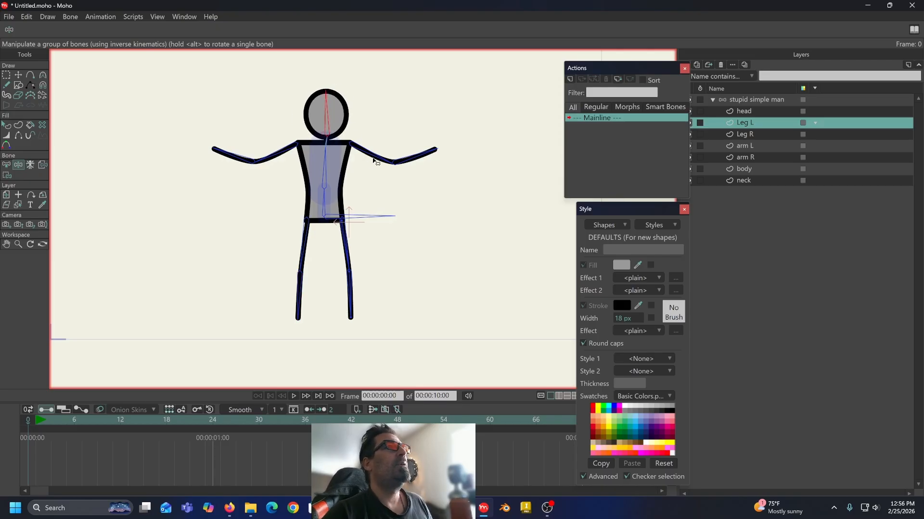
drag(374, 158, 374, 254)
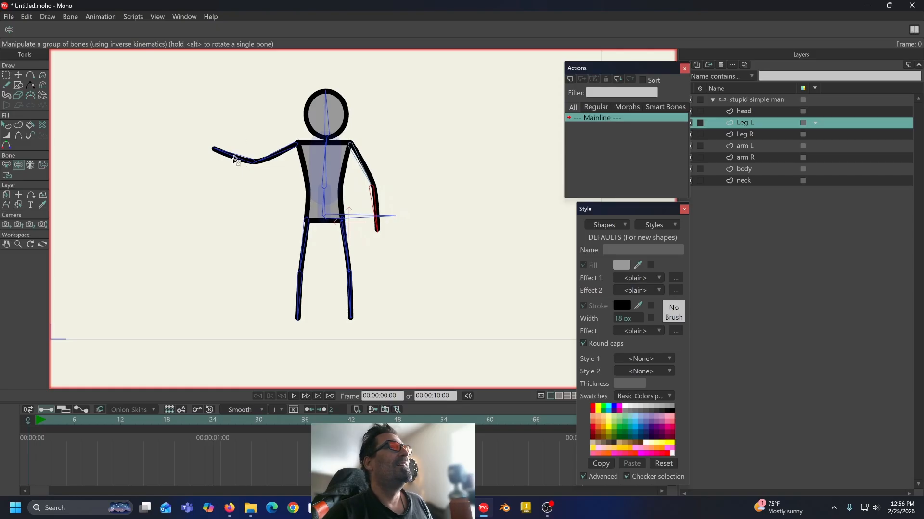
drag(237, 157, 293, 260)
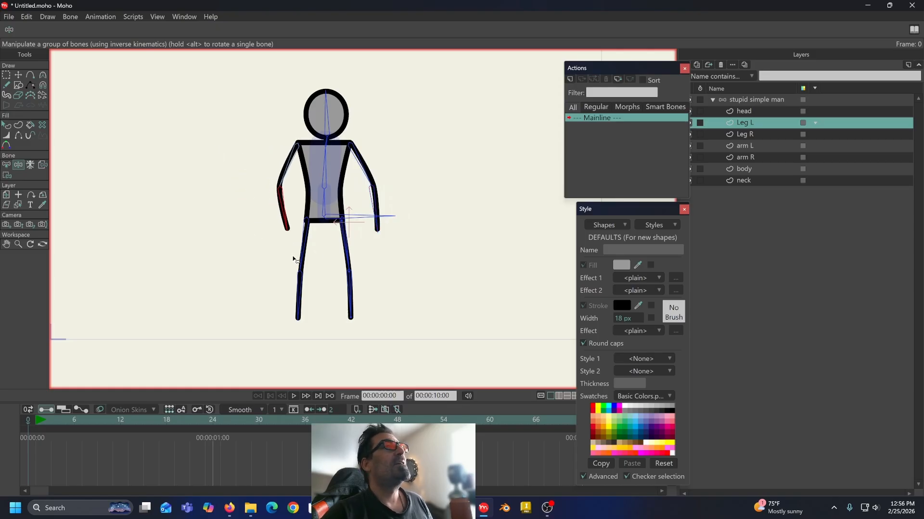
drag(376, 234, 402, 235)
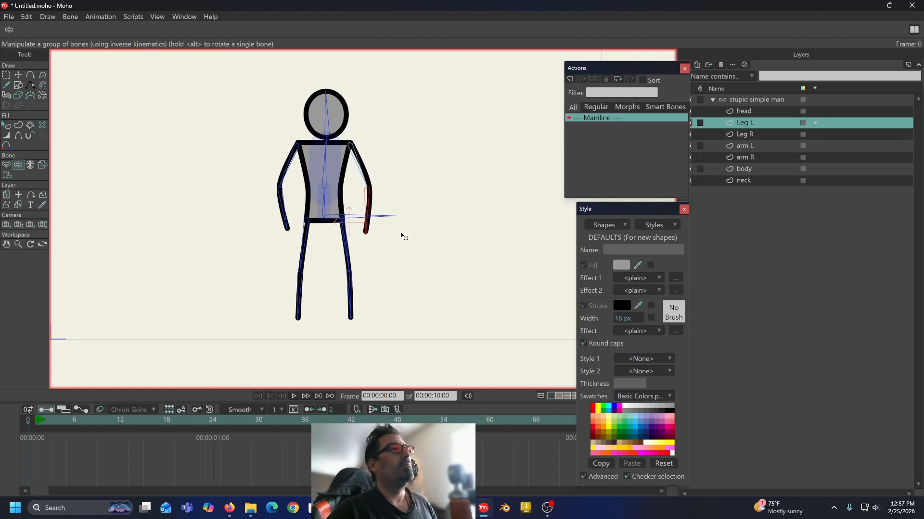